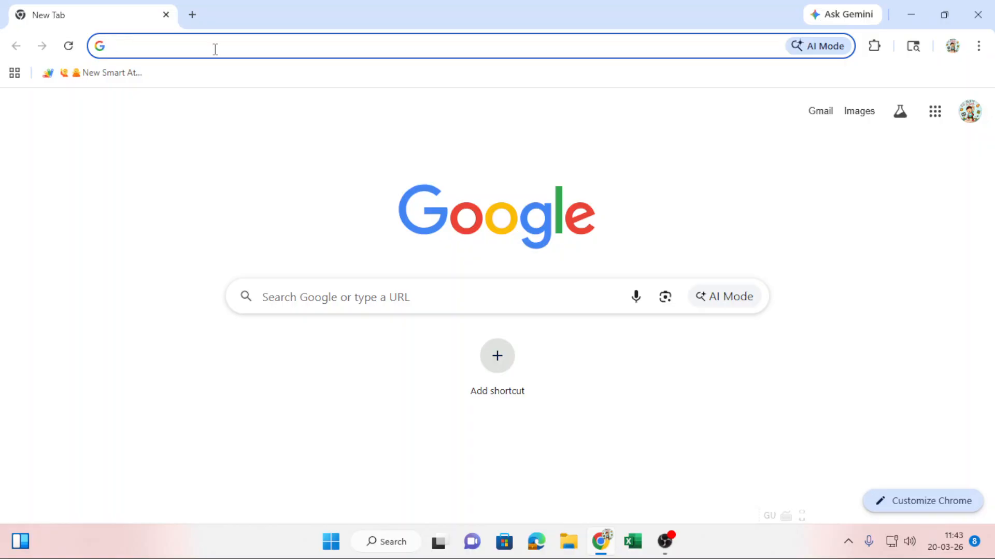
# Load the web app, dismiss the Apps Script notice, and preview the registration form before returning to login.
pyautogui.press('Return')
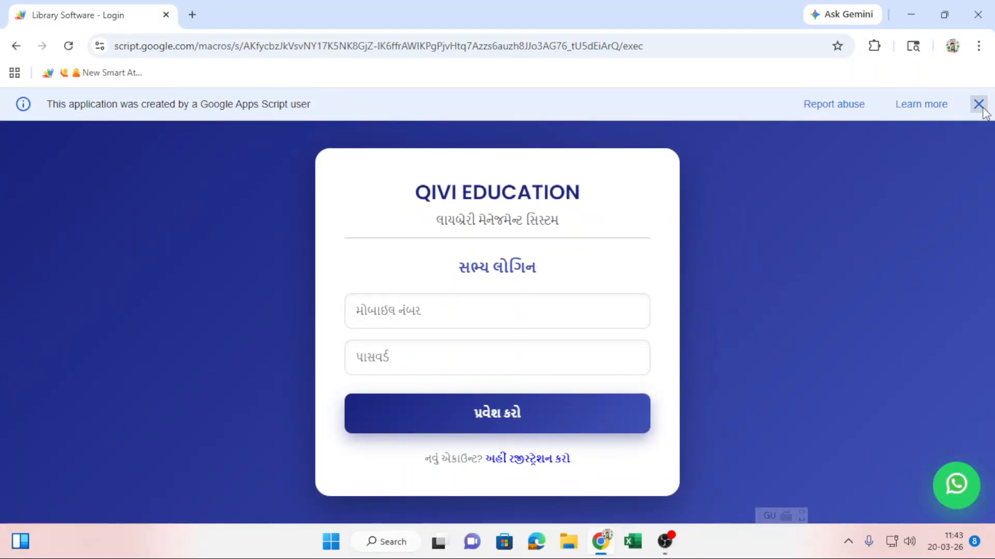
pyautogui.click(978, 104)
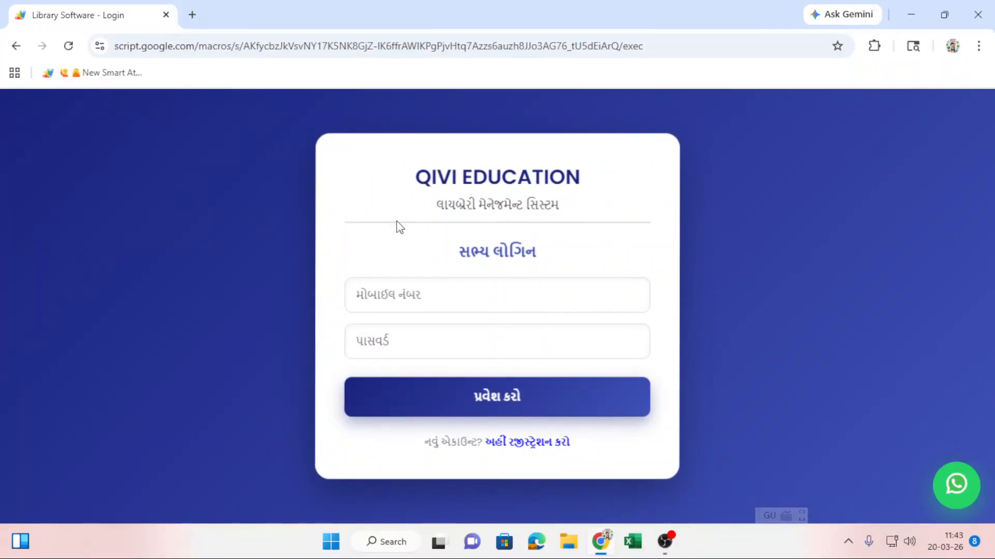
pyautogui.click(527, 443)
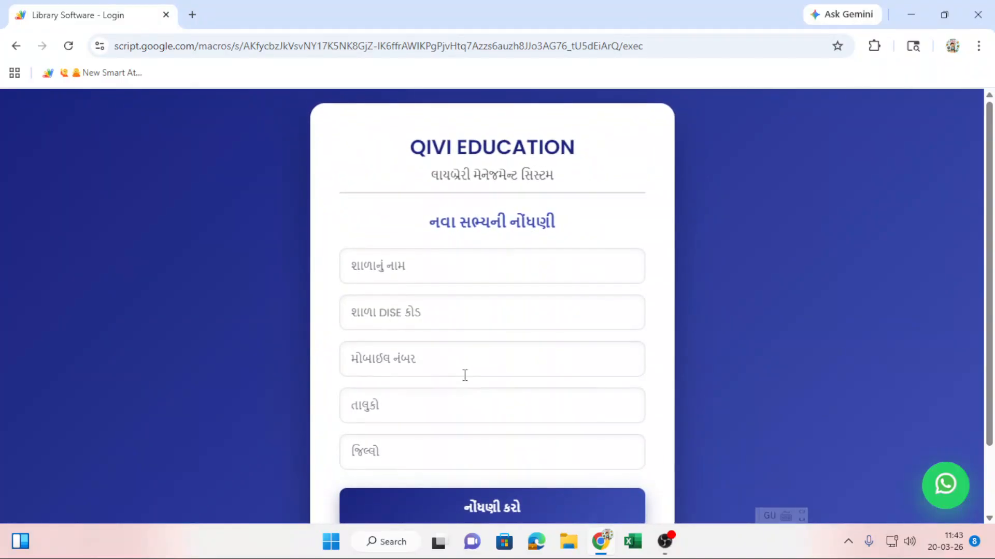
pyautogui.scroll(-2, 465, 374)
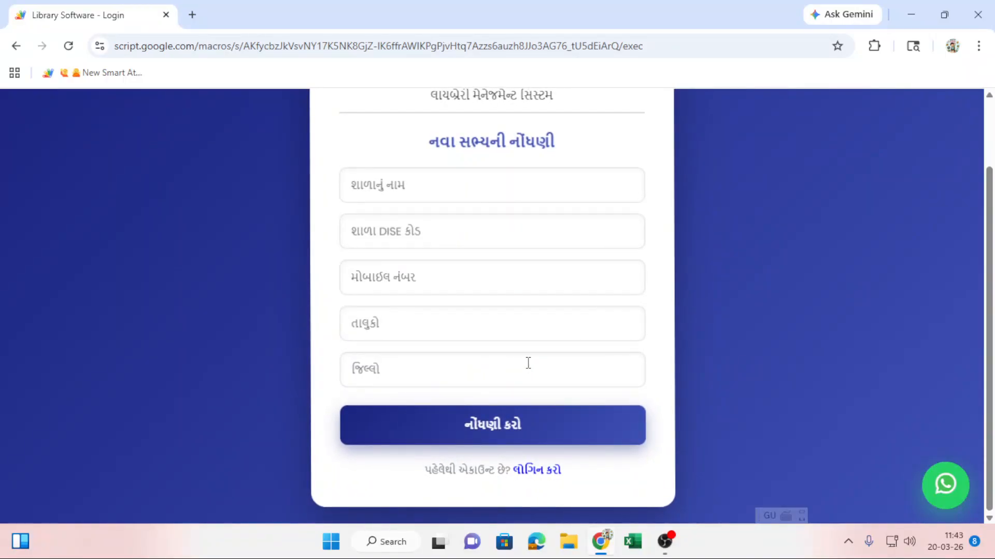
pyautogui.click(542, 470)
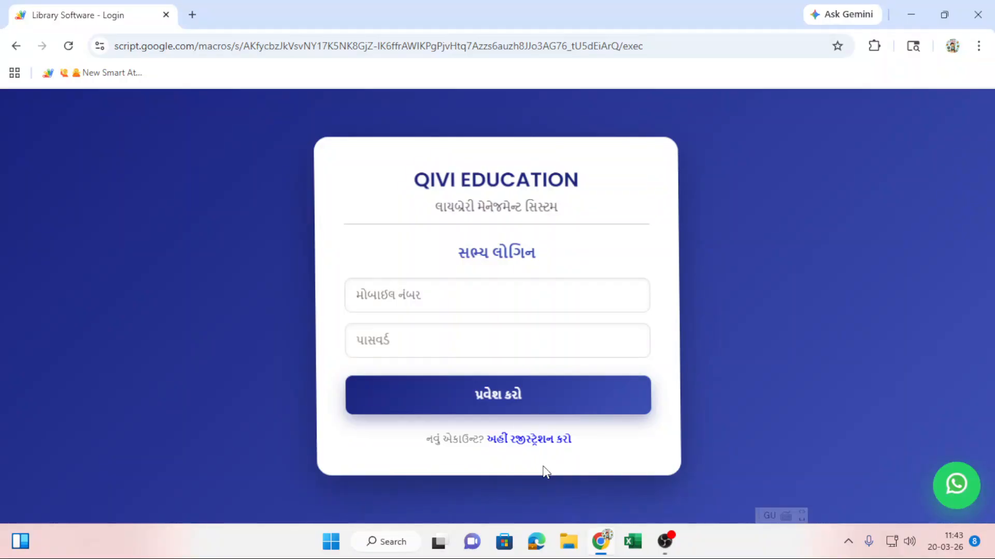
# Enter the member's mobile number and password and submit the login.
pyautogui.click(437, 290)
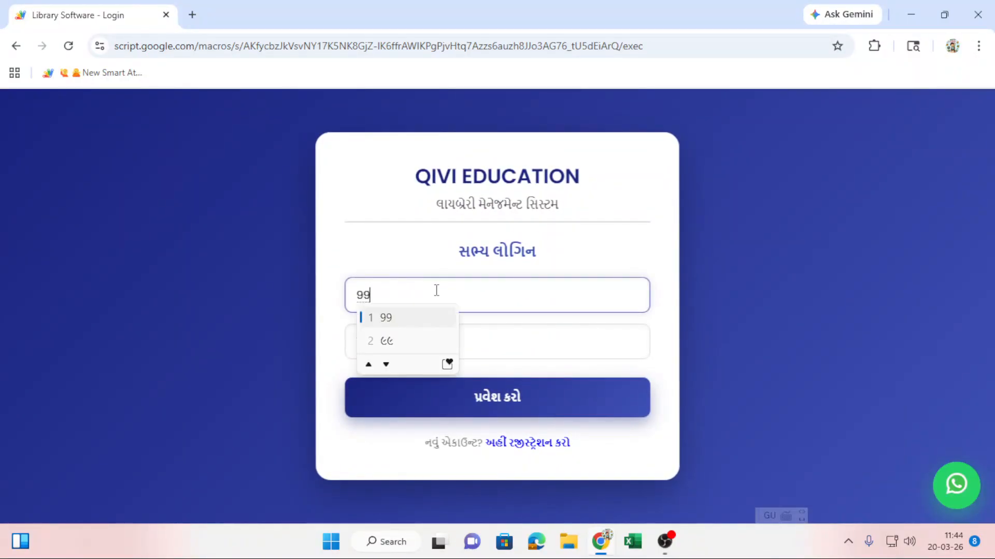
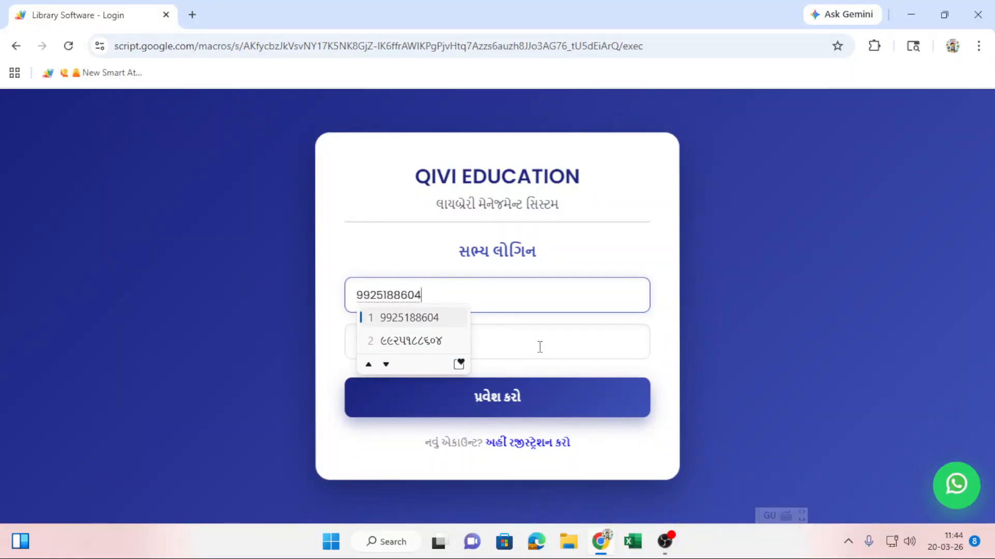
pyautogui.click(540, 347)
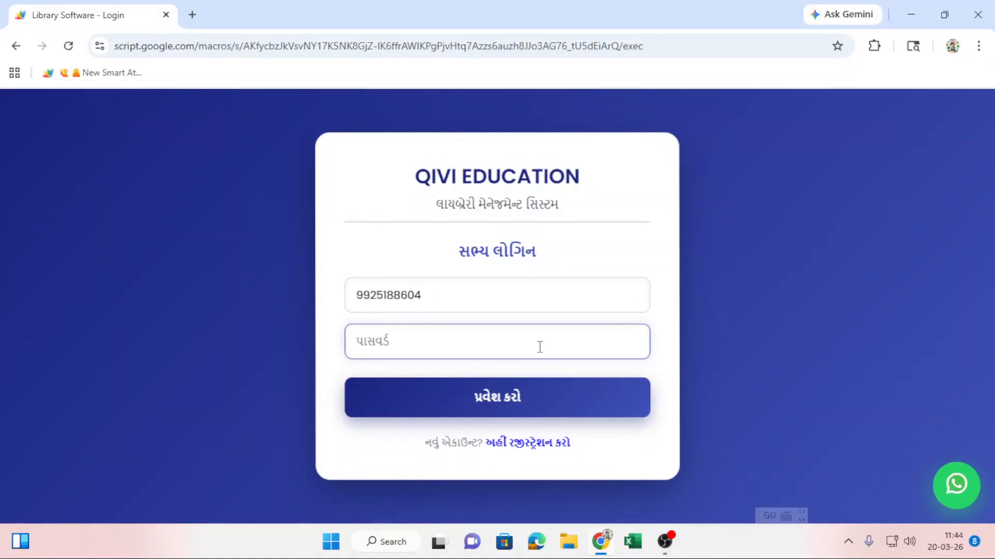
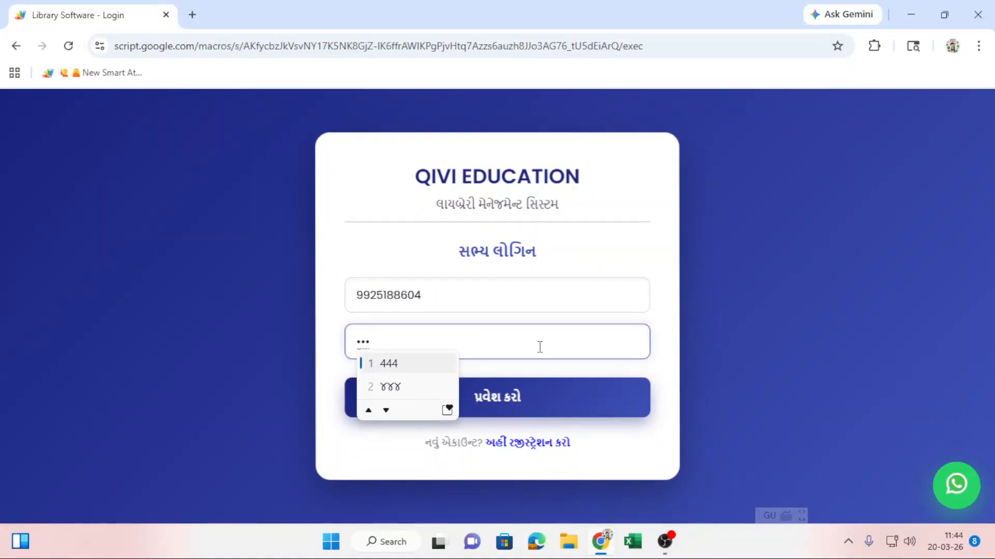
pyautogui.press('BackSpace')
pyautogui.press('BackSpace')
pyautogui.press('BackSpace')
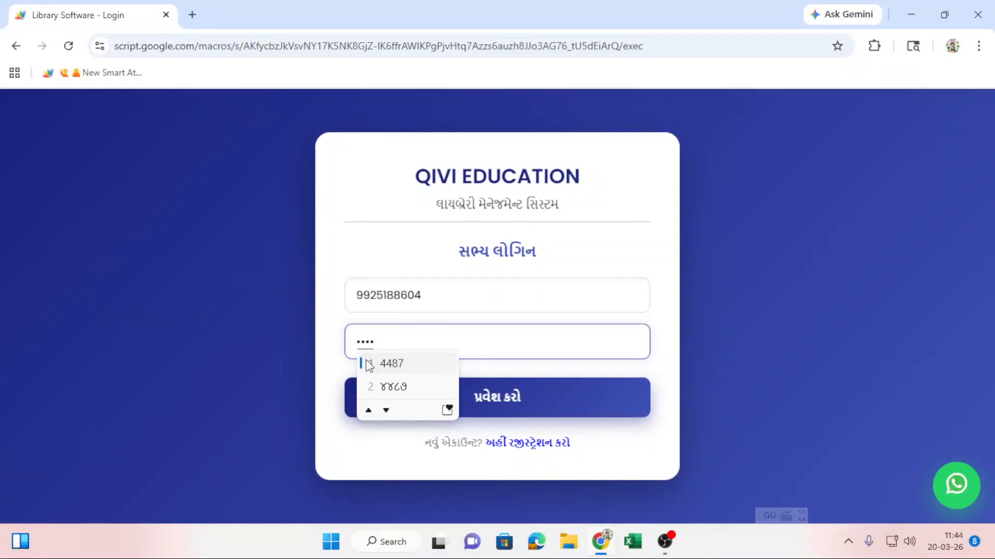
pyautogui.click(373, 363)
pyautogui.click(421, 383)
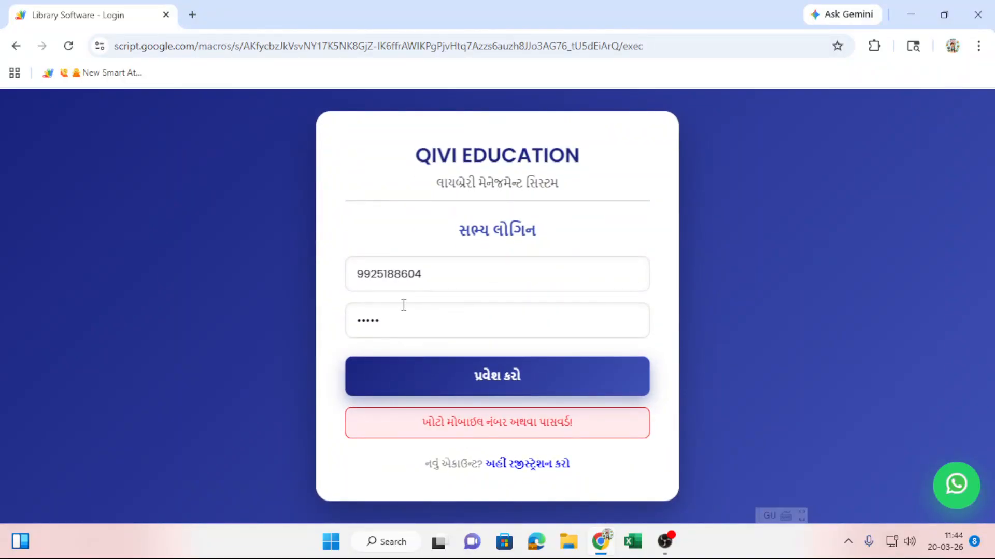
# Retype the corrected mobile number and submit the login again.
pyautogui.doubleClick(434, 278)
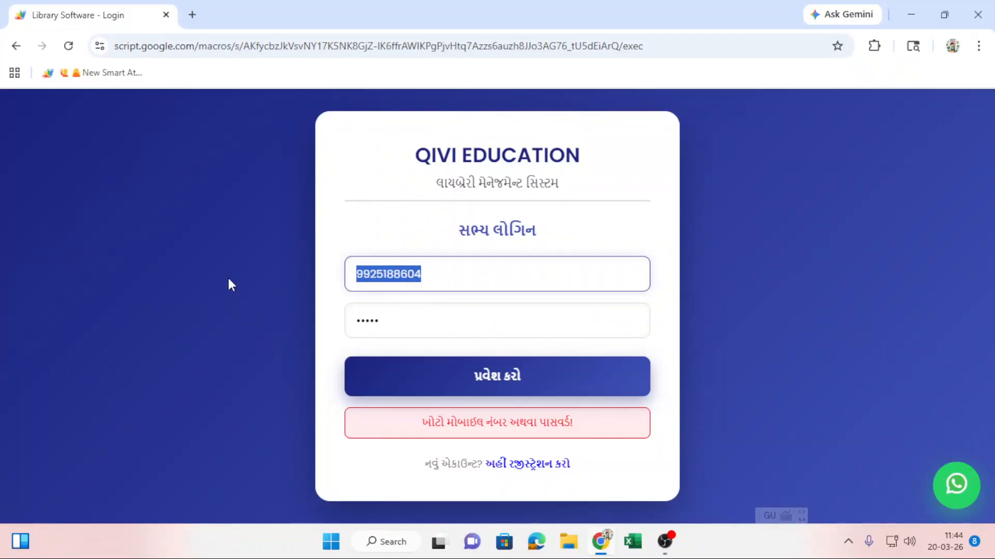
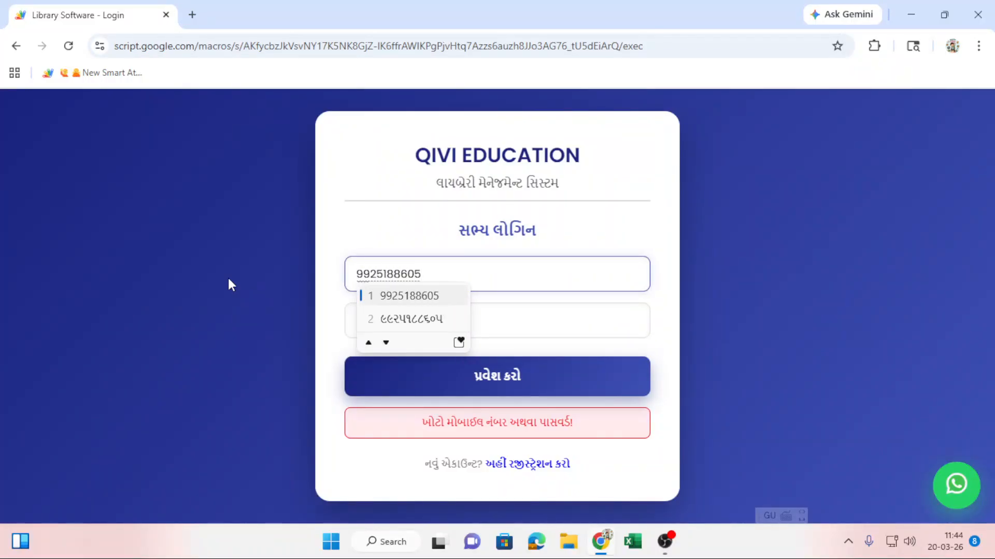
pyautogui.press('Return')
pyautogui.click(487, 386)
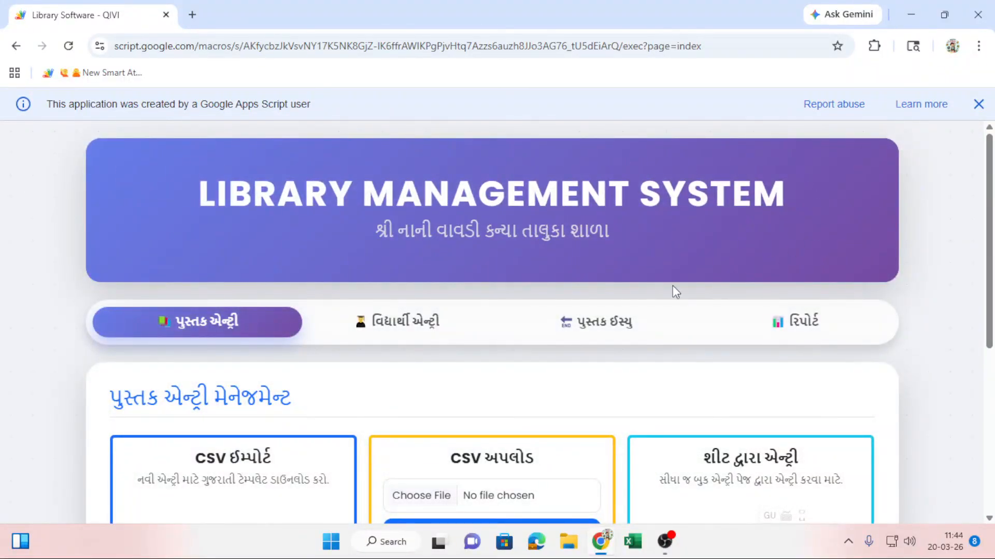
# Download the book-entry CSV template from the Book Entry tab's CSV Import card.
pyautogui.scroll(-1, 365, 246)
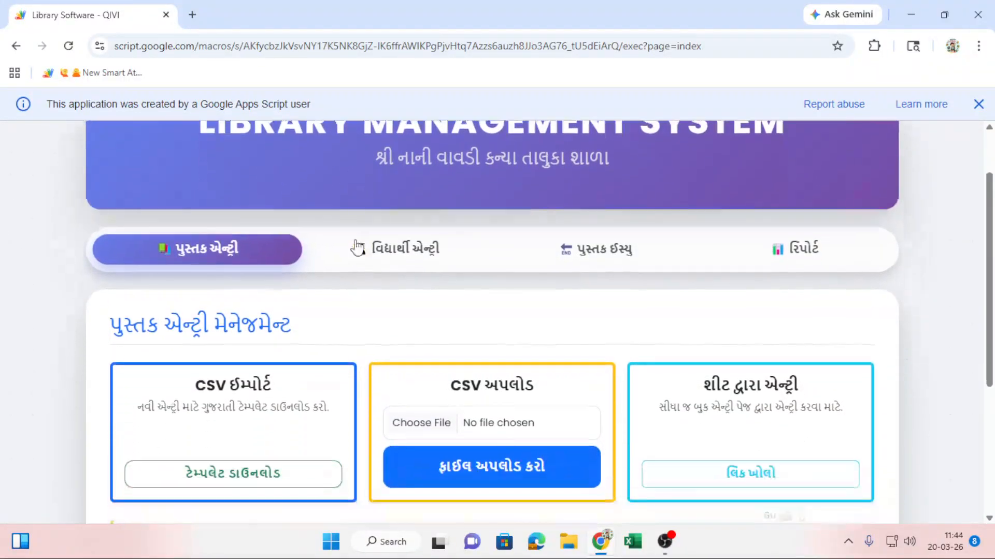
pyautogui.scroll(2, 334, 251)
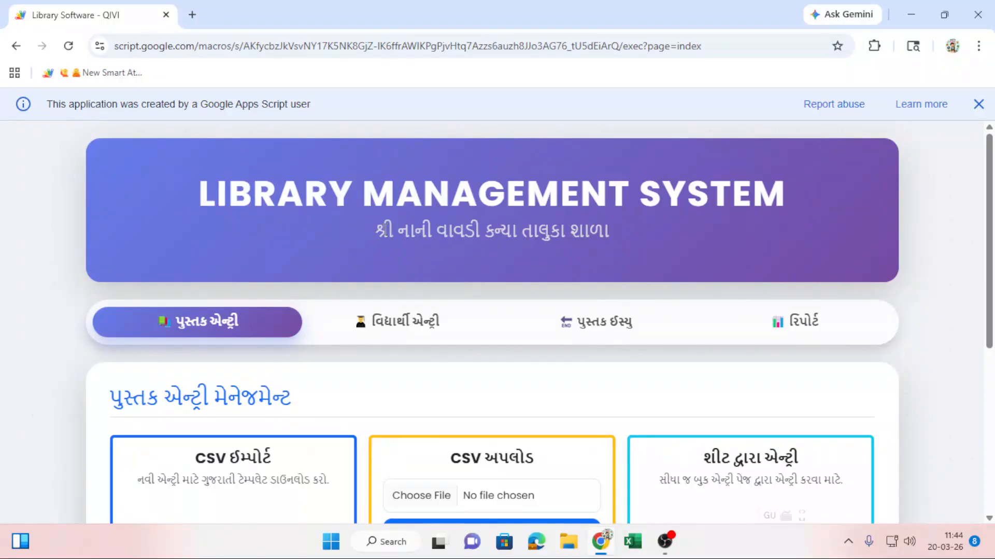
pyautogui.scroll(-1, 433, 228)
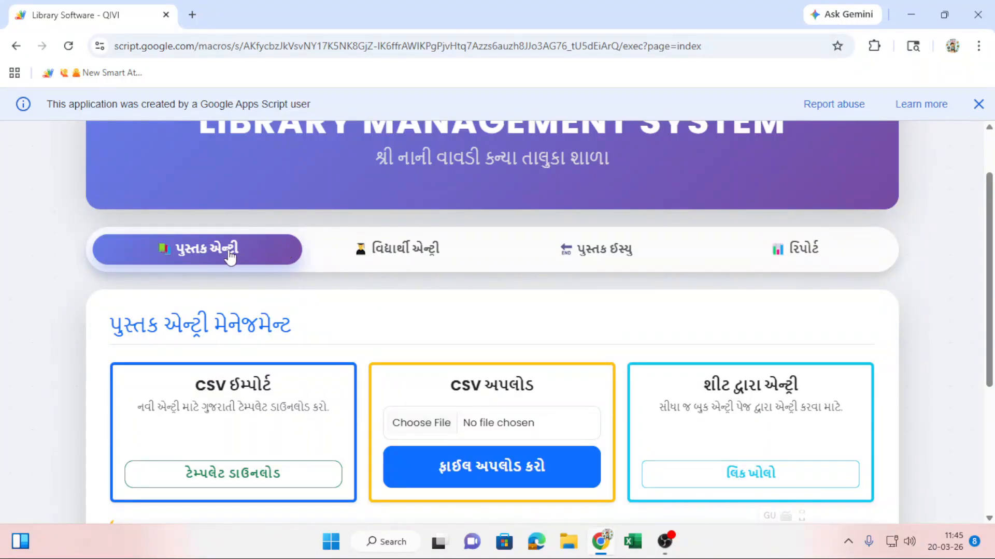
pyautogui.scroll(-1, 231, 257)
pyautogui.click(246, 178)
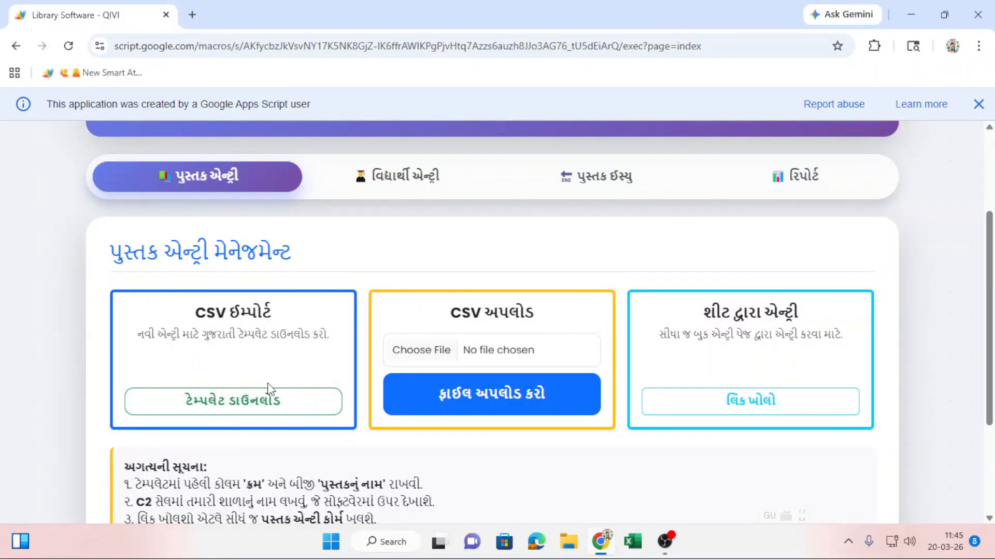
pyautogui.click(199, 414)
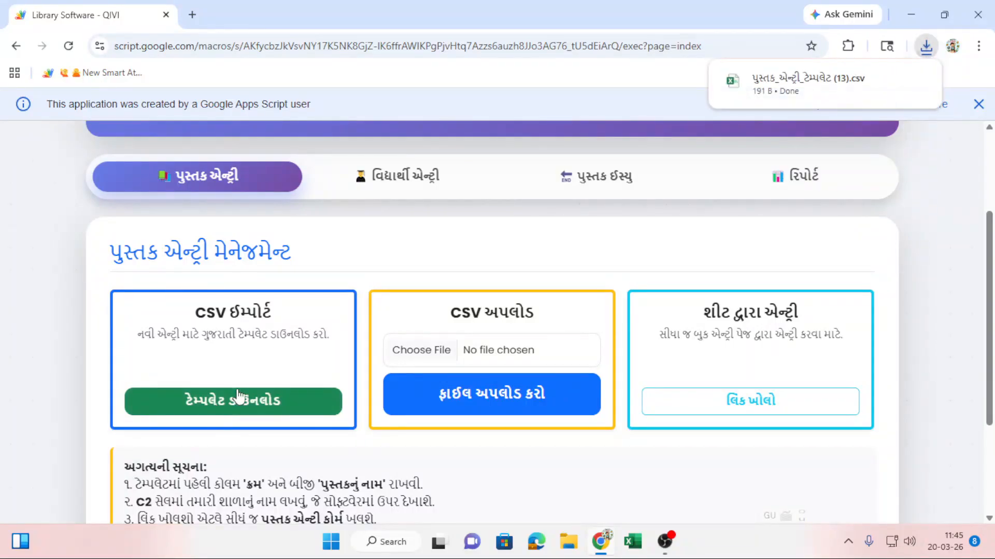
# Open the downloaded book-entry template in Excel and widen columns A, B and C.
pyautogui.click(797, 86)
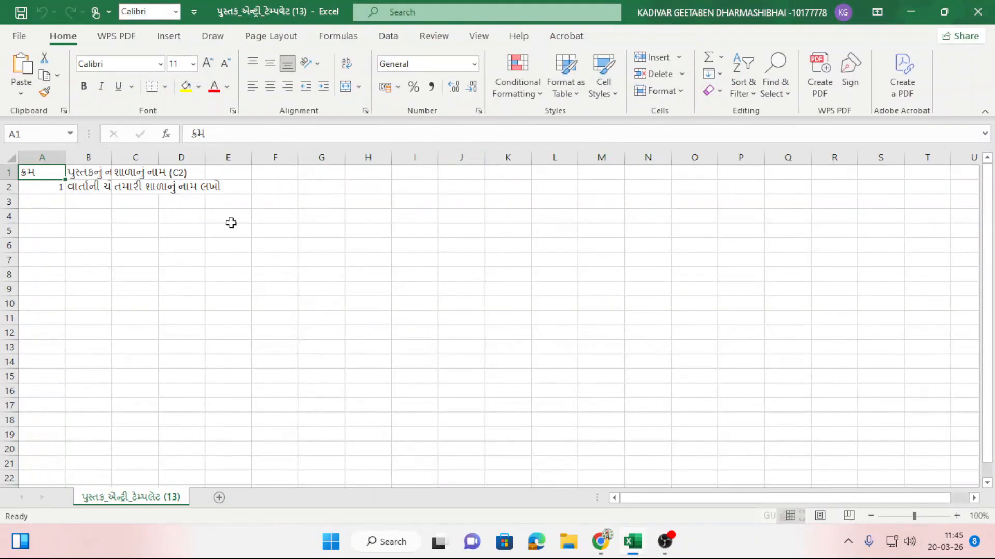
pyautogui.click(196, 290)
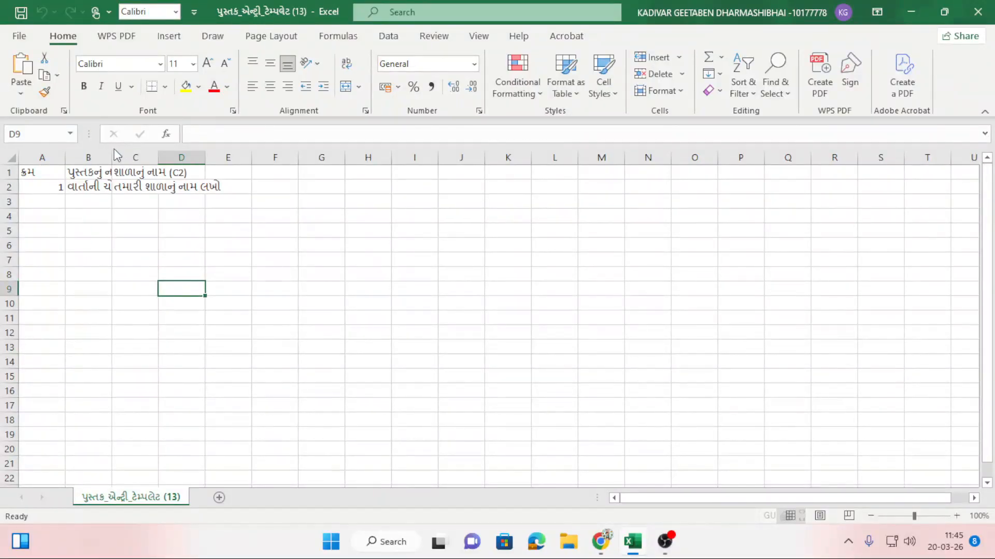
pyautogui.moveTo(111, 158); pyautogui.dragTo(273, 185)
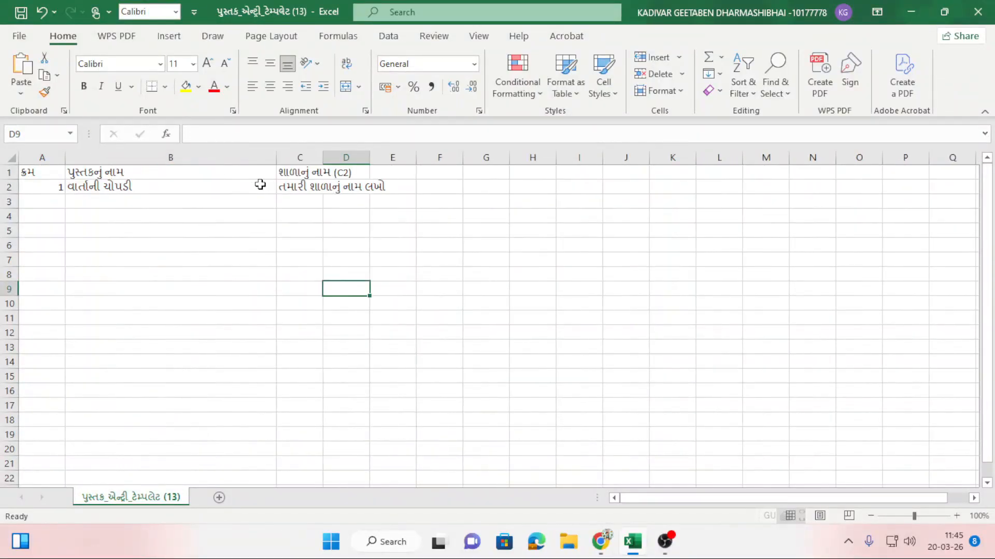
pyautogui.moveTo(65, 158); pyautogui.dragTo(79, 161)
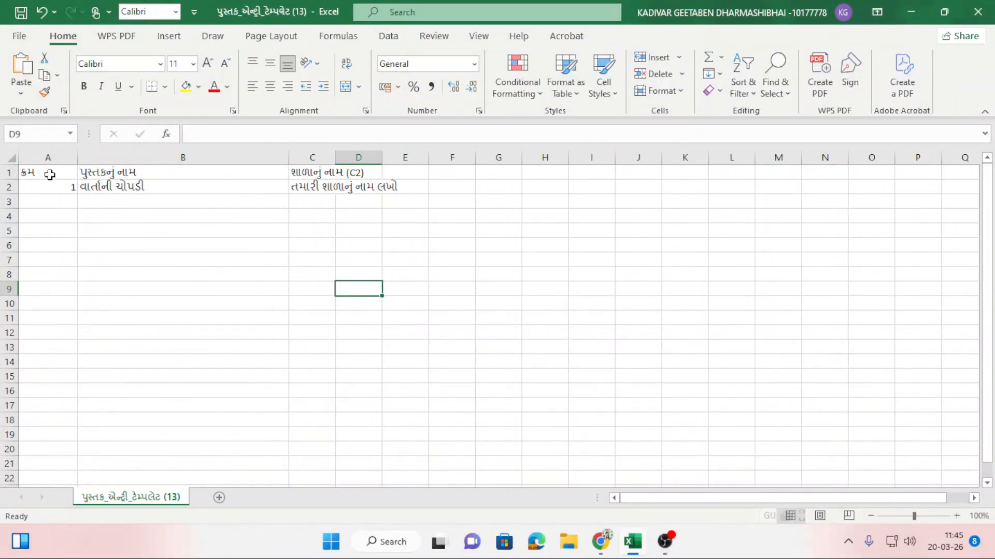
pyautogui.click(49, 171)
pyautogui.click(112, 172)
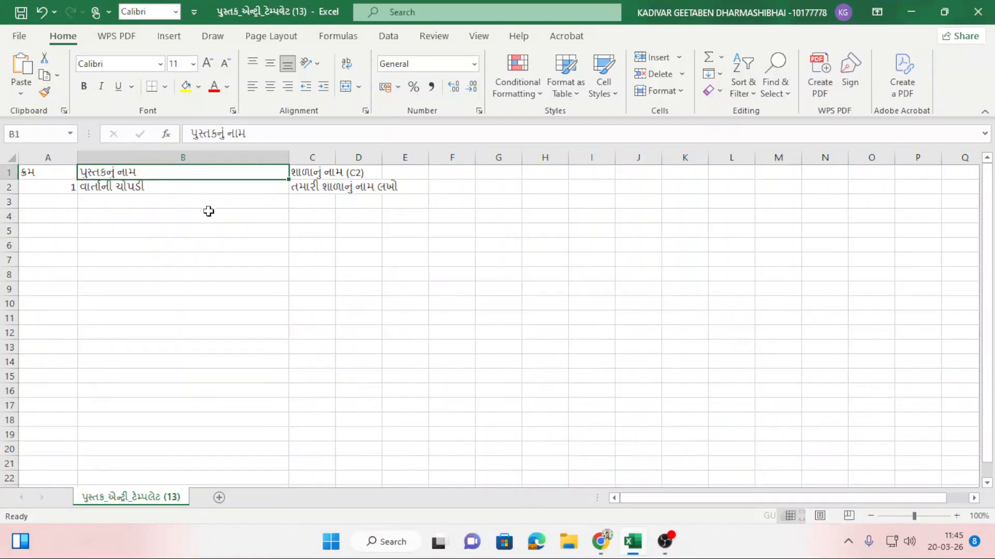
pyautogui.moveTo(334, 157); pyautogui.dragTo(449, 171)
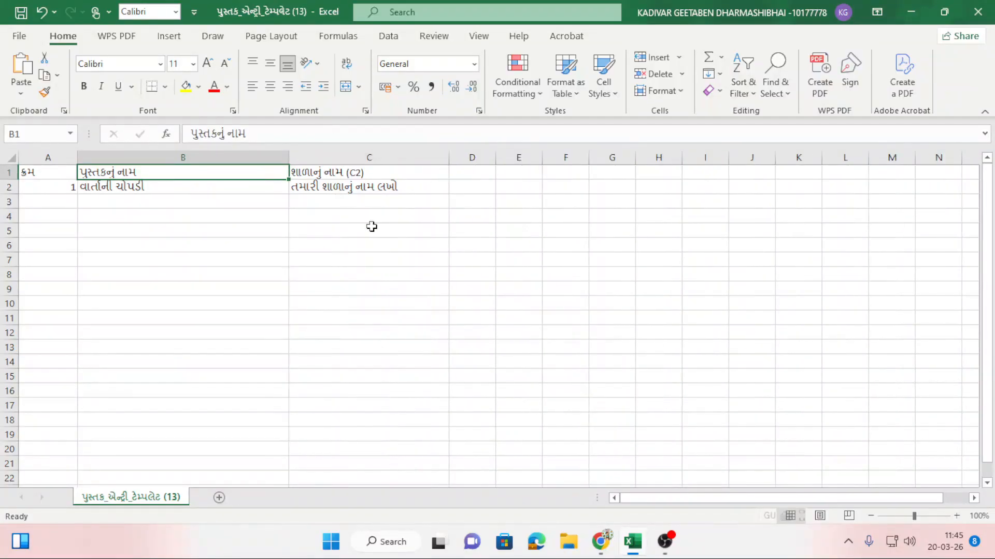
pyautogui.click(369, 228)
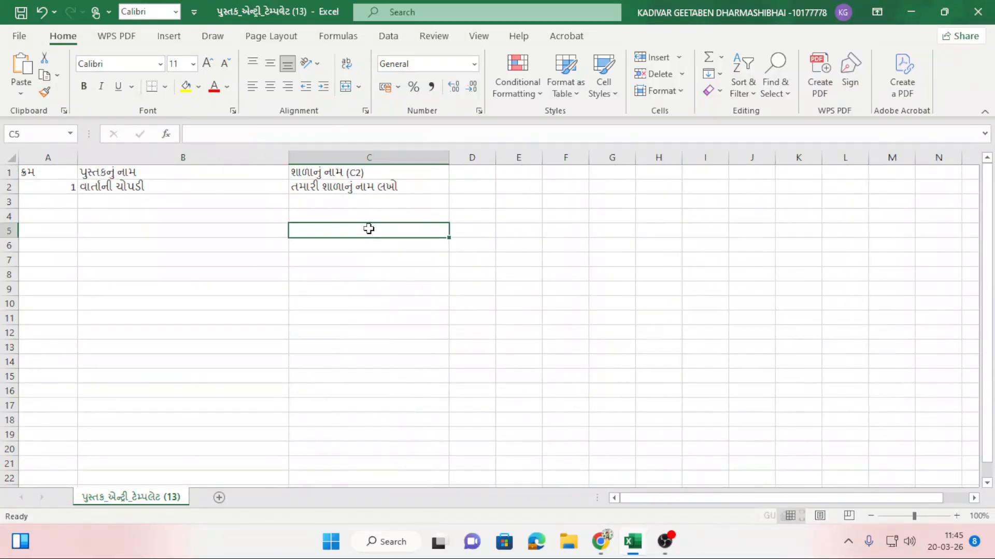
# Fill school-name cell C2 yellow, then close the workbook without saving.
pyautogui.click(329, 189)
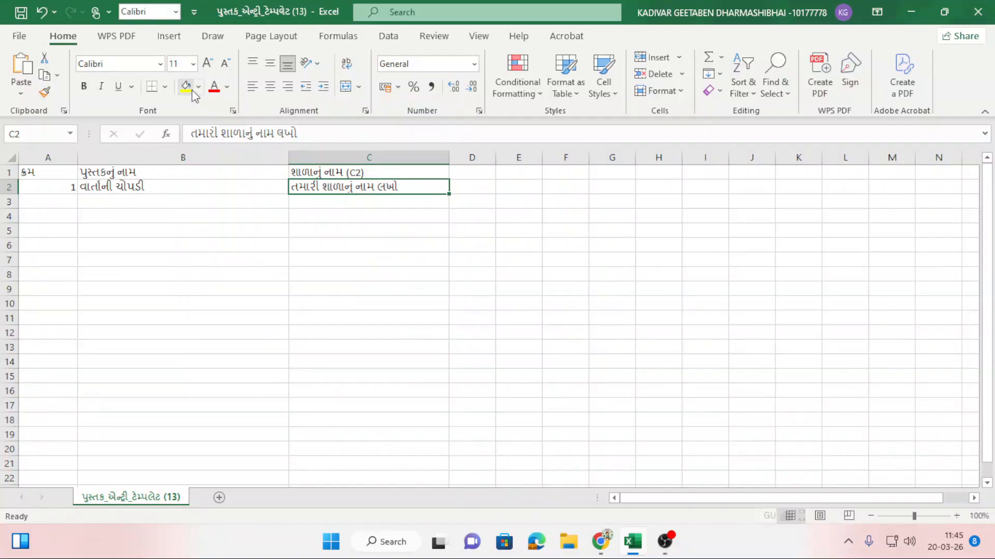
pyautogui.click(185, 86)
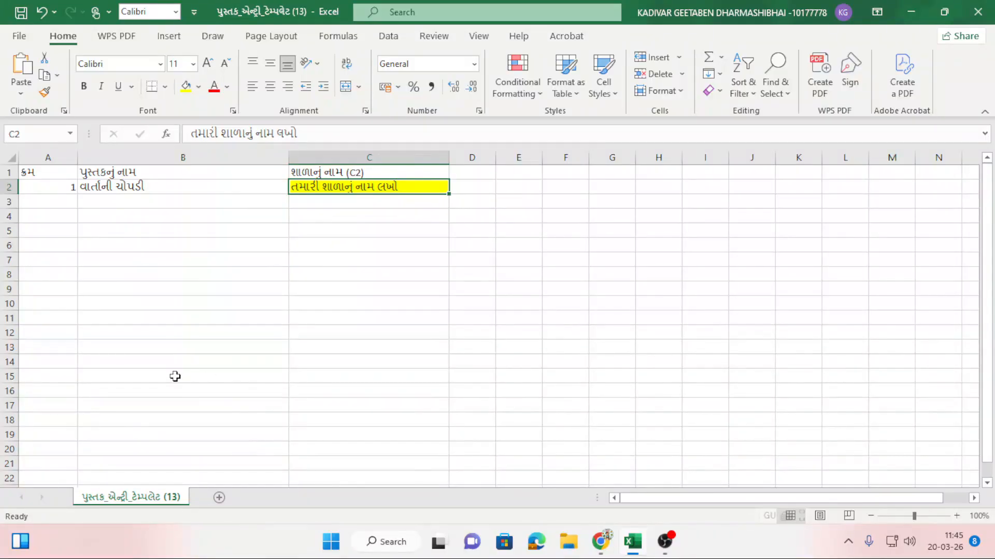
pyautogui.click(990, 7)
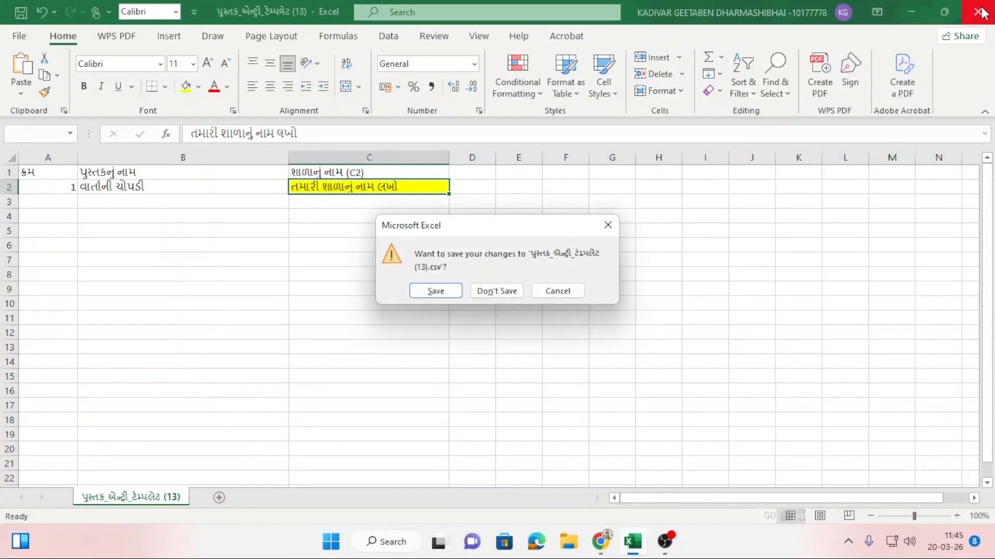
pyautogui.click(513, 296)
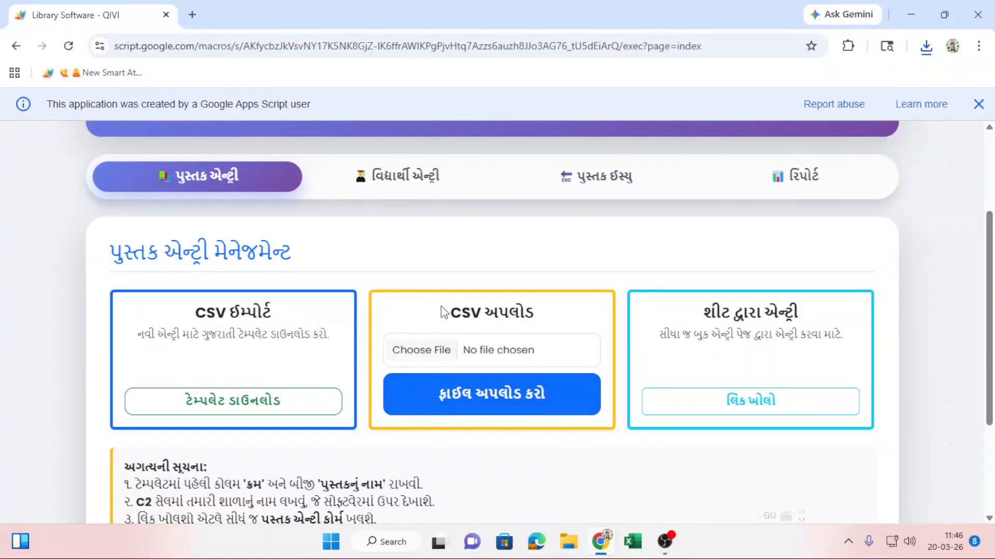
# Select 'પુસ્તક_એન્ટ્રી_ટેમ્પલેટ (13).csv' from Downloads as the CSV upload file.
pyautogui.click(434, 355)
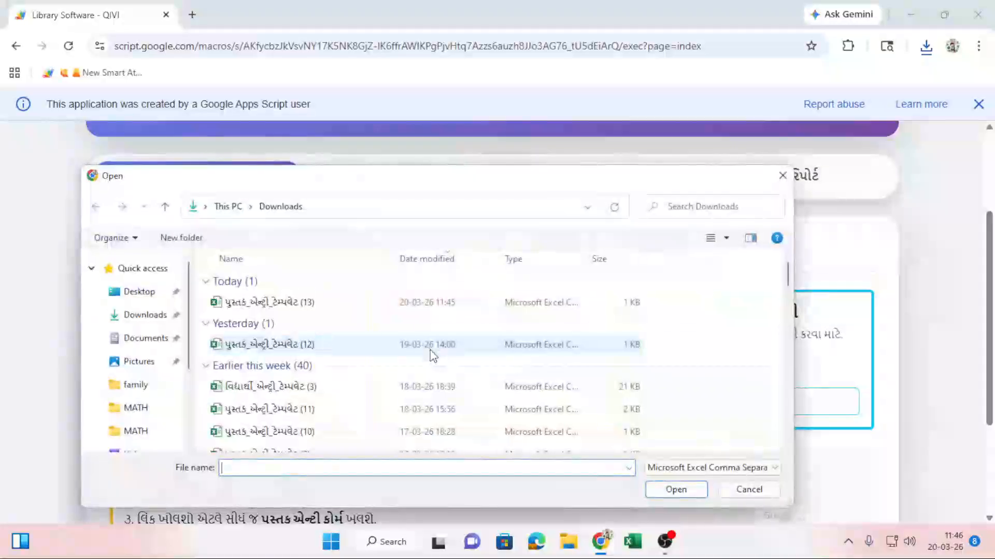
pyautogui.click(288, 305)
pyautogui.click(670, 492)
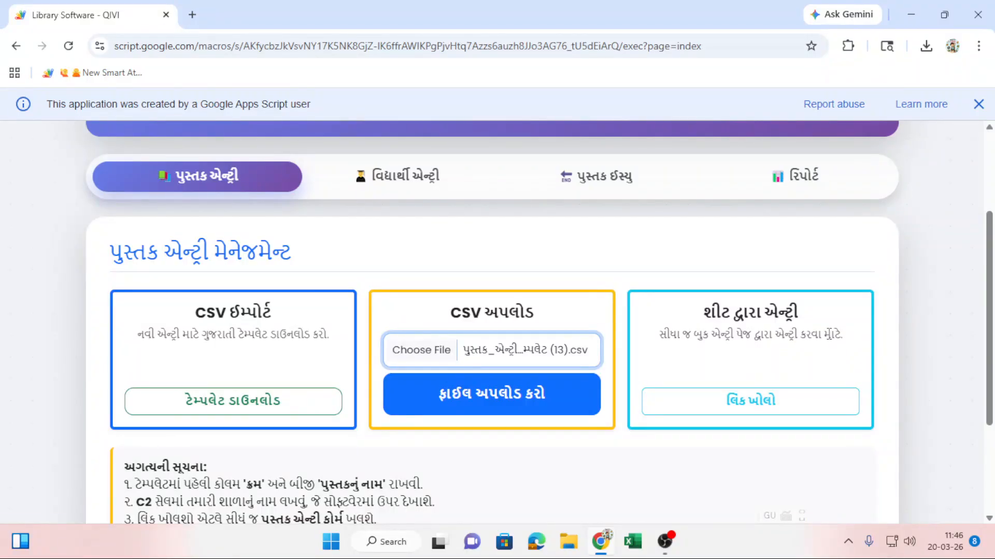
pyautogui.click(759, 410)
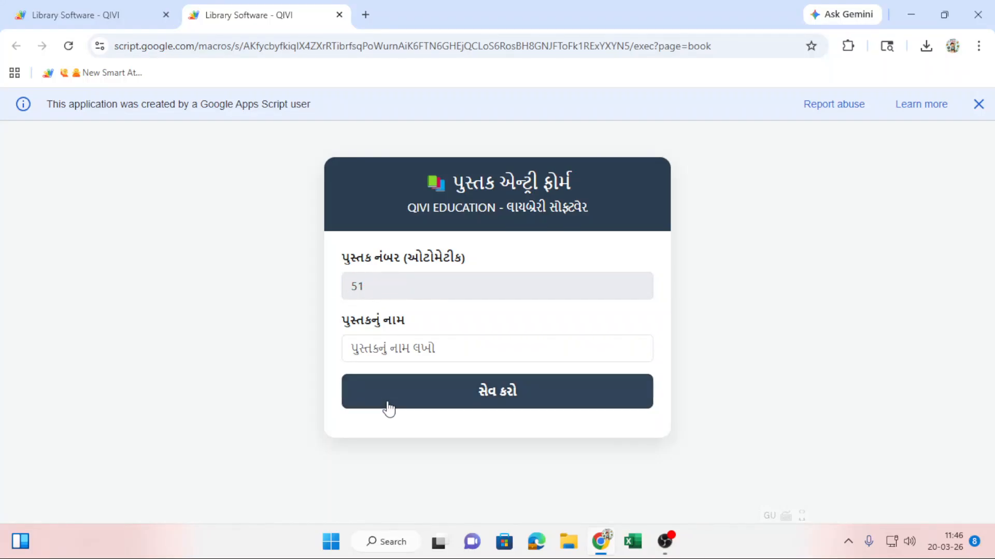
# Save new books xvz (number 51) and એબીસી (number 52) in the book entry form.
pyautogui.click(389, 354)
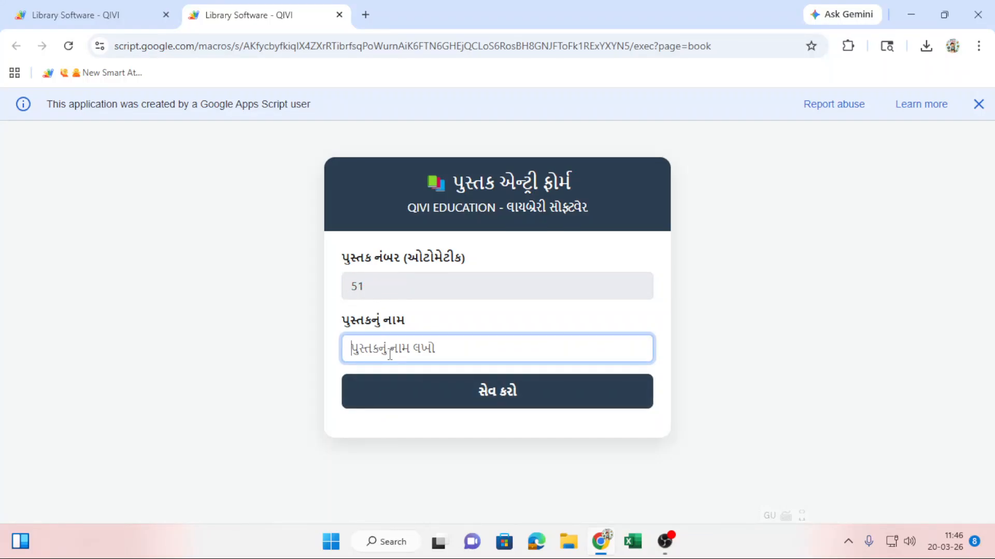
pyautogui.write('xv')
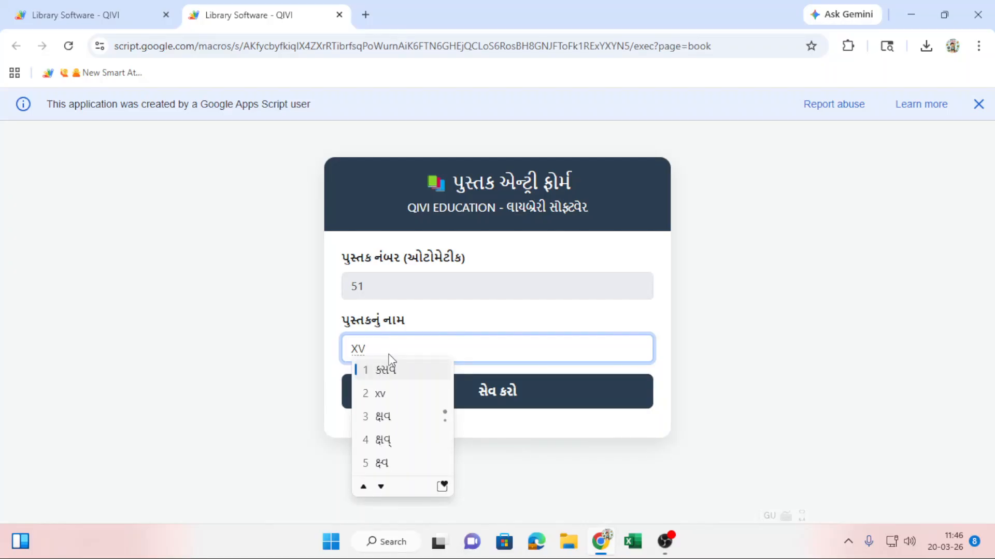
pyautogui.write('z')
pyautogui.click(402, 395)
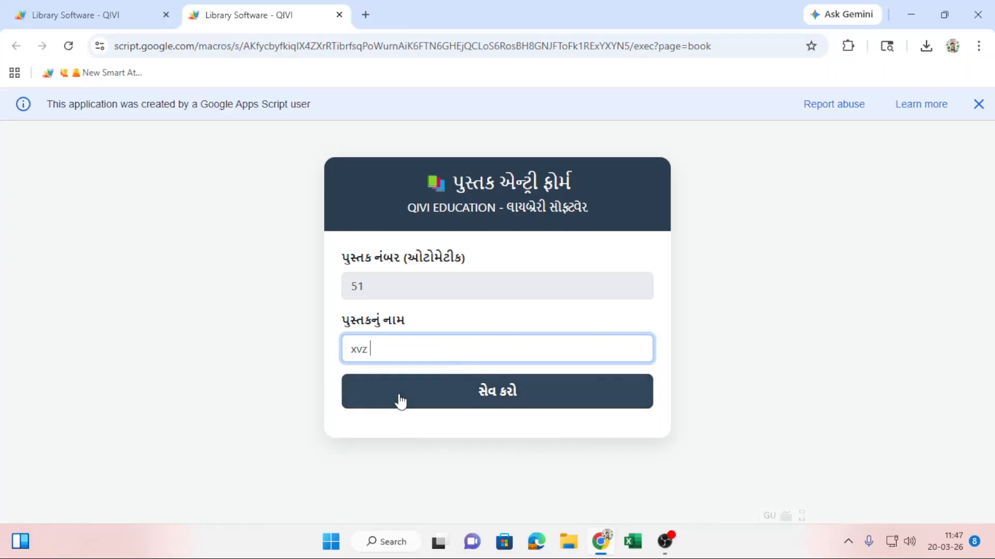
pyautogui.click(475, 394)
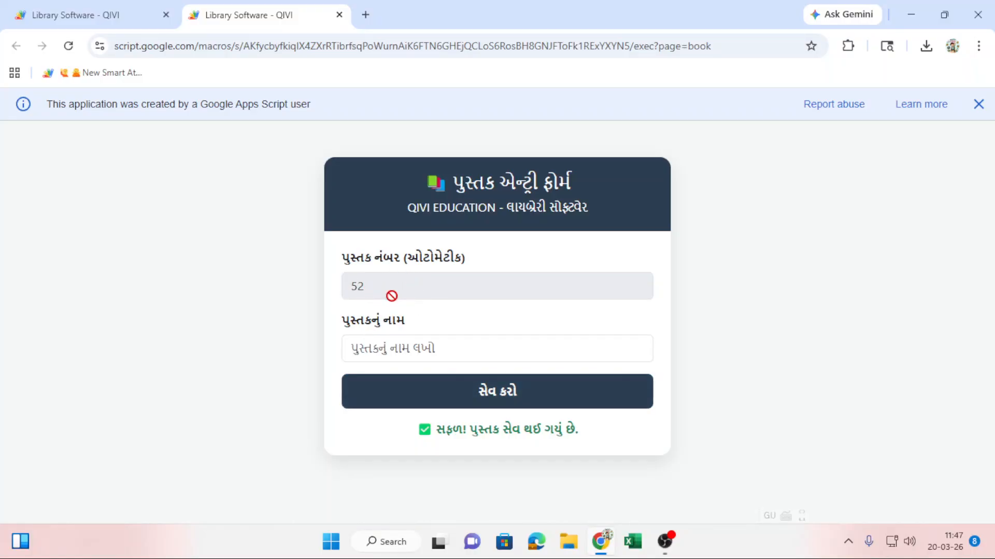
pyautogui.click(390, 348)
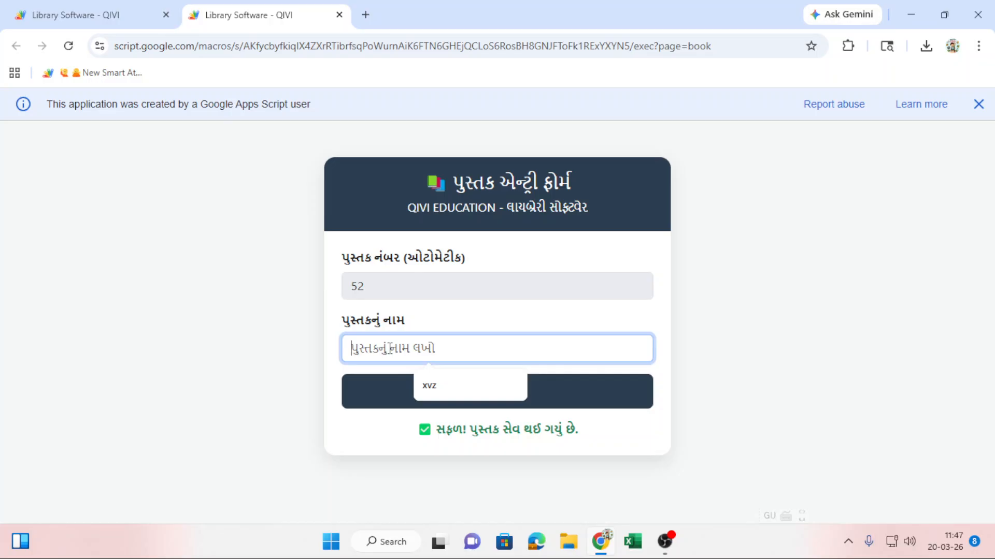
pyautogui.write('ABC')
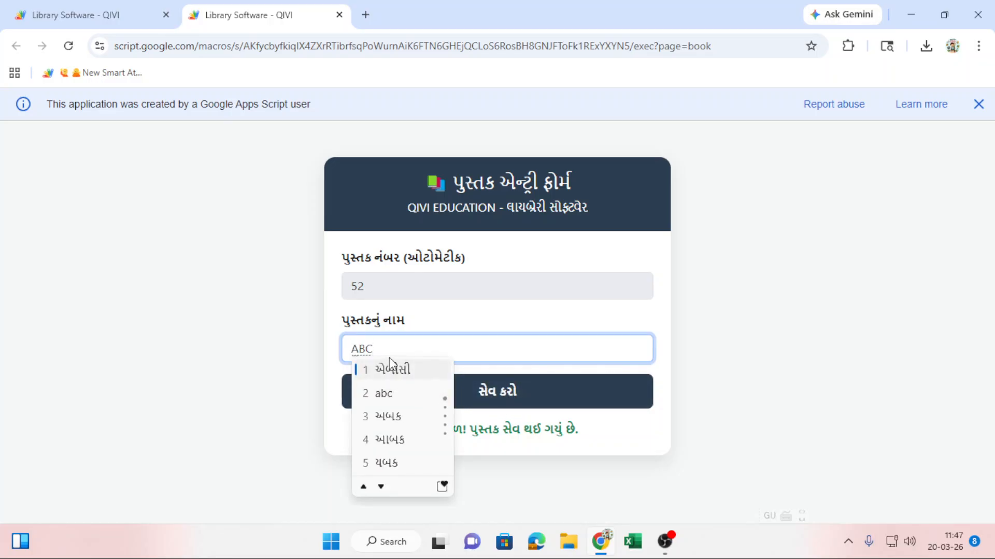
pyautogui.click(391, 369)
pyautogui.click(454, 390)
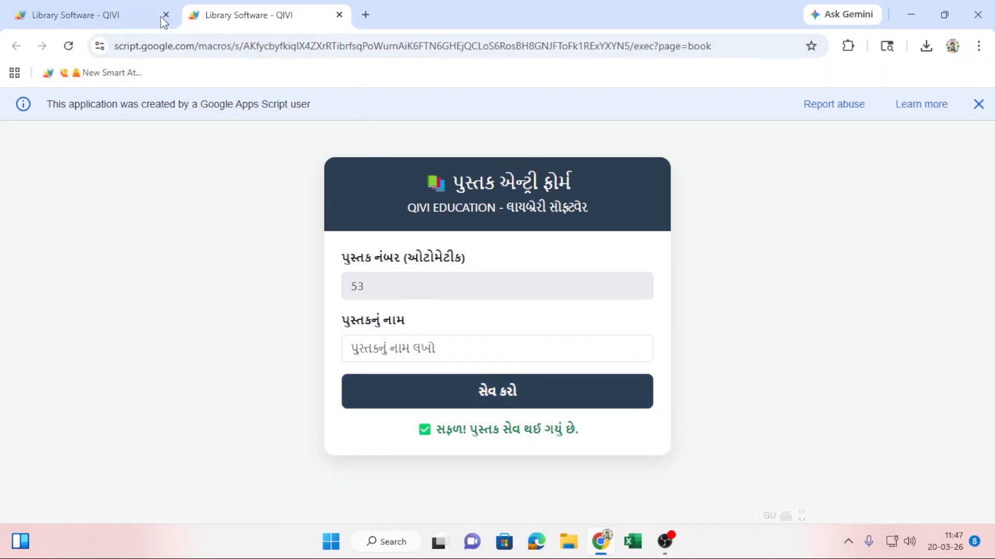
# Return to the main library page and show the student entry section.
pyautogui.click(102, 21)
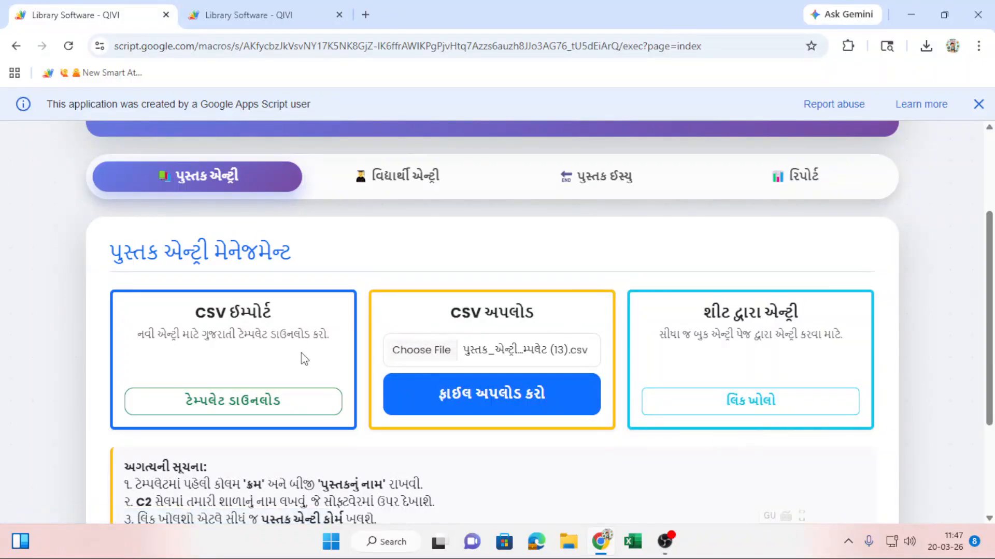
pyautogui.scroll(-2, 451, 368)
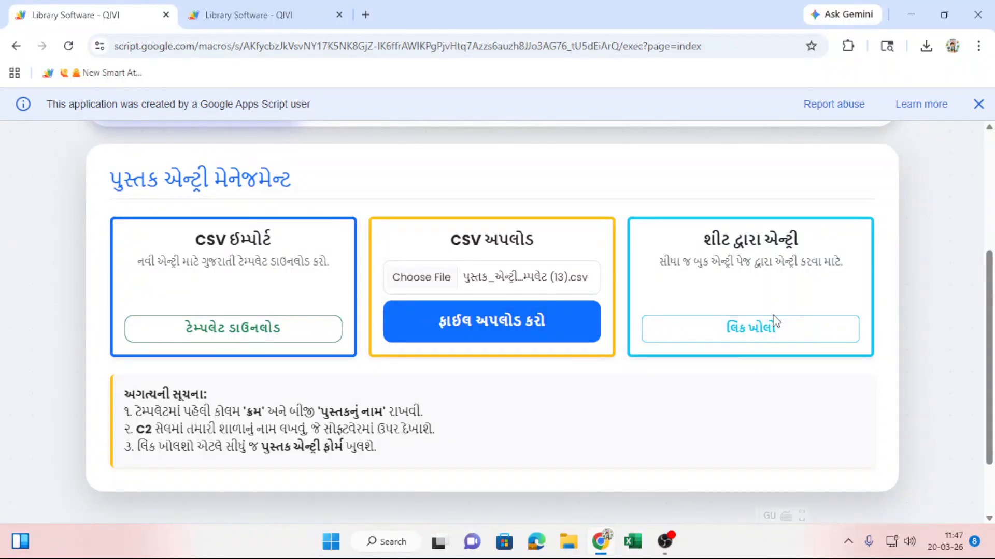
pyautogui.scroll(1, 759, 347)
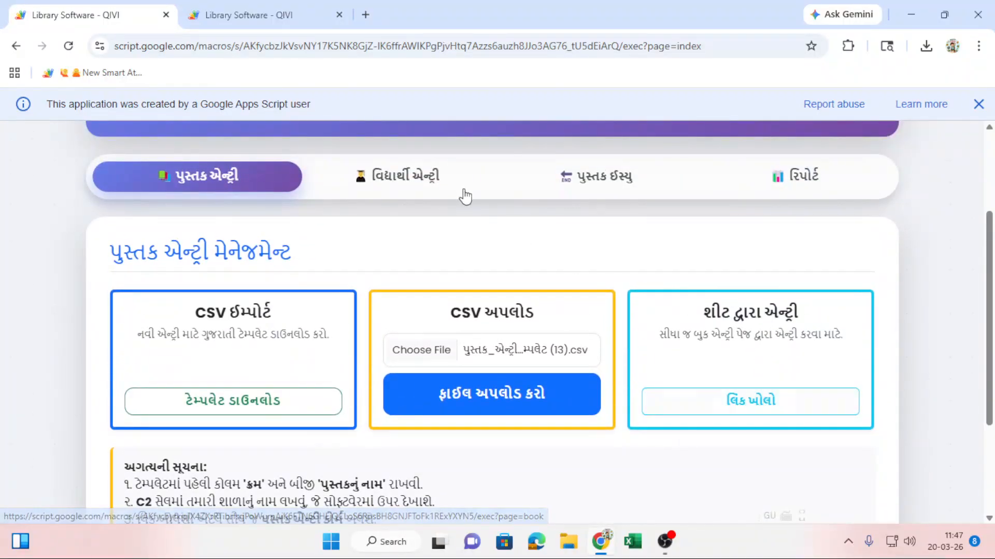
pyautogui.click(415, 178)
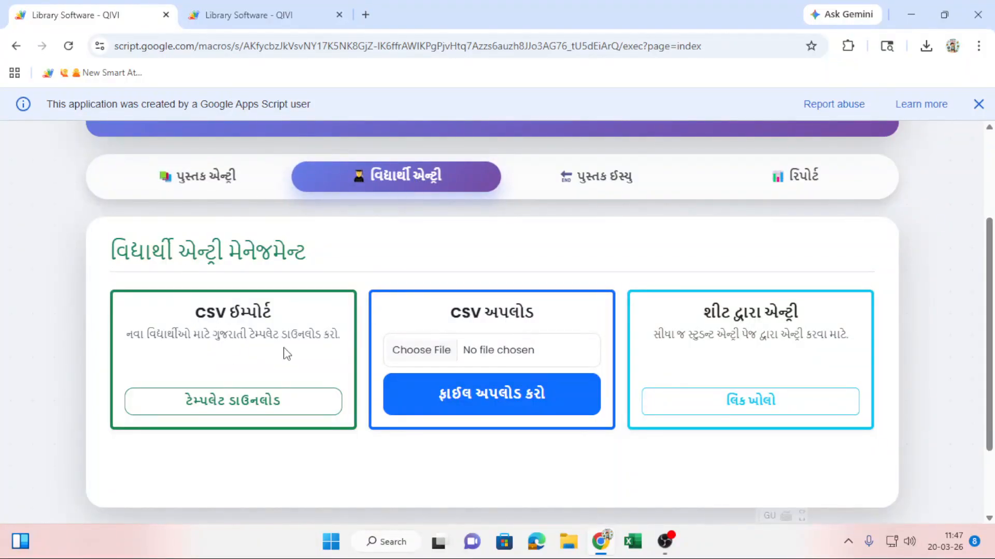
# Download the student-entry template and open 'વિદ્યાર્થી_એન્ટ્રી_ટેમ્પલેટ (4).csv' in Excel.
pyautogui.click(258, 409)
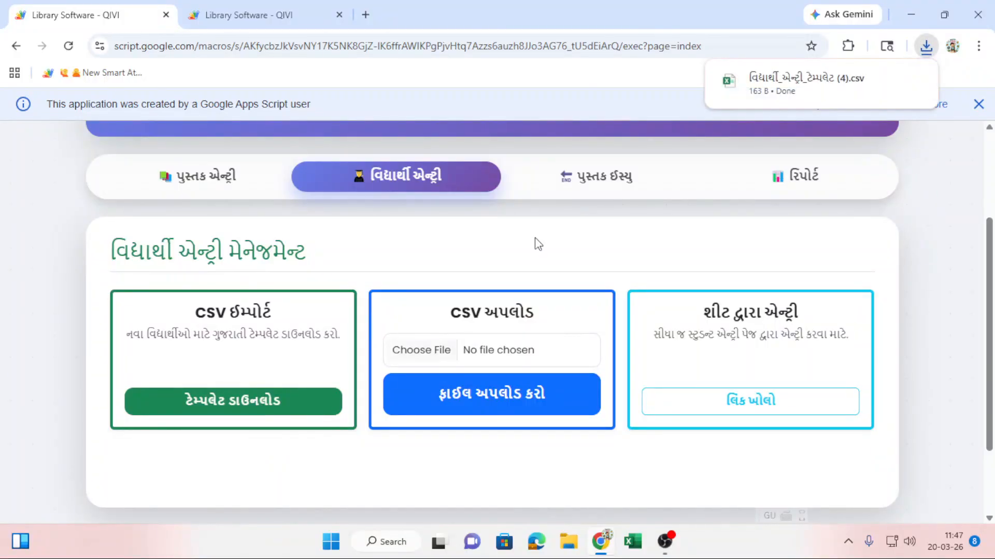
pyautogui.click(793, 91)
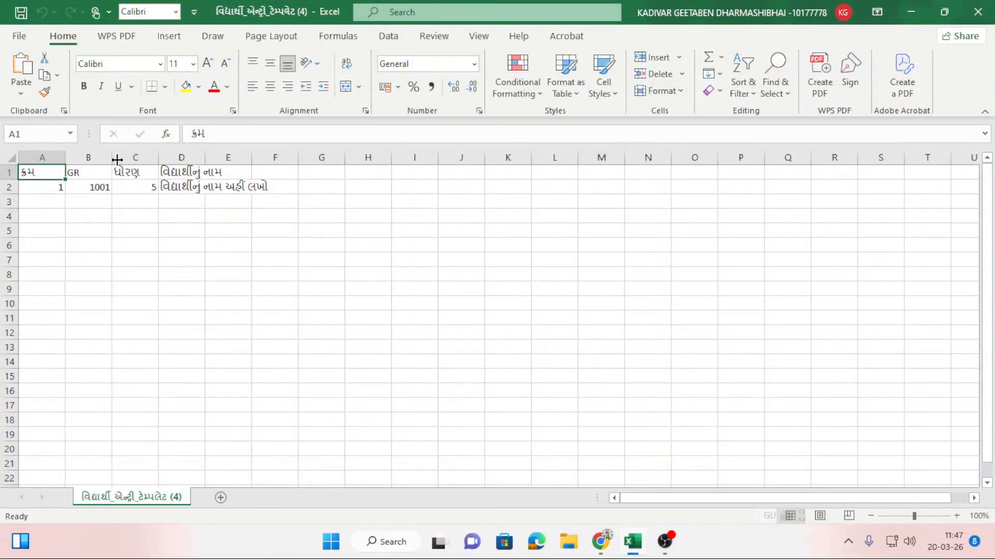
# Widen columns B and D of the student template to fit their contents.
pyautogui.moveTo(112, 157); pyautogui.dragTo(376, 173)
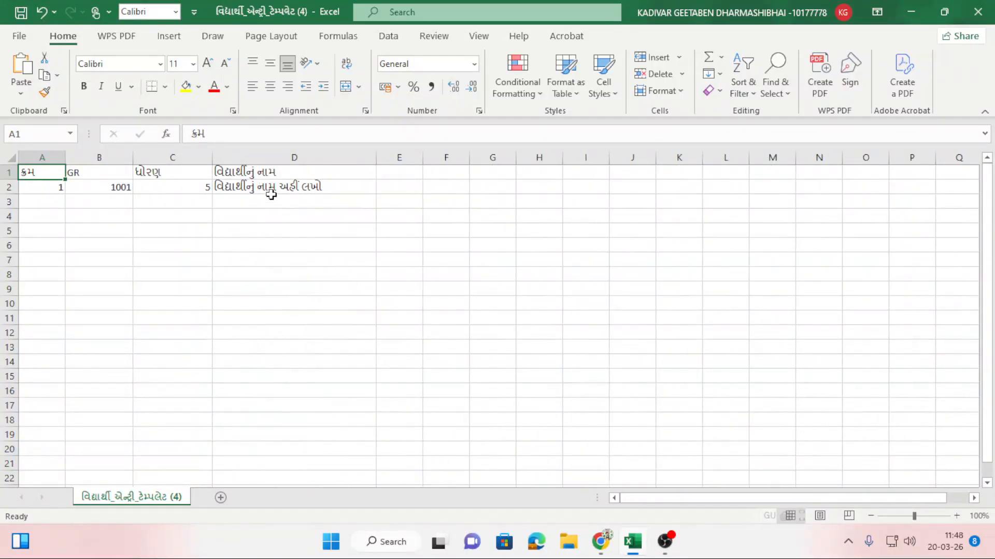
pyautogui.click(271, 192)
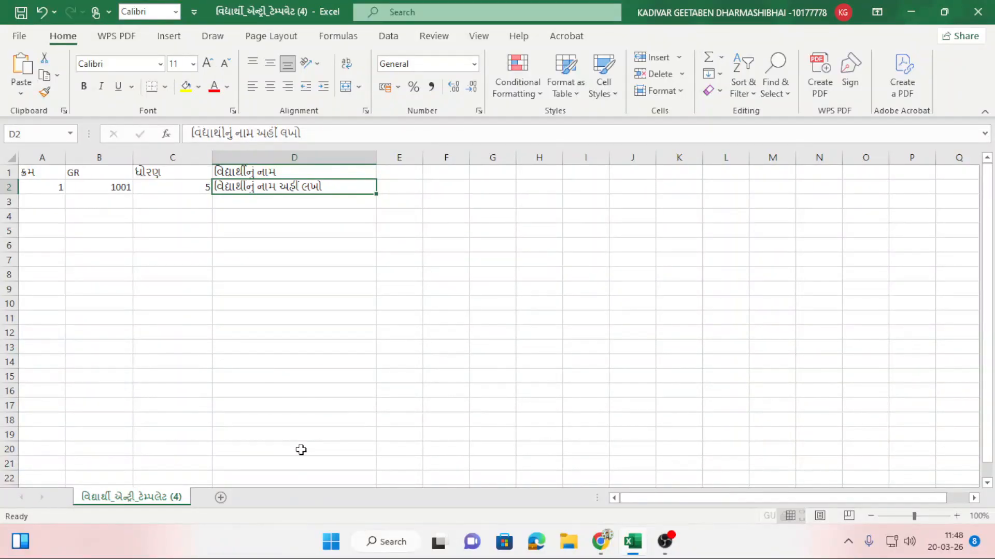
pyautogui.click(301, 350)
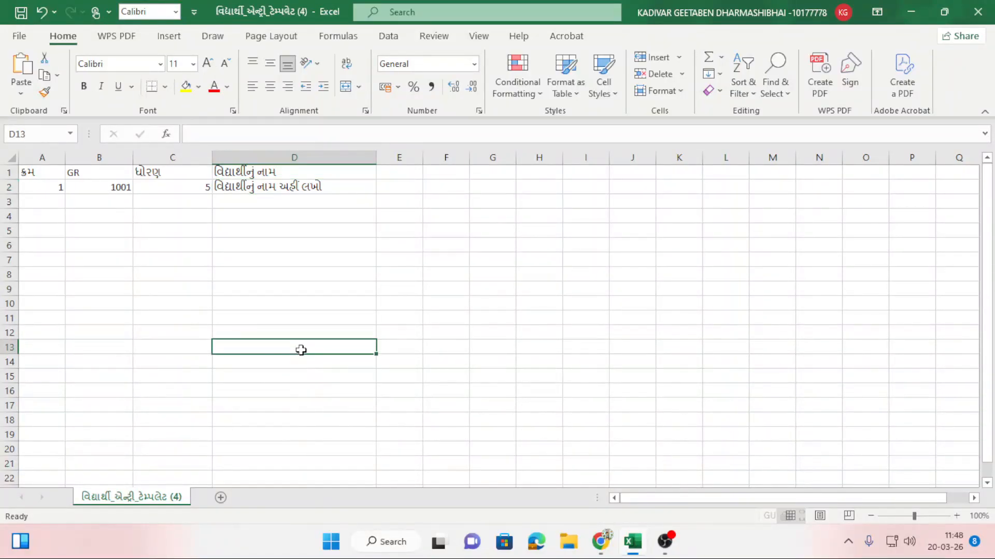
pyautogui.click(177, 188)
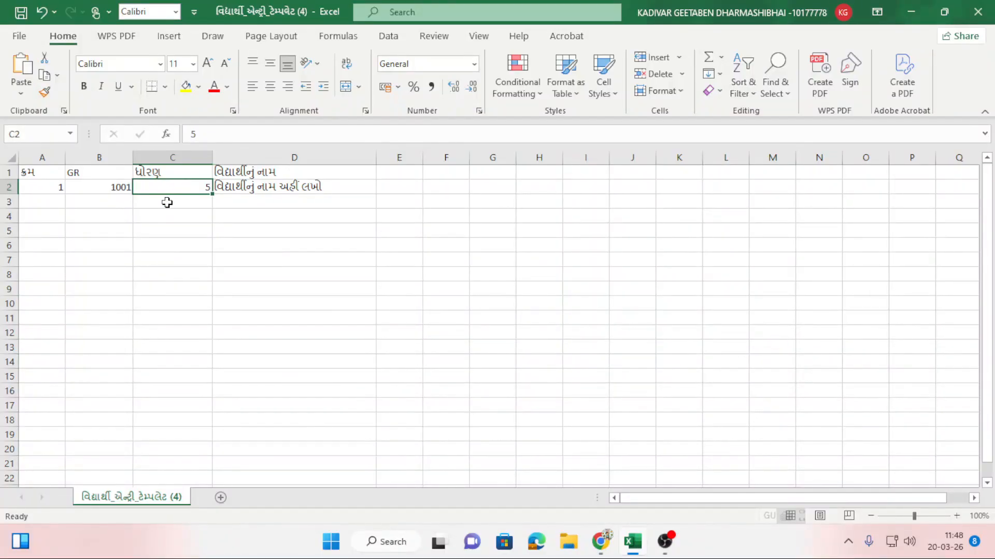
# Enter classes 1-A and 2-C in cells C3 and C4, switching the keyboard to English.
pyautogui.click(165, 204)
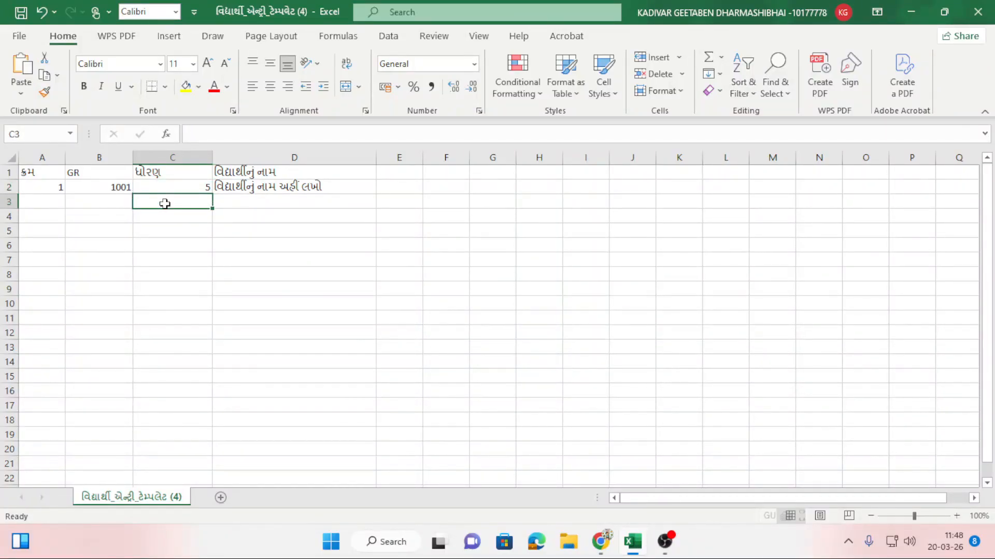
pyautogui.write('1')
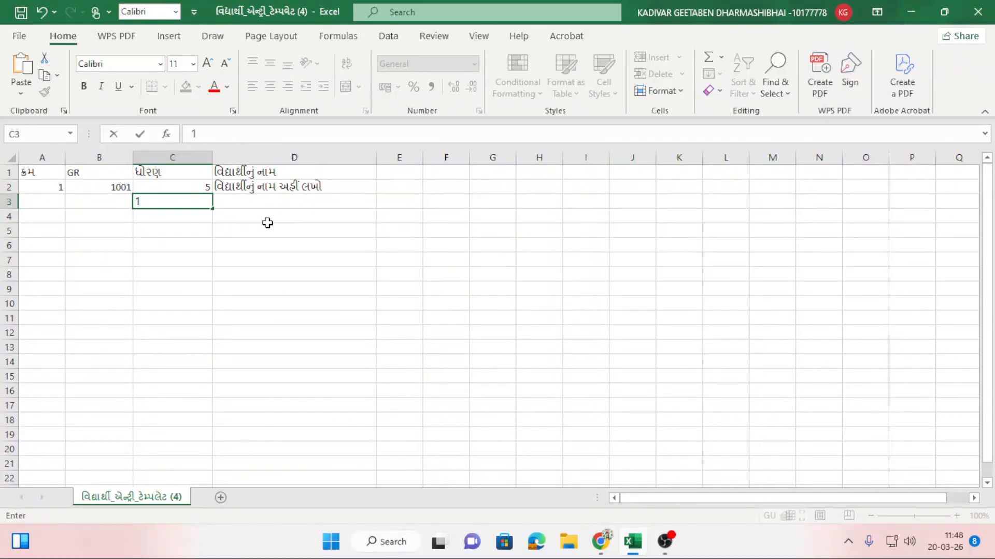
pyautogui.write('-ઓ')
pyautogui.press('BackSpace')
pyautogui.press('super+space')
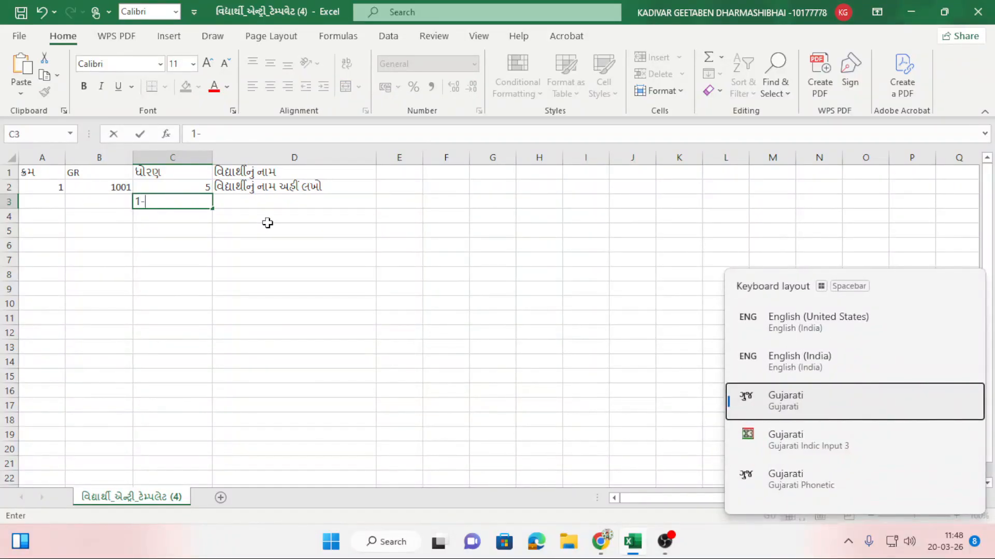
pyautogui.press('super+space')
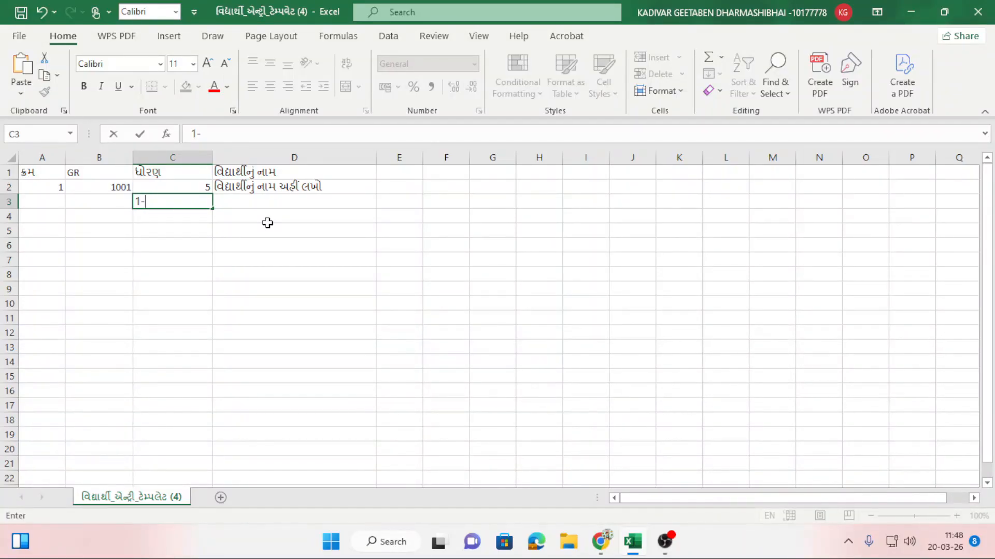
pyautogui.write('A')
pyautogui.click(295, 270)
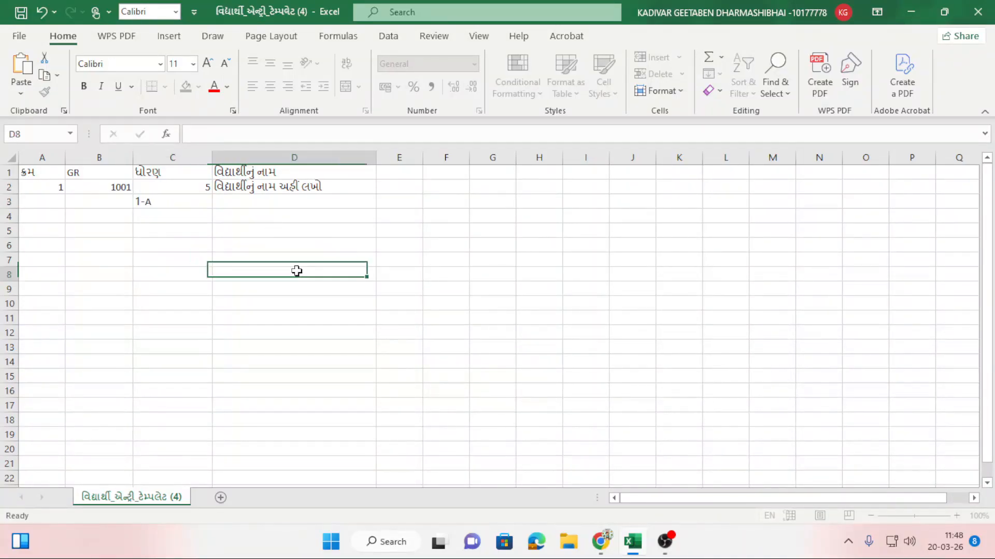
pyautogui.click(170, 216)
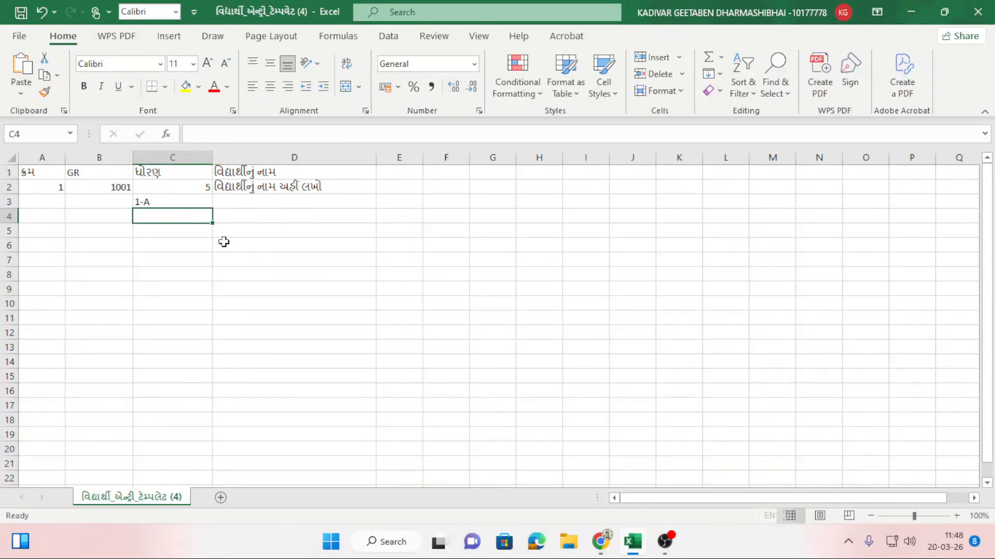
pyautogui.write('2')
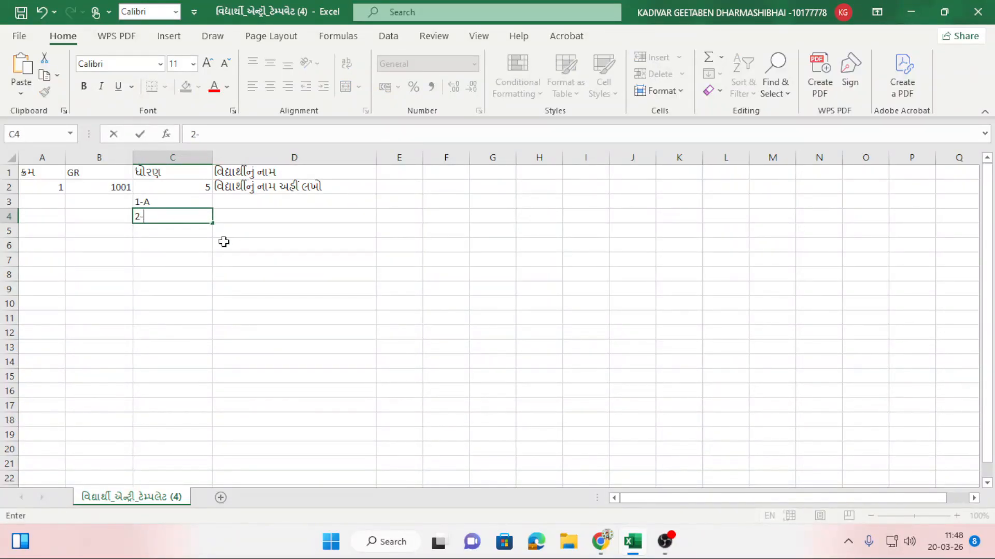
pyautogui.write('-C')
pyautogui.click(268, 257)
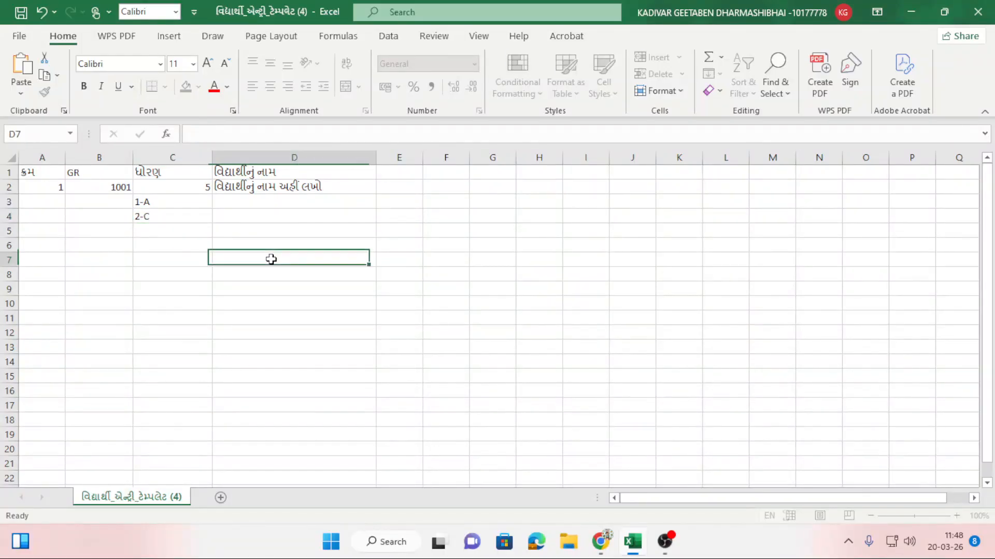
# Enter classes 3, 5 and 7 in cells C5–C7 and close the workbook.
pyautogui.click(184, 226)
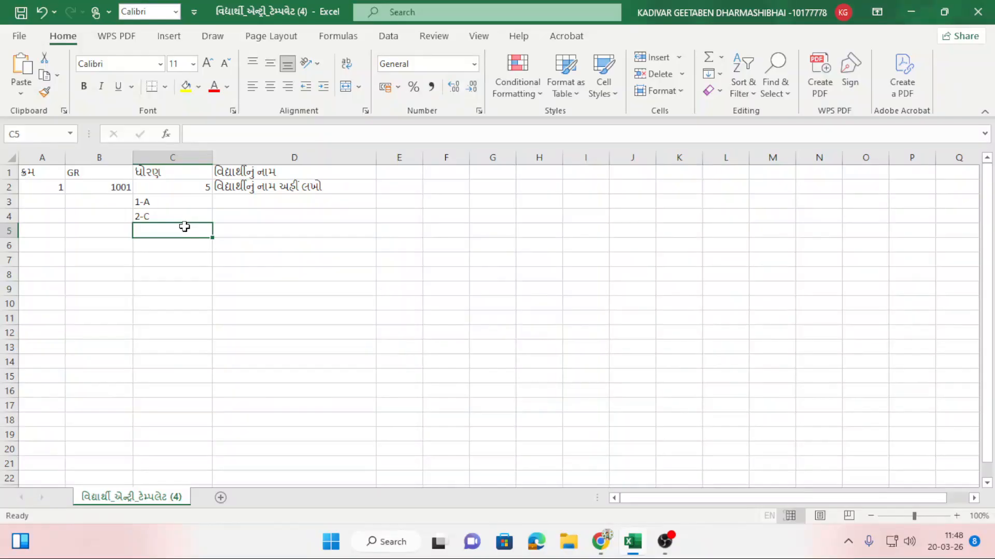
pyautogui.write('3')
pyautogui.click(203, 260)
pyautogui.click(200, 274)
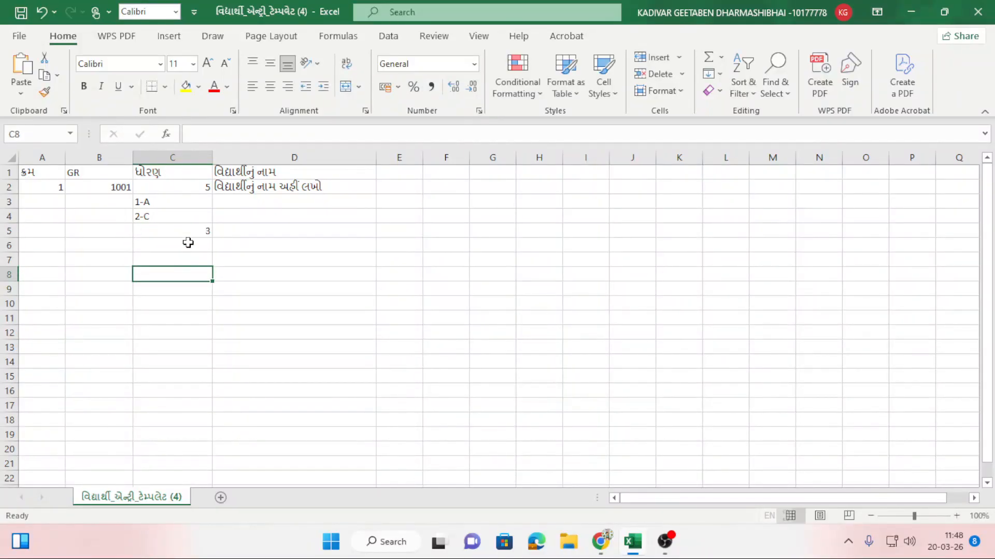
pyautogui.click(188, 243)
pyautogui.write('5')
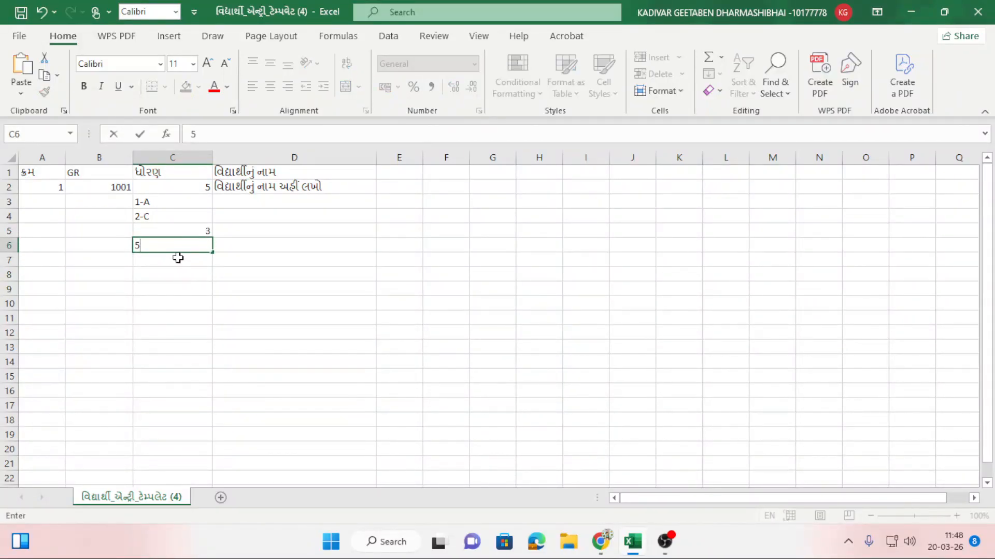
pyautogui.click(179, 257)
pyautogui.write('7')
pyautogui.click(175, 288)
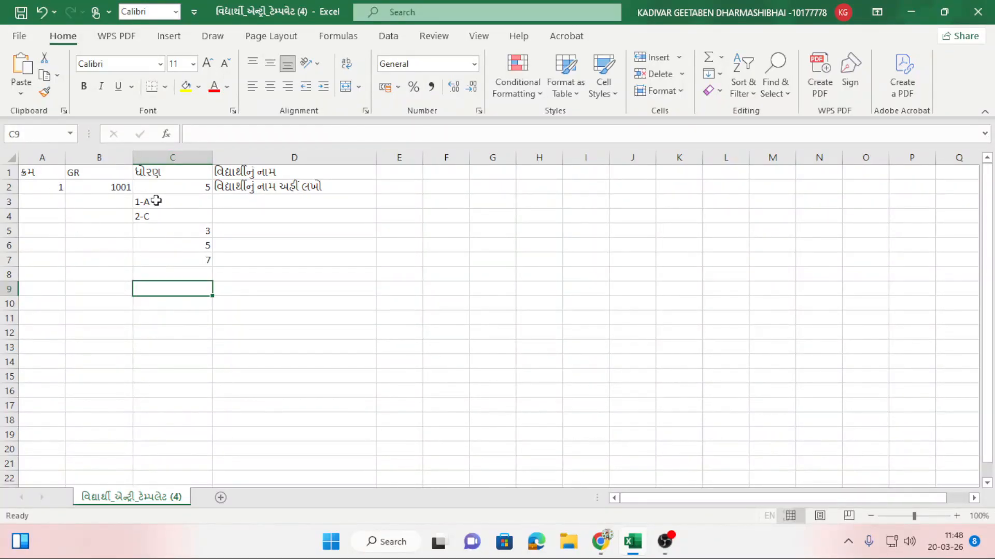
pyautogui.click(89, 186)
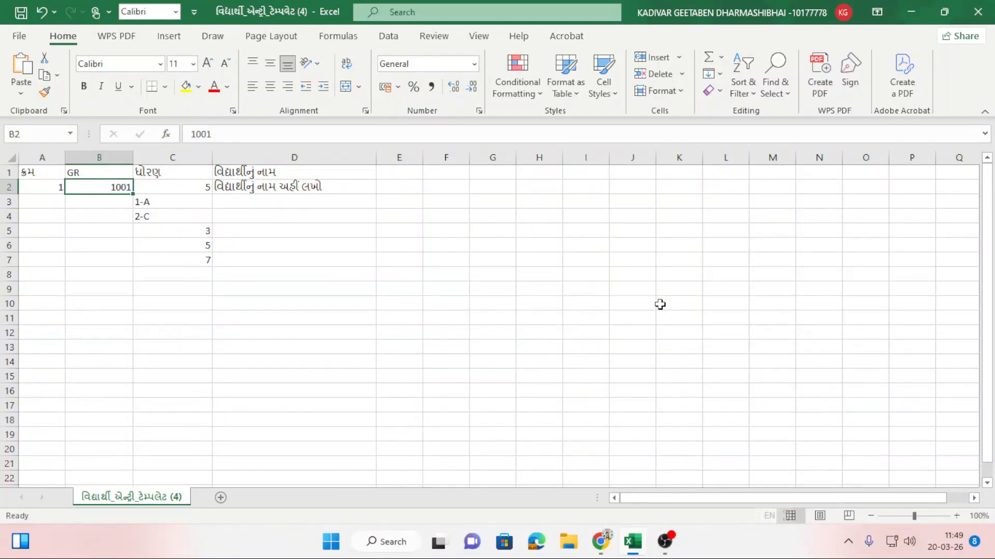
pyautogui.click(978, 12)
# Discard template changes, attach the student template CSV for upload, and open the sheet entry form.
pyautogui.click(495, 293)
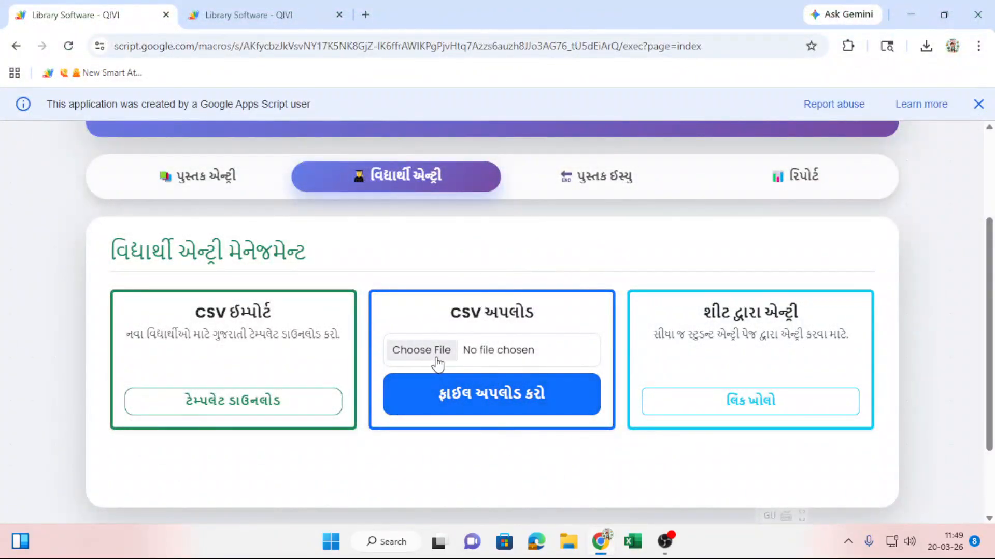
pyautogui.click(421, 356)
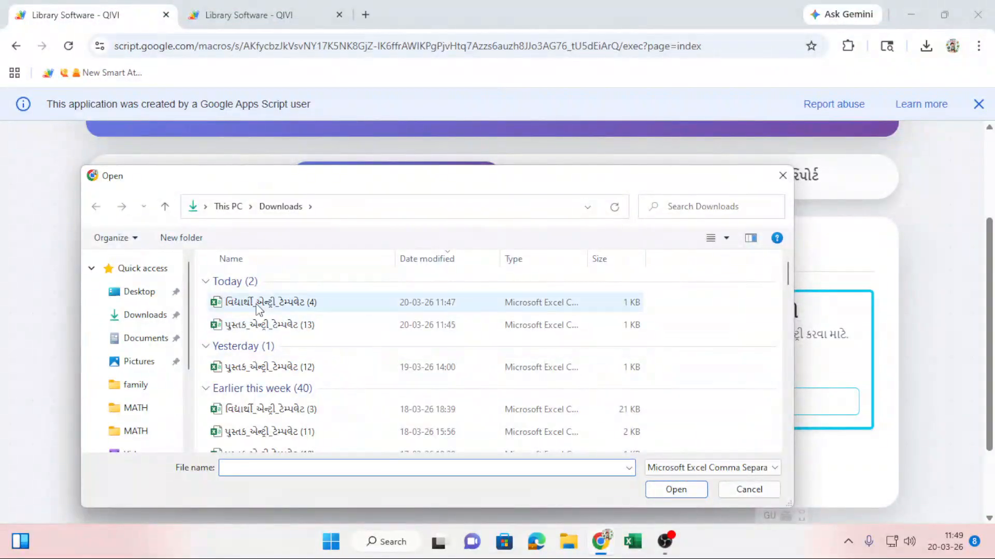
pyautogui.click(257, 304)
pyautogui.click(673, 490)
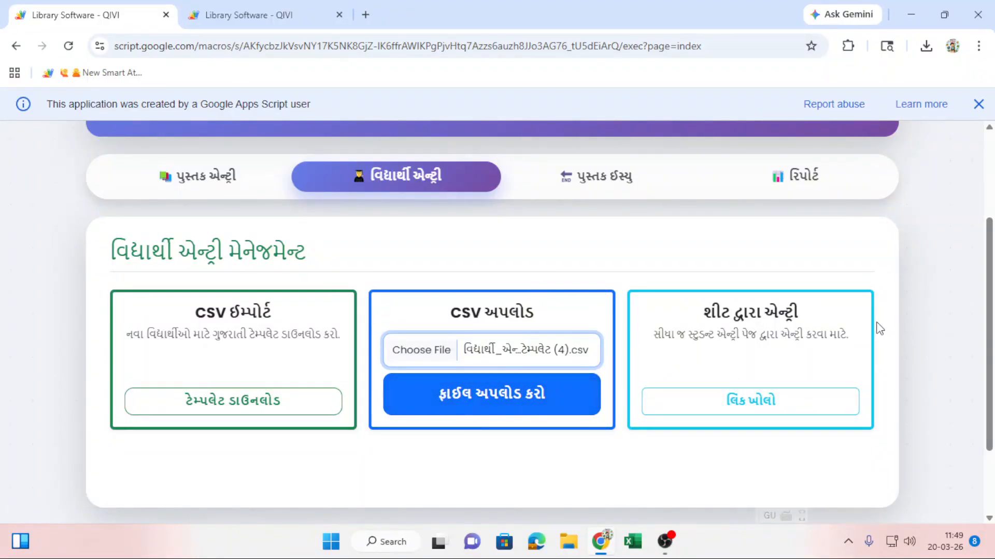
pyautogui.click(728, 402)
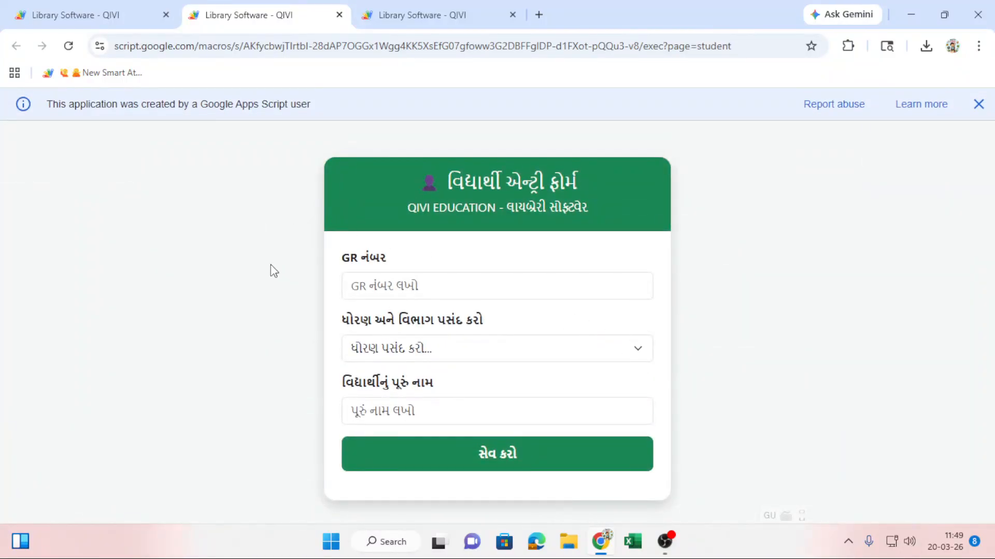
# Enter GR number 3600 and pick class ધોરણ 2-B for the new student.
pyautogui.click(391, 288)
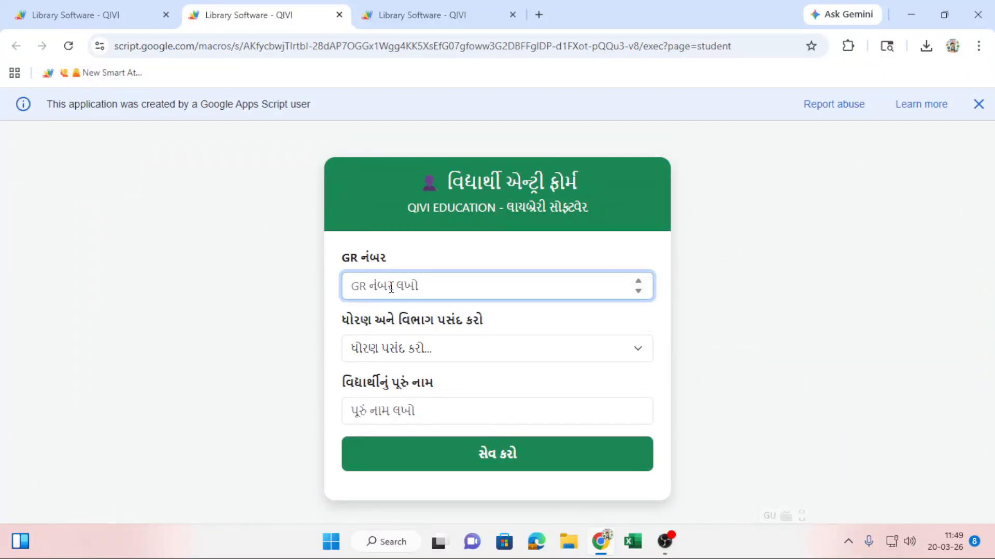
pyautogui.write('36')
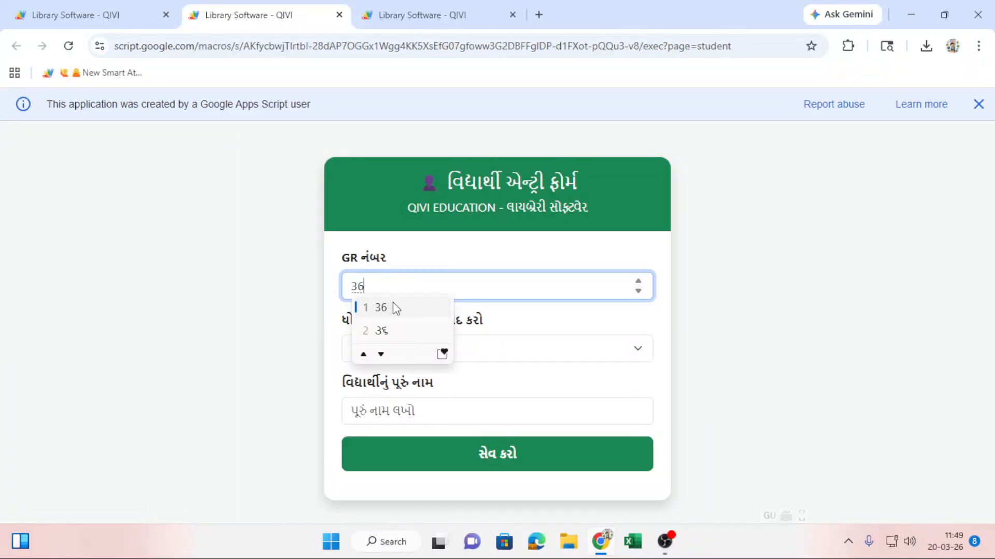
pyautogui.write('00')
pyautogui.press('Return')
pyautogui.click(394, 355)
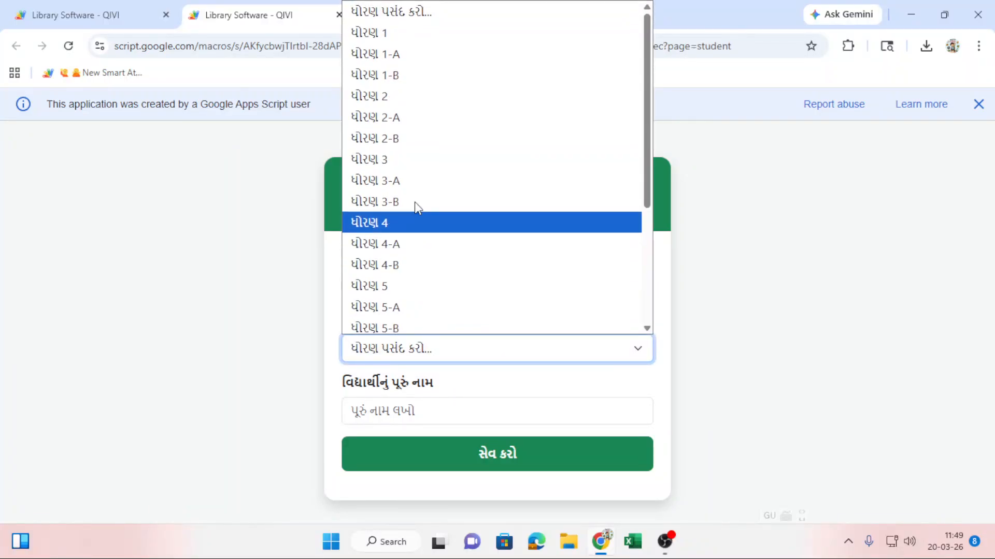
pyautogui.click(420, 140)
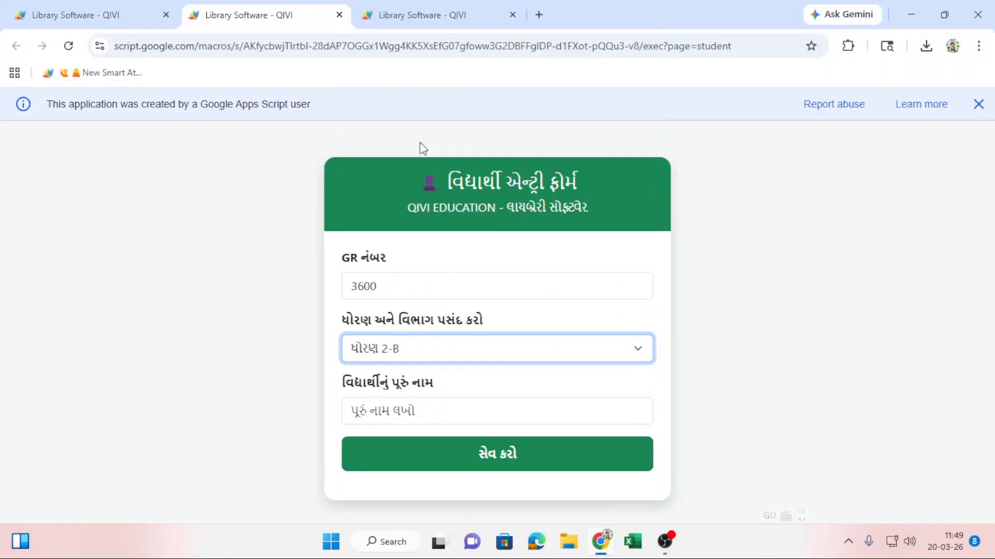
# Type the student's name, save the entry with સેવ કરો, and return to the main page.
pyautogui.click(398, 419)
pyautogui.write('v')
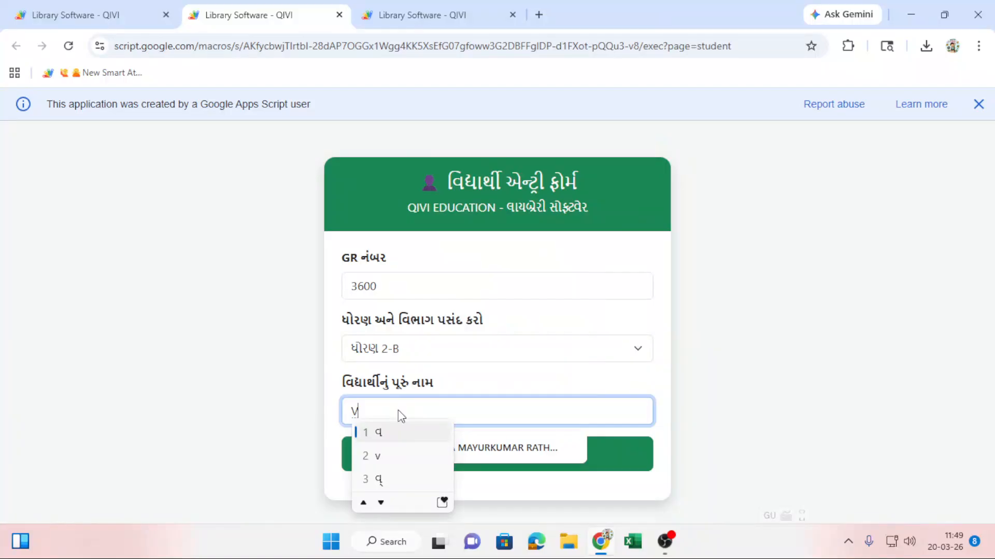
pyautogui.press('BackSpace')
pyautogui.write('xv')
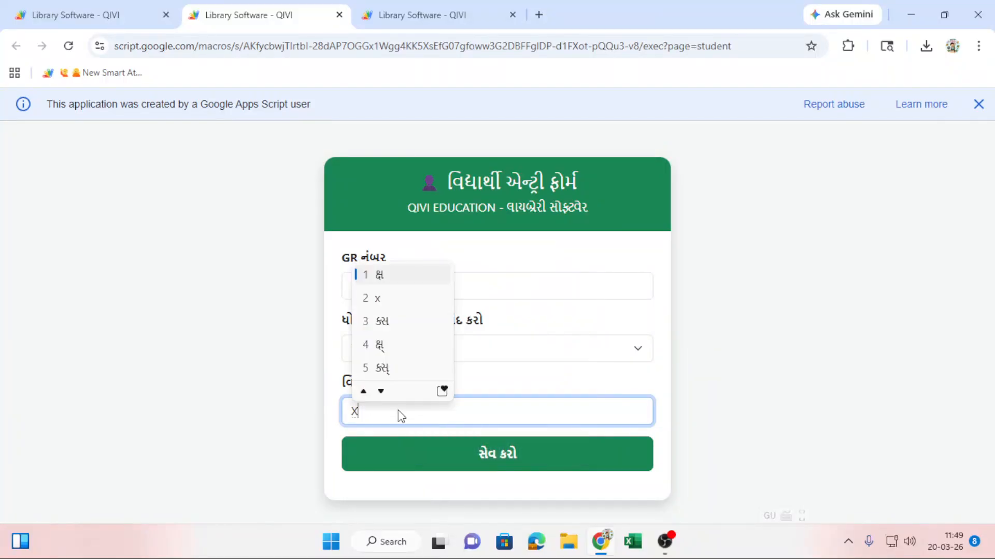
pyautogui.write('y')
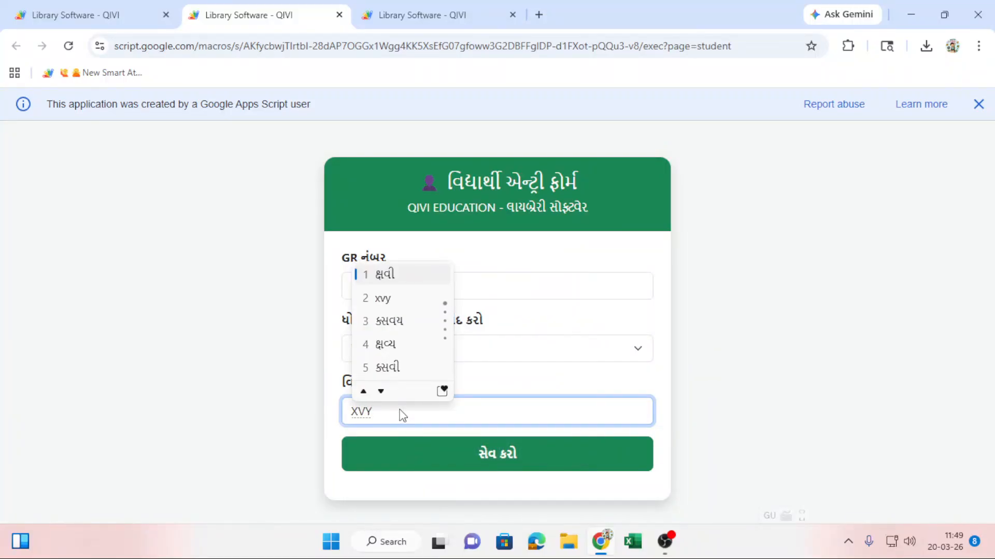
pyautogui.click(397, 308)
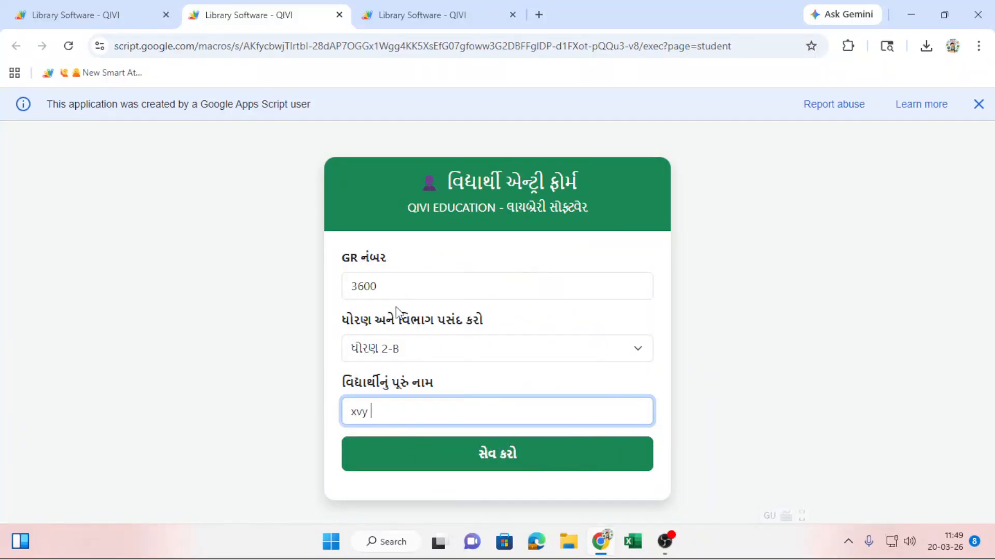
pyautogui.click(470, 455)
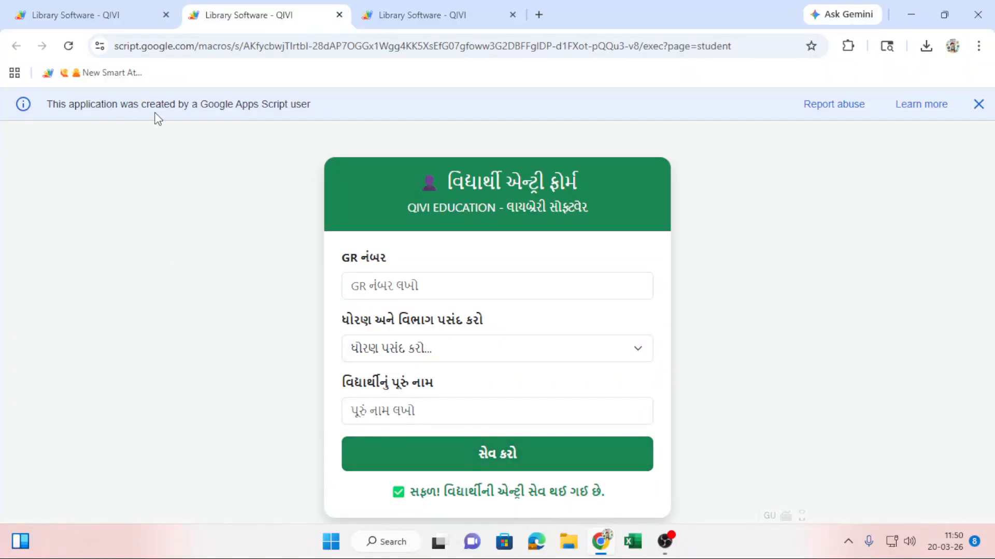
pyautogui.click(91, 16)
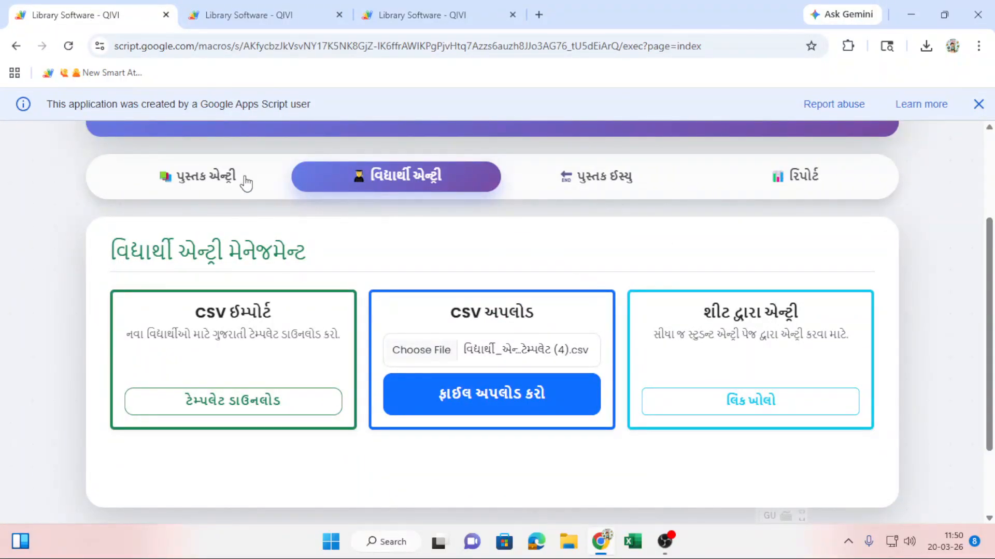
# Go to the પુસ્તક એન્ટ્રી section, then to the પુસ્તક ઇસ્યુ book issue register.
pyautogui.scroll(3, 508, 275)
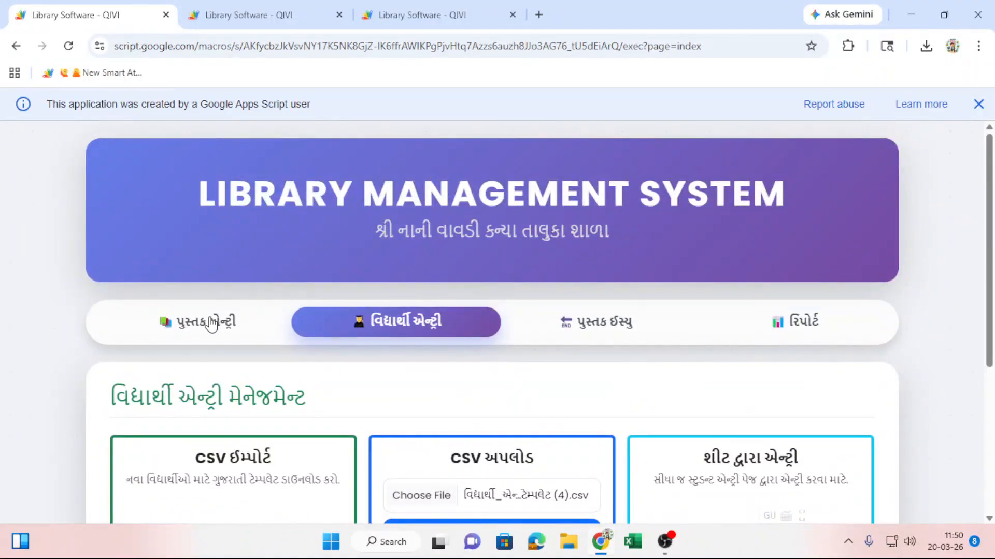
pyautogui.click(343, 326)
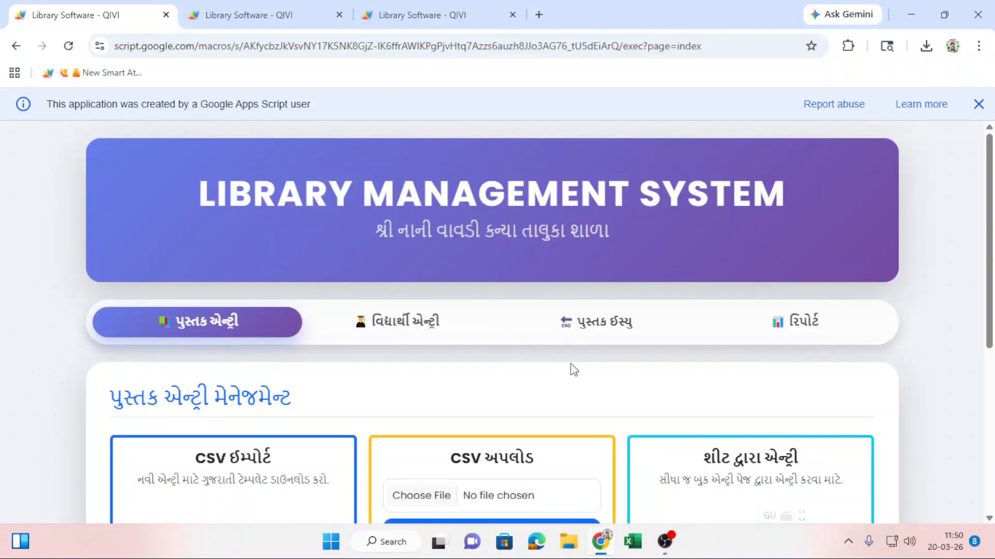
pyautogui.scroll(-1, 572, 366)
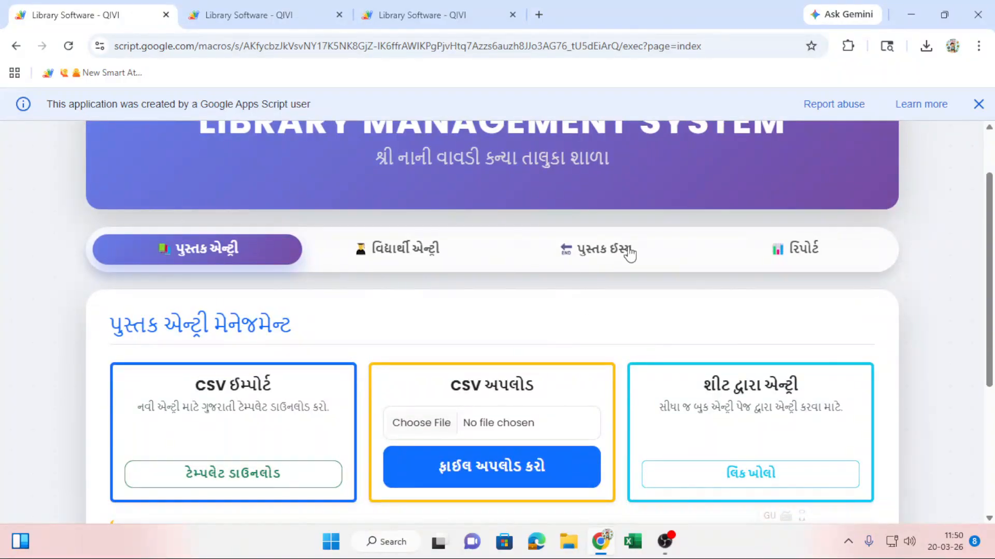
pyautogui.scroll(1, 592, 310)
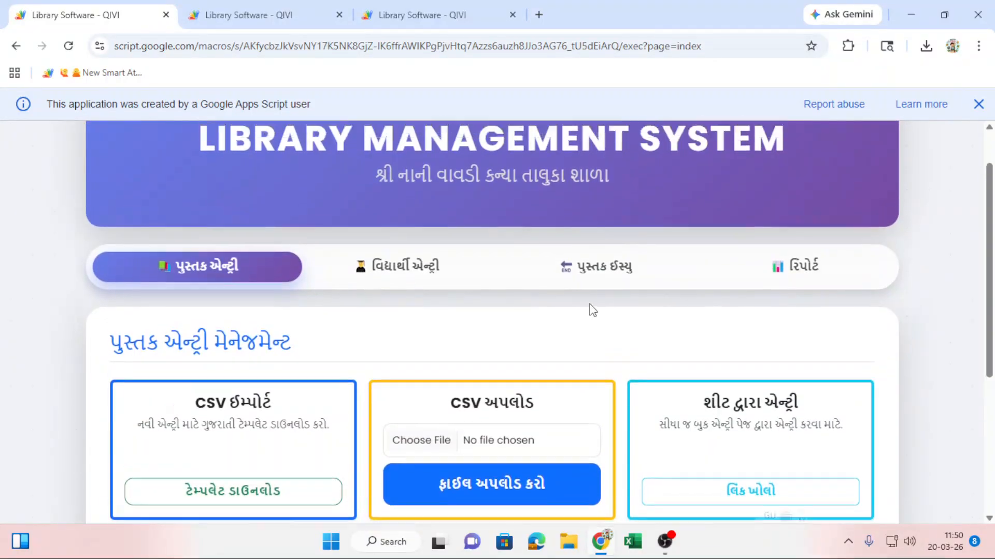
pyautogui.scroll(2, 592, 310)
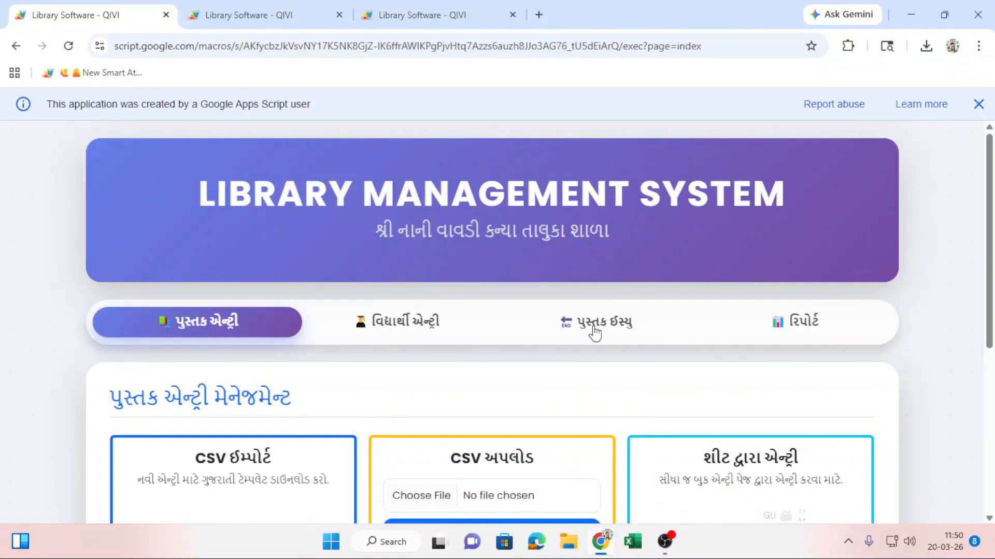
pyautogui.click(595, 332)
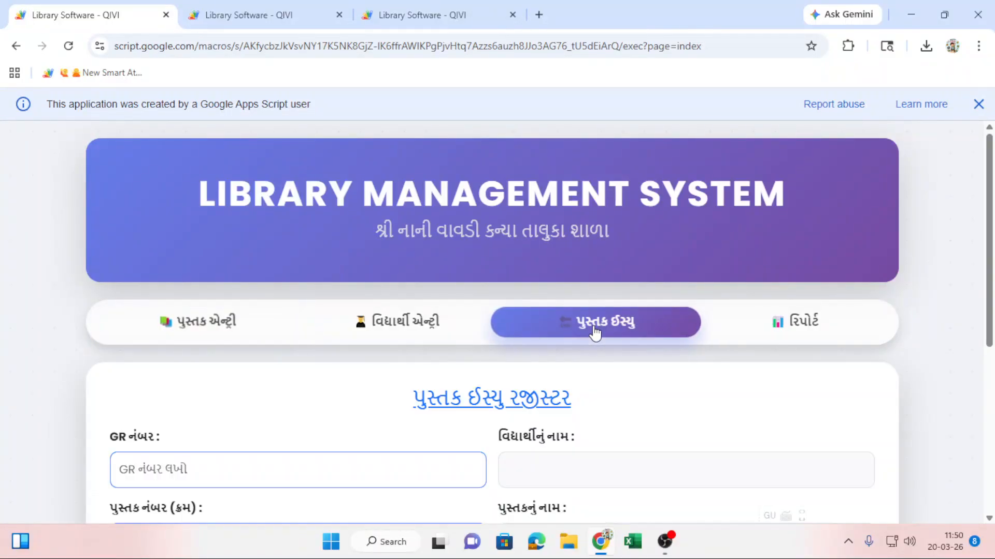
pyautogui.scroll(-1, 425, 292)
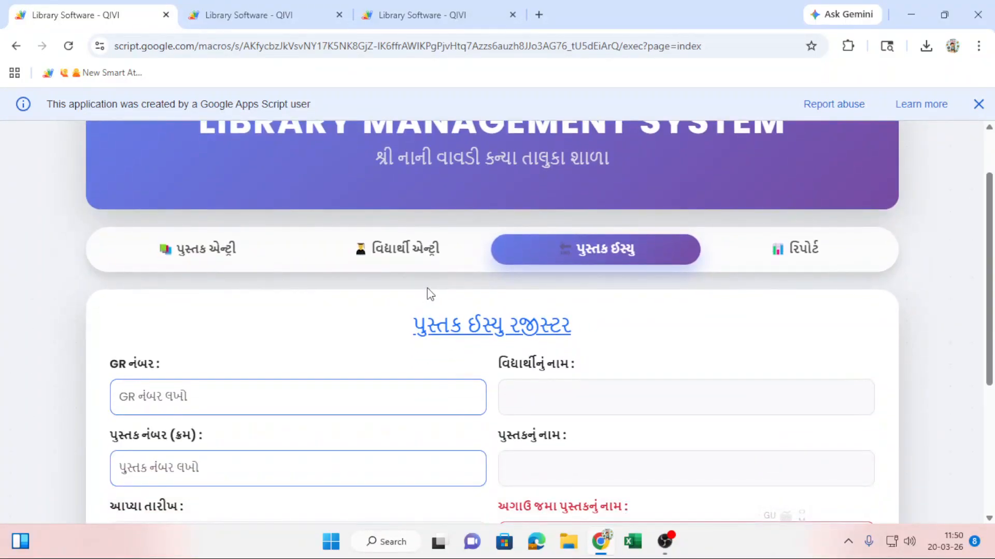
pyautogui.scroll(-1, 427, 289)
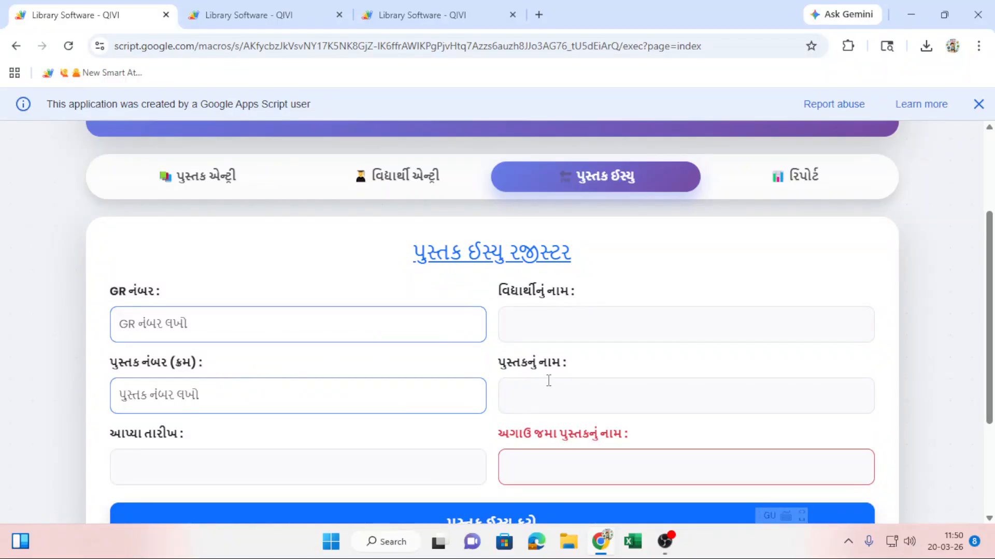
pyautogui.scroll(-3, 548, 380)
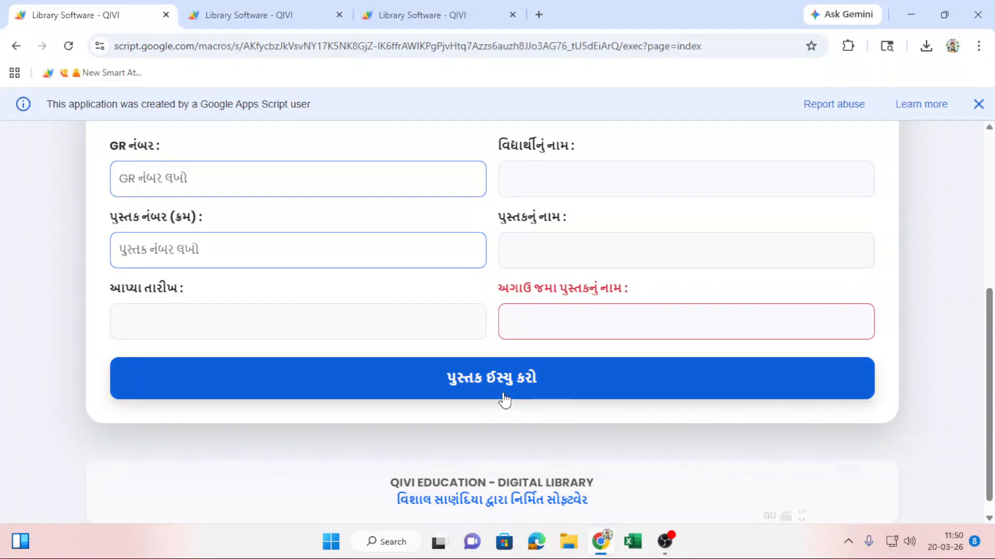
pyautogui.scroll(3, 505, 396)
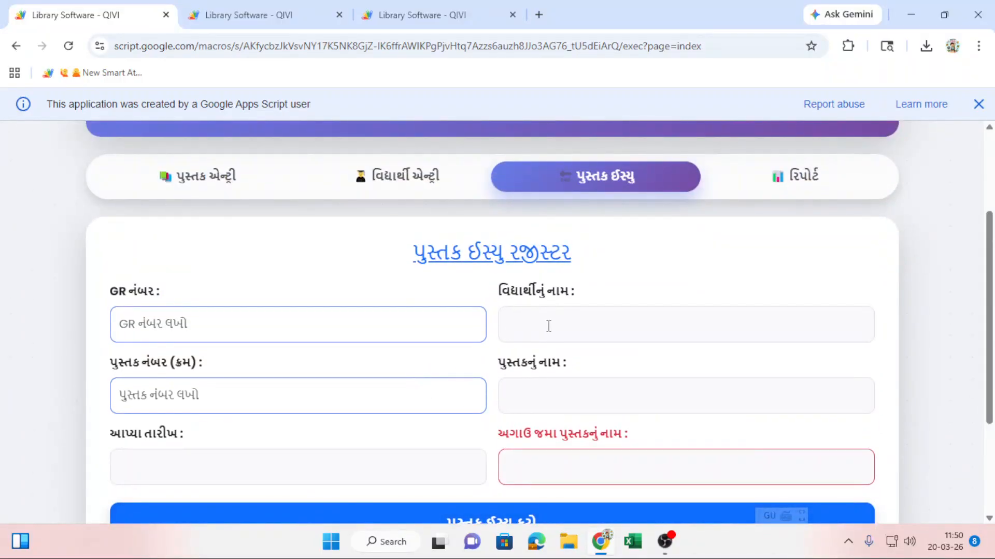
pyautogui.scroll(-2, 545, 320)
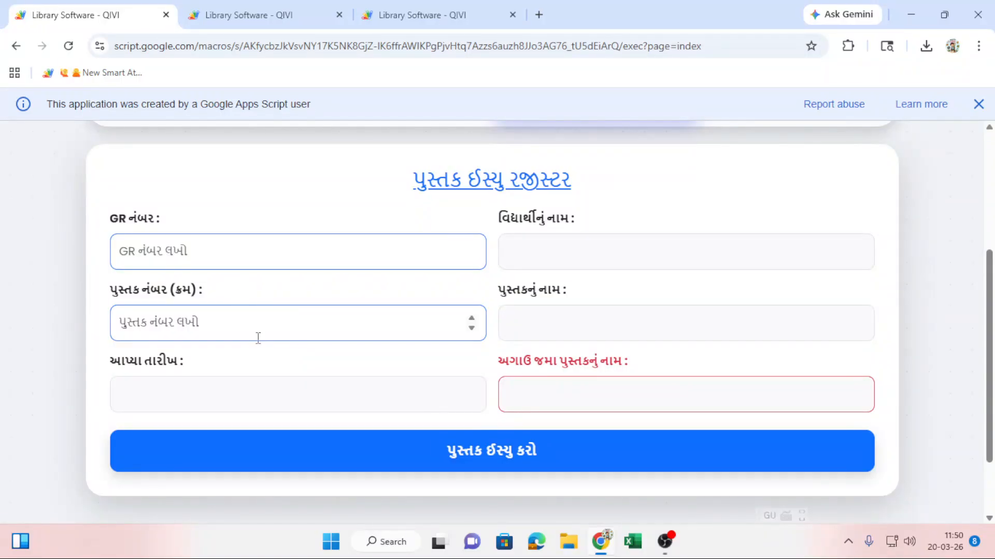
pyautogui.scroll(1, 258, 338)
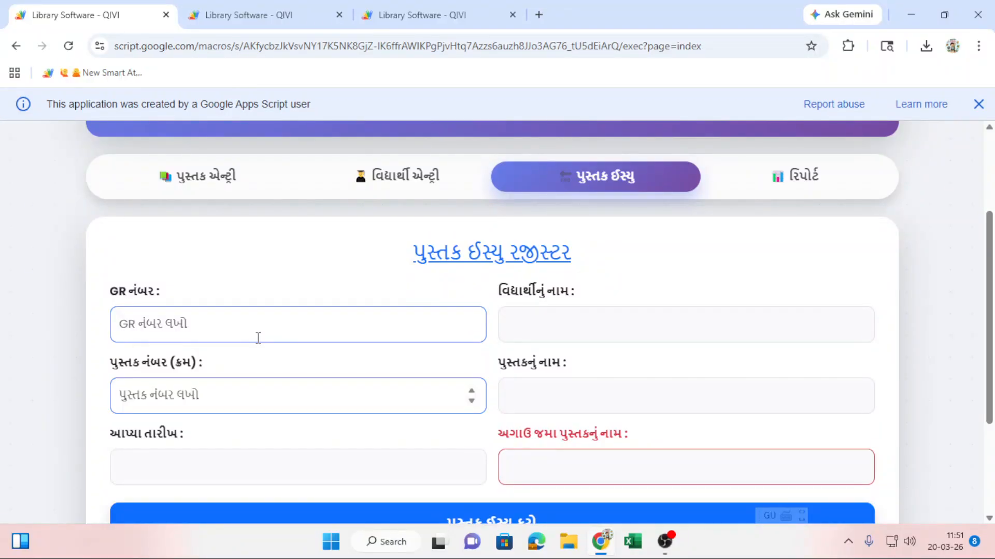
pyautogui.click(258, 337)
# Issue book 4 'કરણ ઘેલો' to GR 1800 and acknowledge the success alert.
pyautogui.click(258, 328)
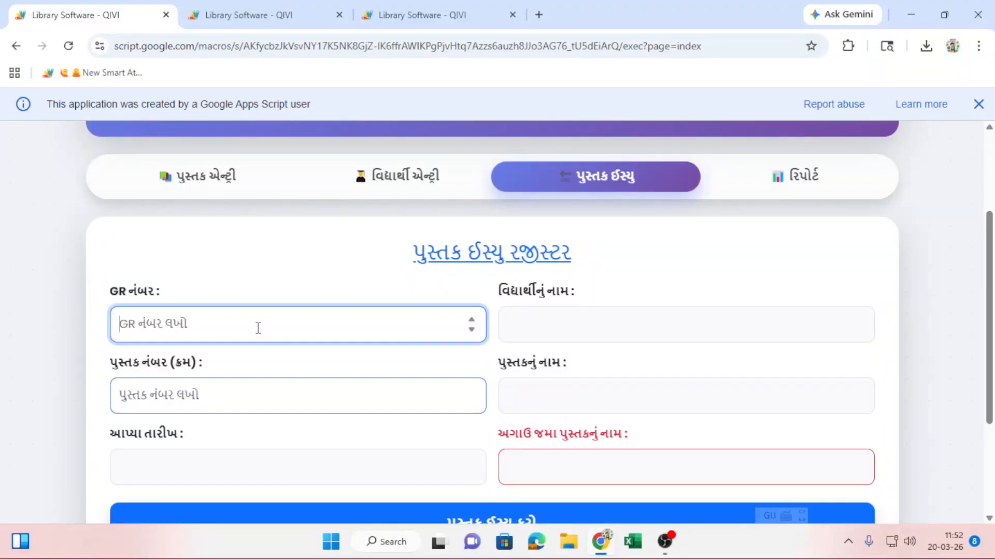
pyautogui.write('1800')
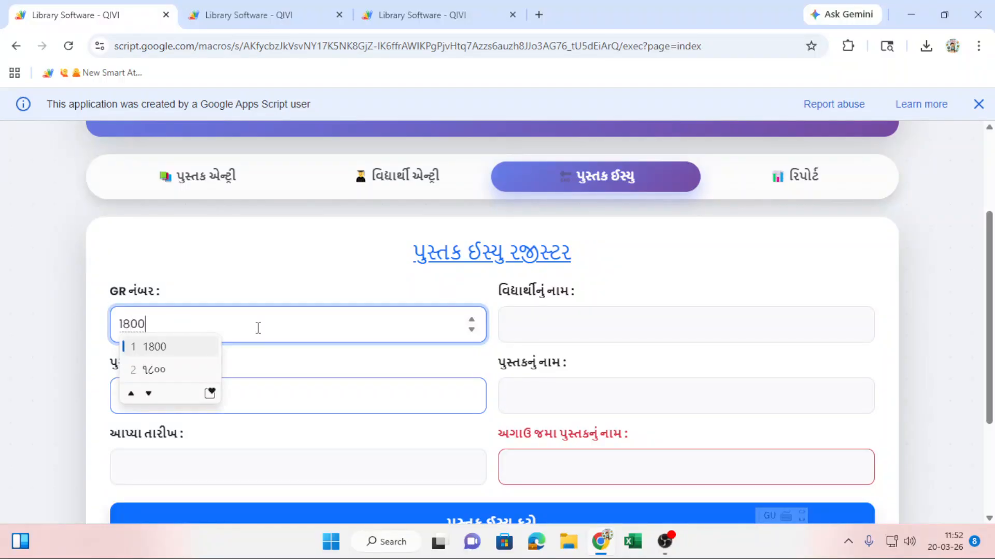
pyautogui.click(277, 279)
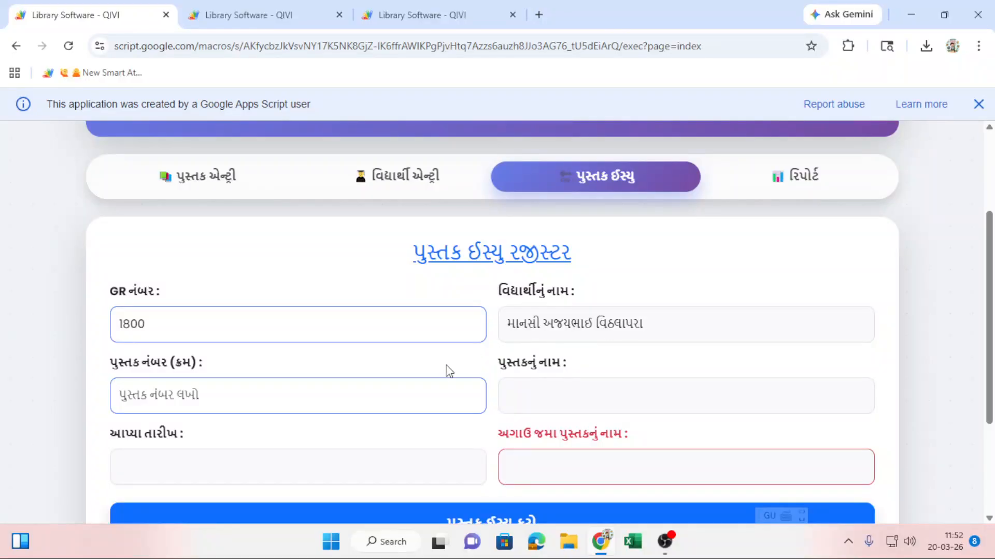
pyautogui.click(344, 389)
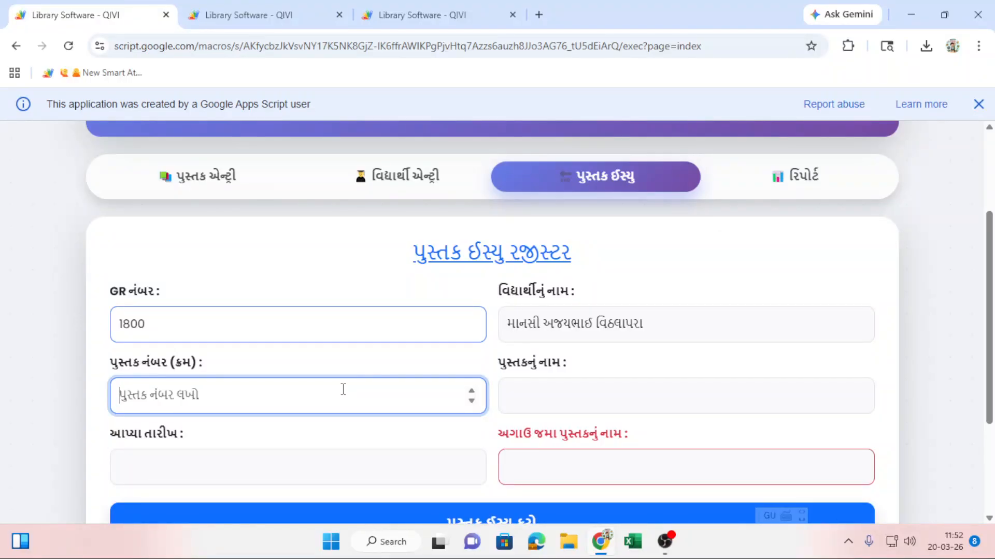
pyautogui.write('4')
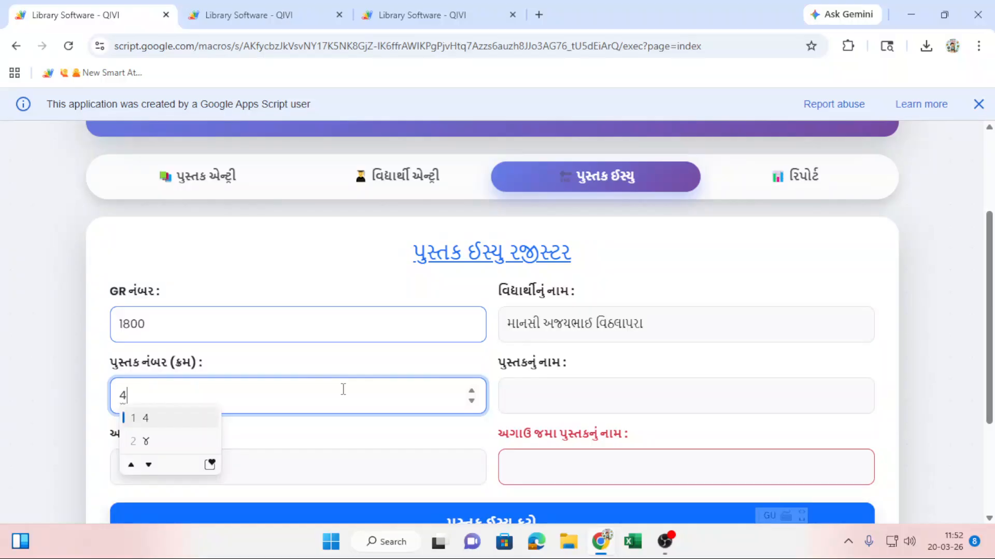
pyautogui.click(361, 444)
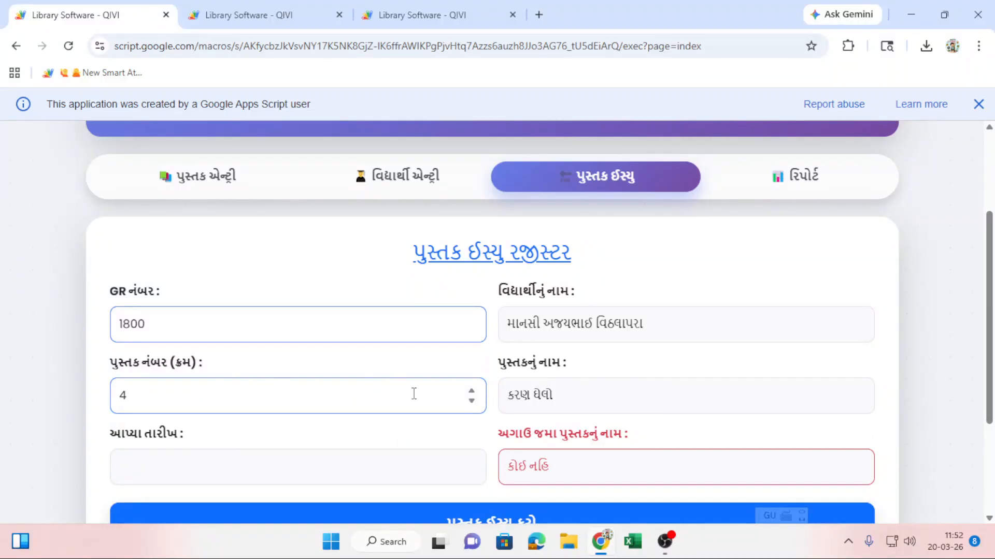
pyautogui.scroll(-1, 424, 377)
pyautogui.scroll(-1, 426, 376)
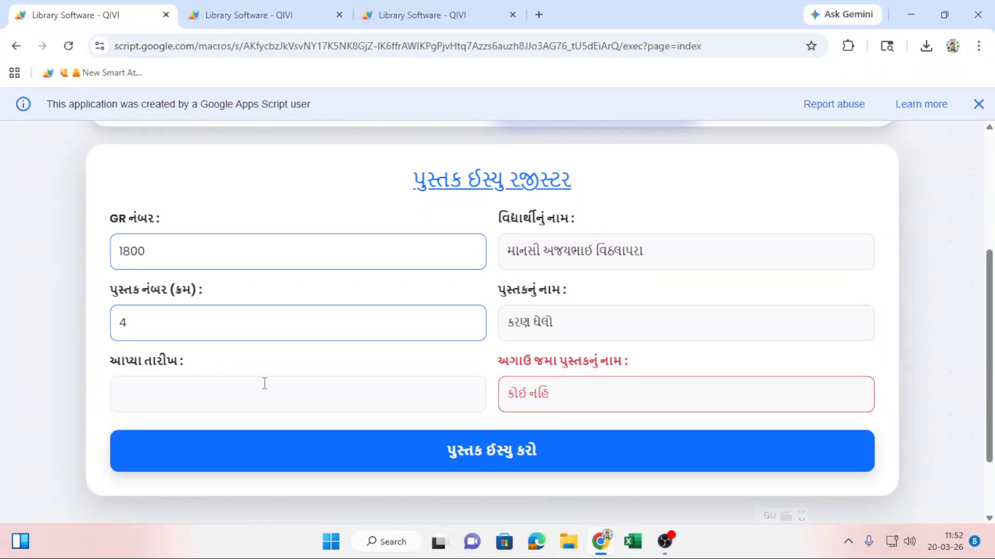
pyautogui.click(416, 462)
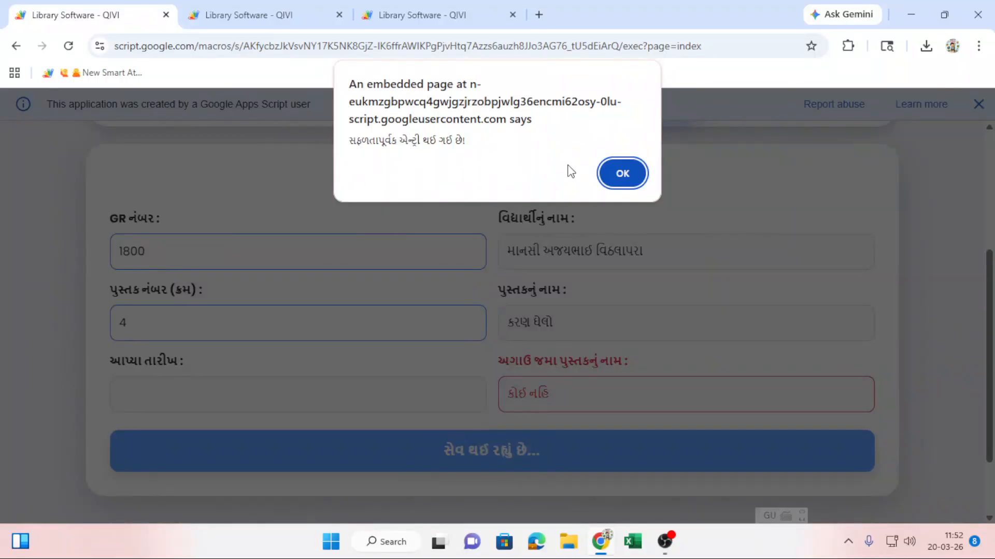
pyautogui.click(621, 174)
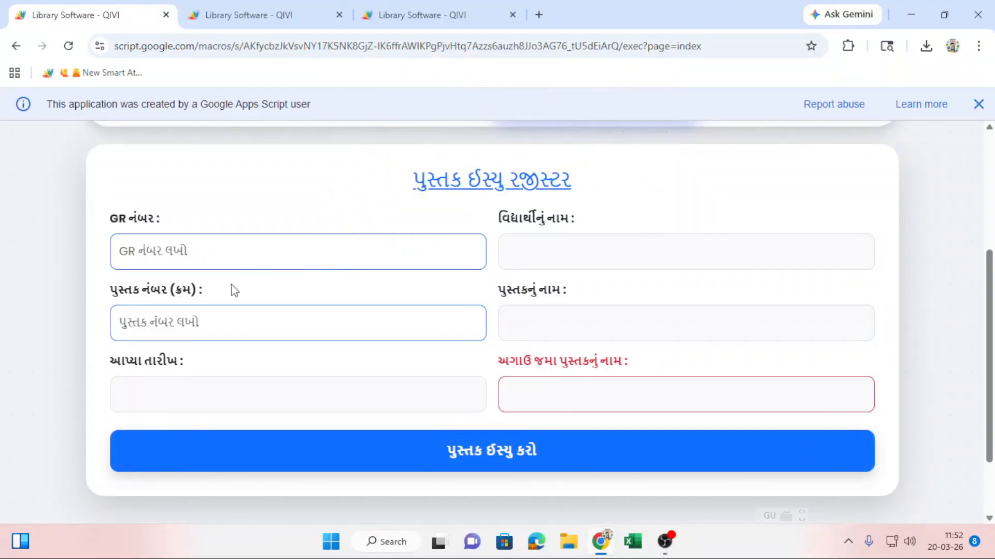
# Issue book 48 'મહાભારતની પાત્રકથાઓ' to GR 1803 and confirm the success message.
pyautogui.click(242, 250)
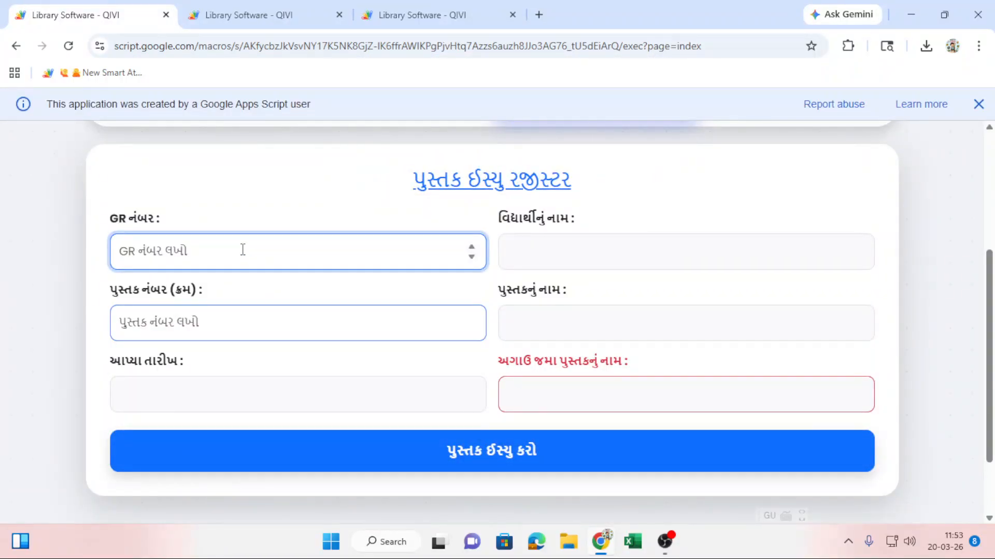
pyautogui.write('1803')
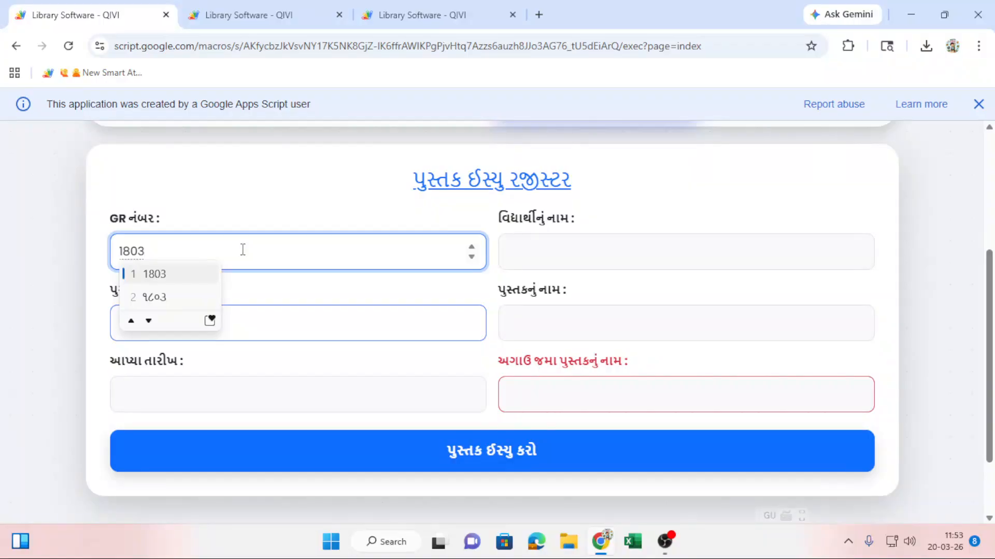
pyautogui.press('Return')
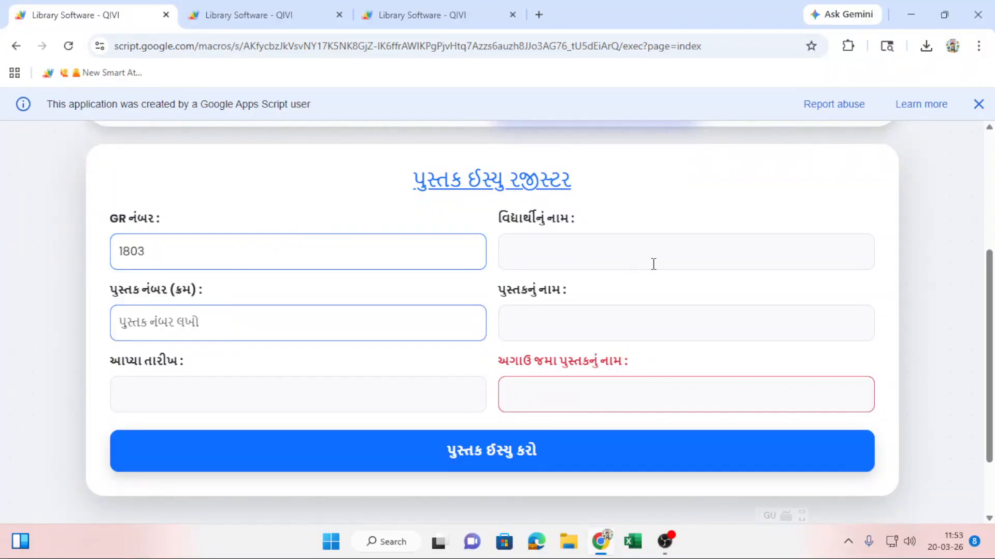
pyautogui.click(333, 327)
pyautogui.write('48')
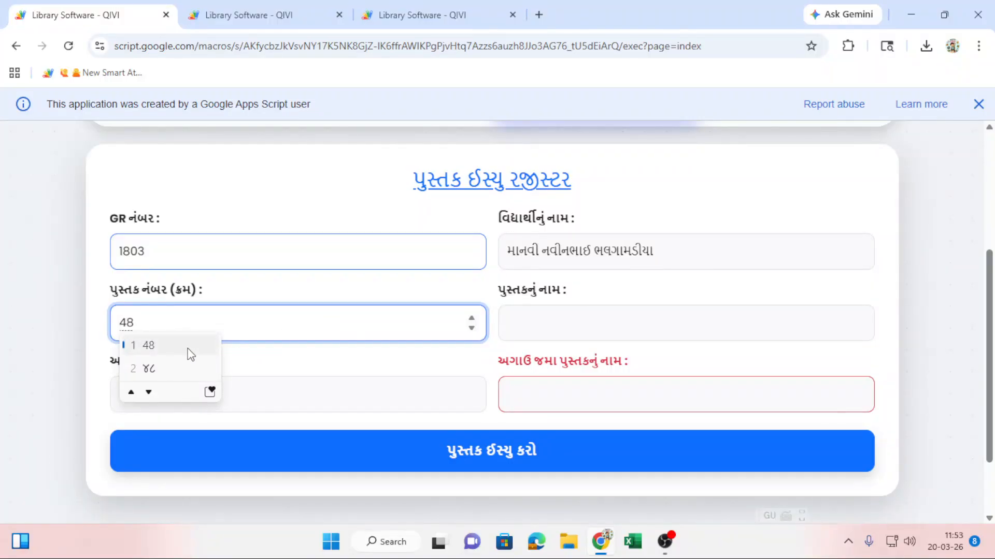
pyautogui.click(191, 348)
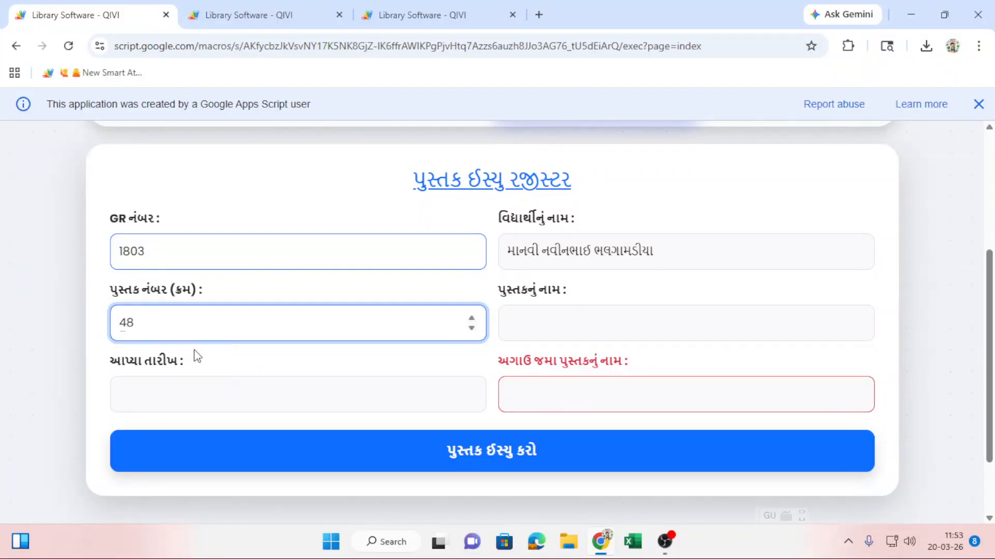
pyautogui.click(366, 378)
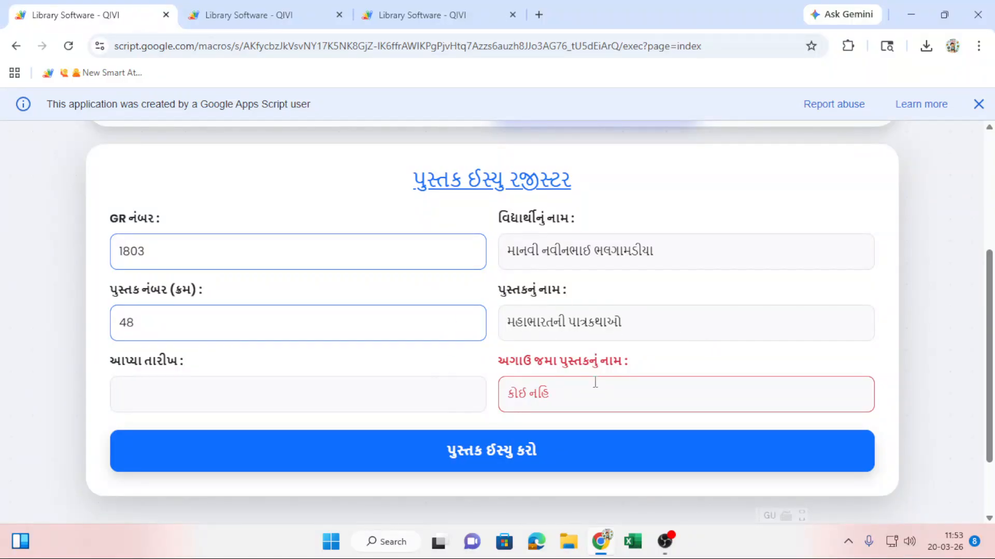
pyautogui.click(553, 460)
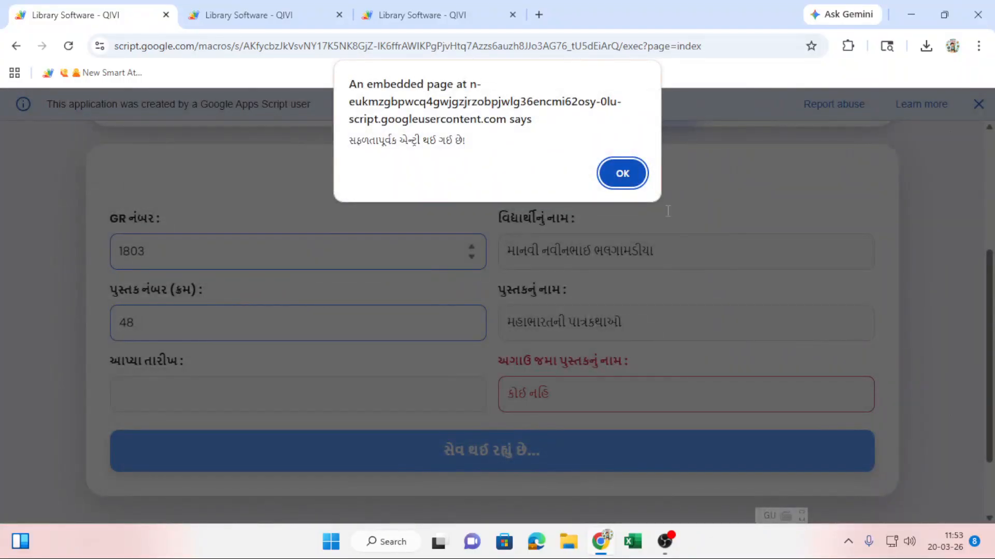
pyautogui.click(623, 171)
pyautogui.click(263, 244)
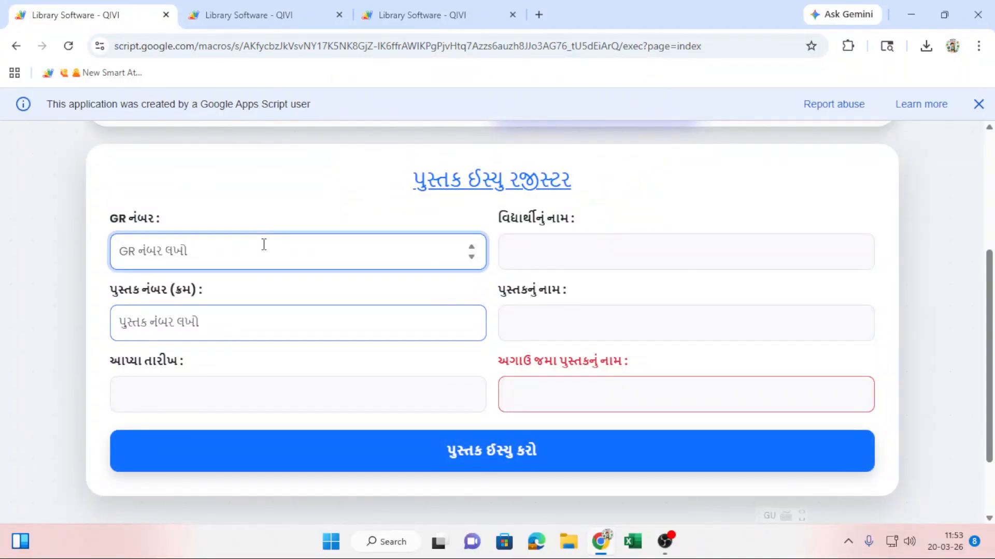
# Issue book 6 to GR 1801 and dismiss the alert so the form resets.
pyautogui.write('1801')
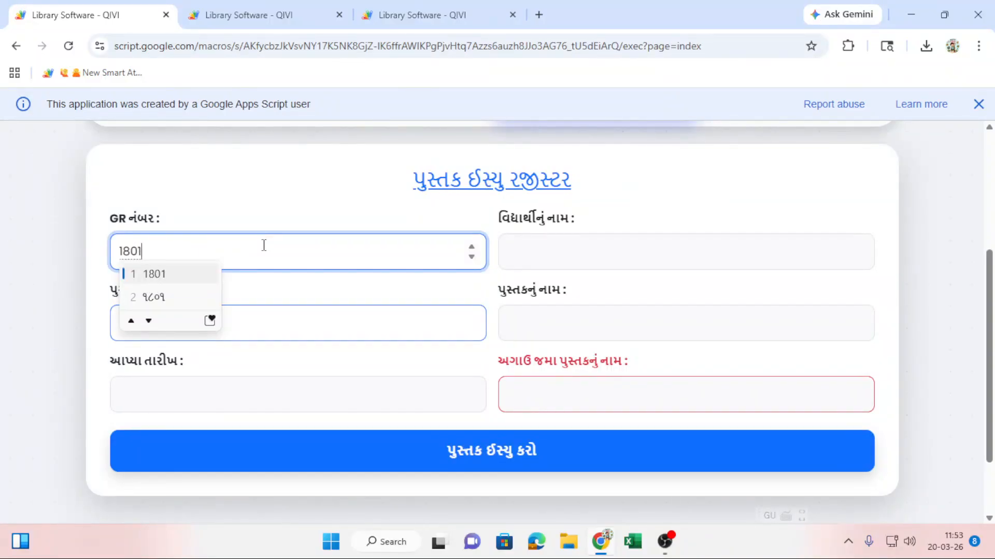
pyautogui.click(349, 206)
pyautogui.click(321, 329)
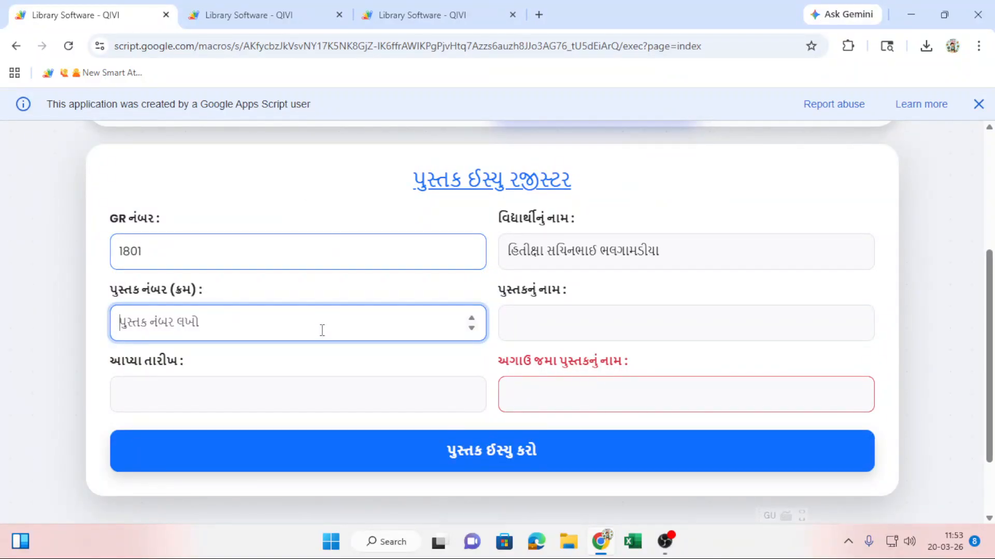
pyautogui.write('6')
pyautogui.click(386, 173)
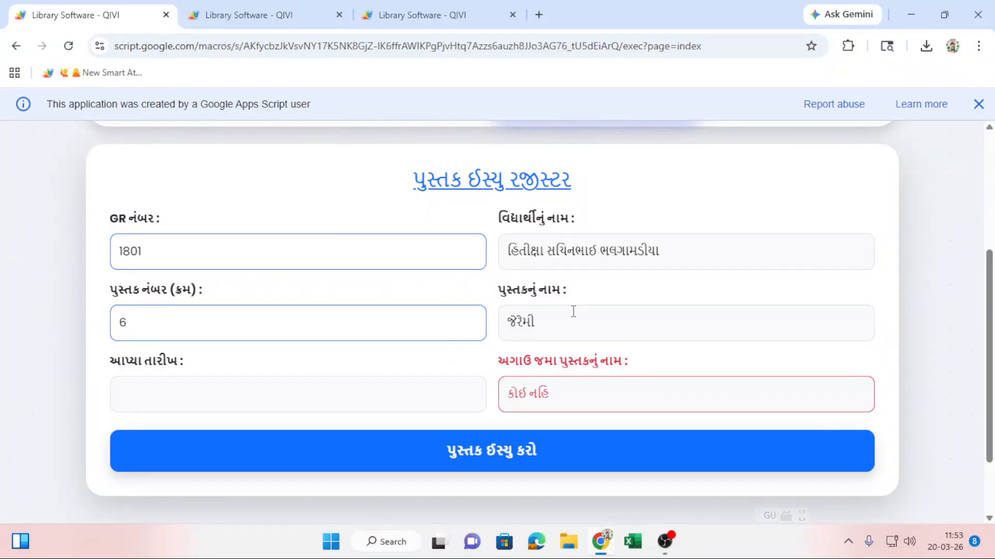
pyautogui.click(465, 450)
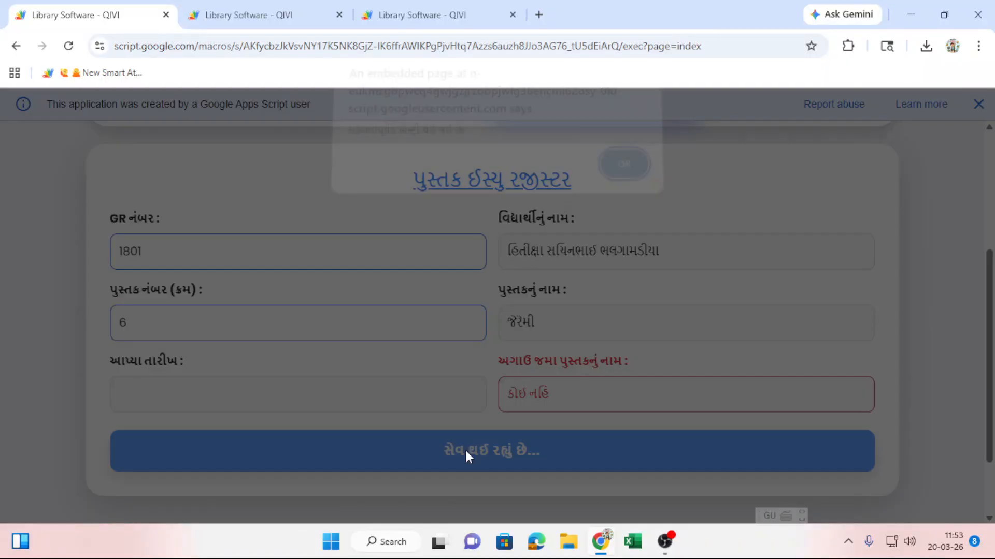
pyautogui.click(607, 174)
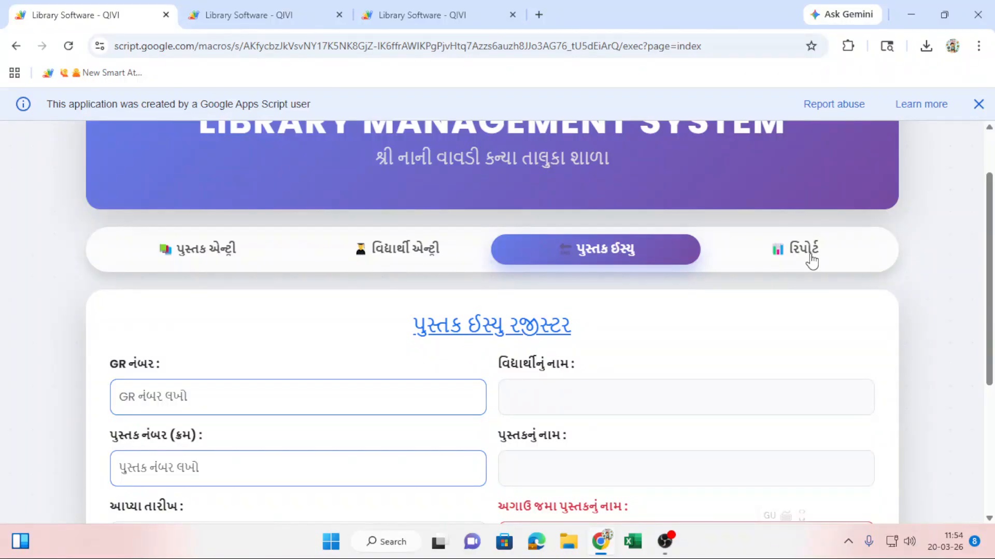
pyautogui.click(811, 261)
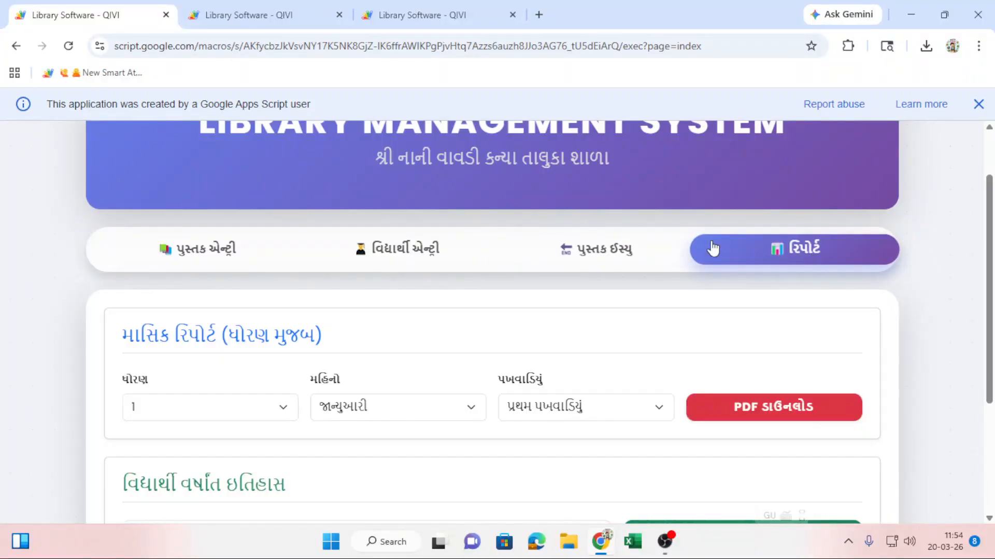
pyautogui.scroll(-3, 332, 354)
pyautogui.scroll(-1, 330, 347)
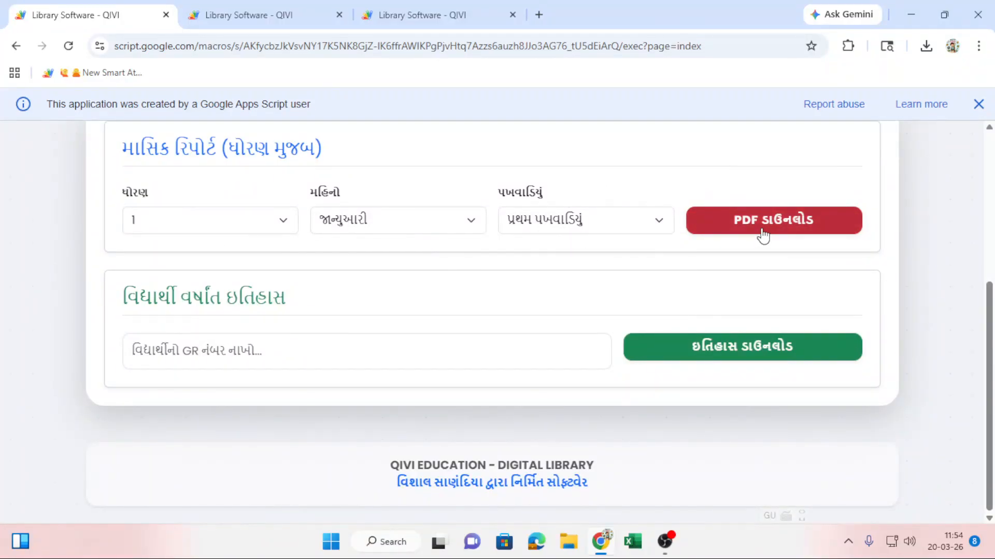
pyautogui.scroll(1, 145, 345)
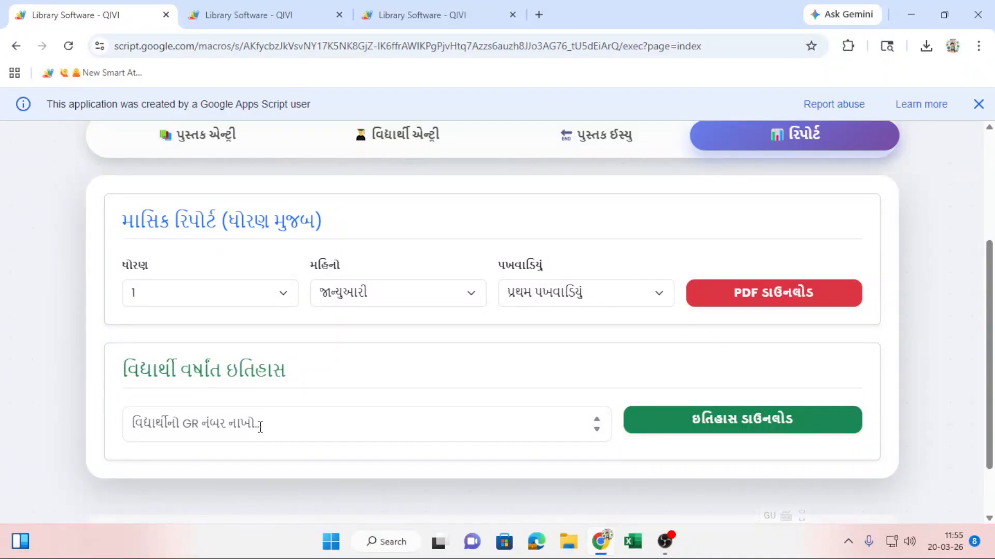
# Download the class 7-A report PDF for માર્ચ, બીજું પખવાડિયું.
pyautogui.click(225, 294)
pyautogui.scroll(-5, 251, 181)
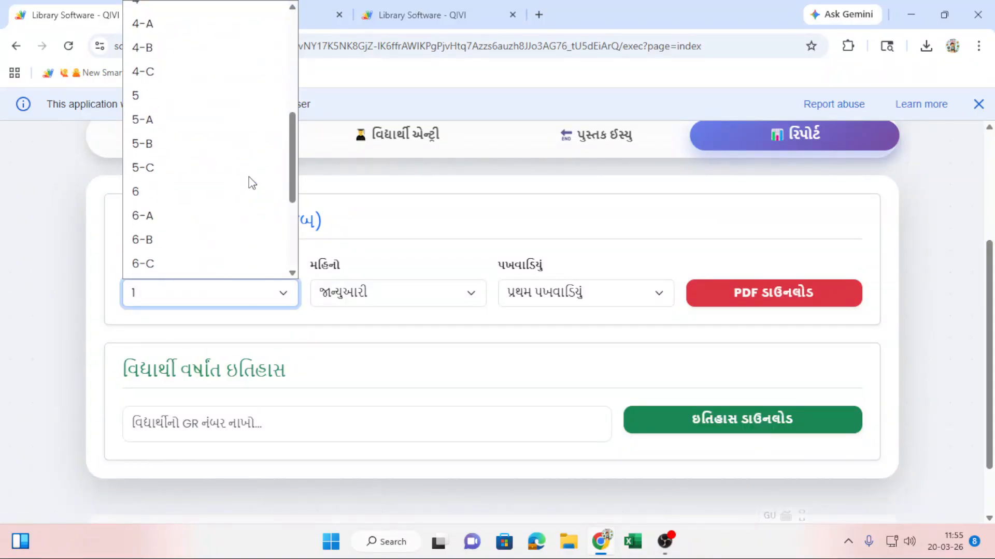
pyautogui.scroll(-3, 251, 182)
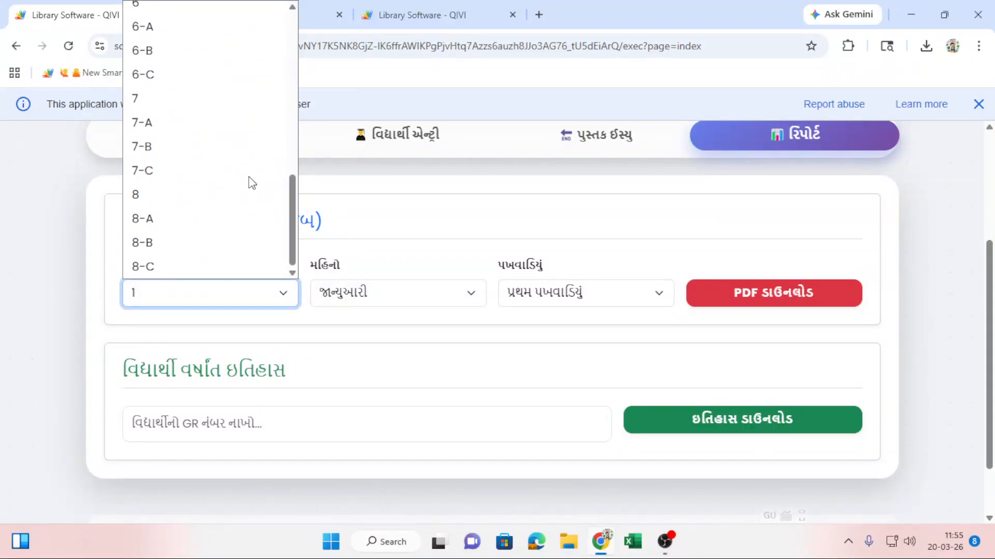
pyautogui.click(182, 123)
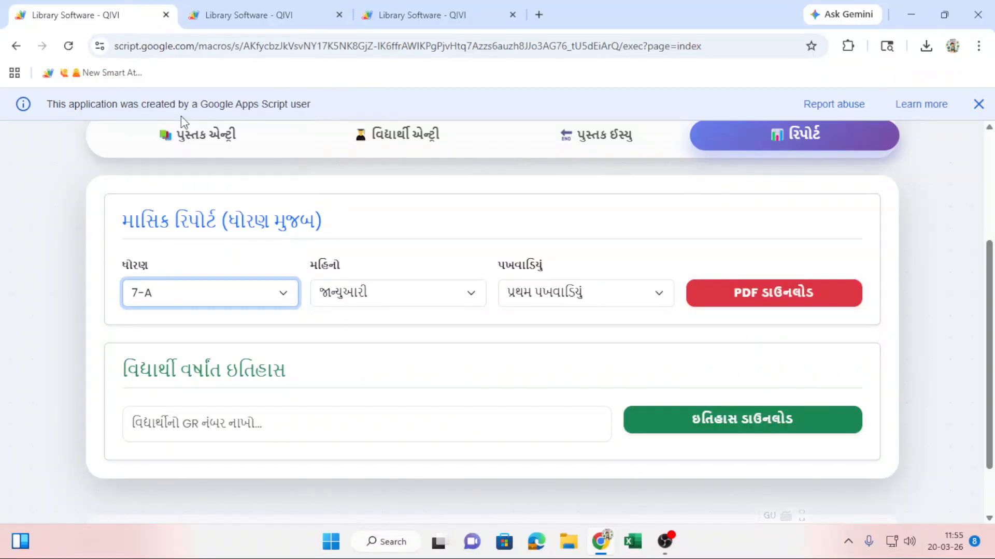
pyautogui.click(374, 299)
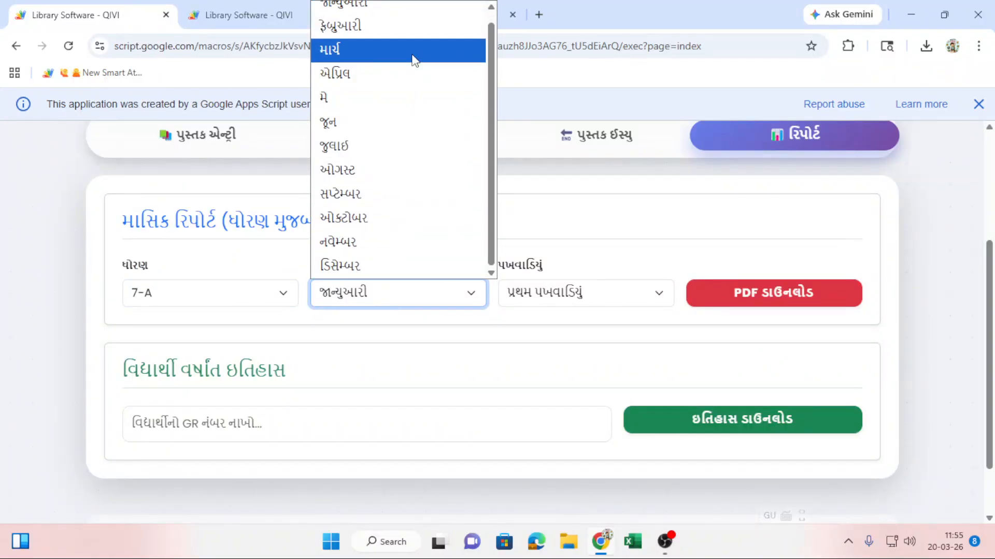
pyautogui.click(412, 50)
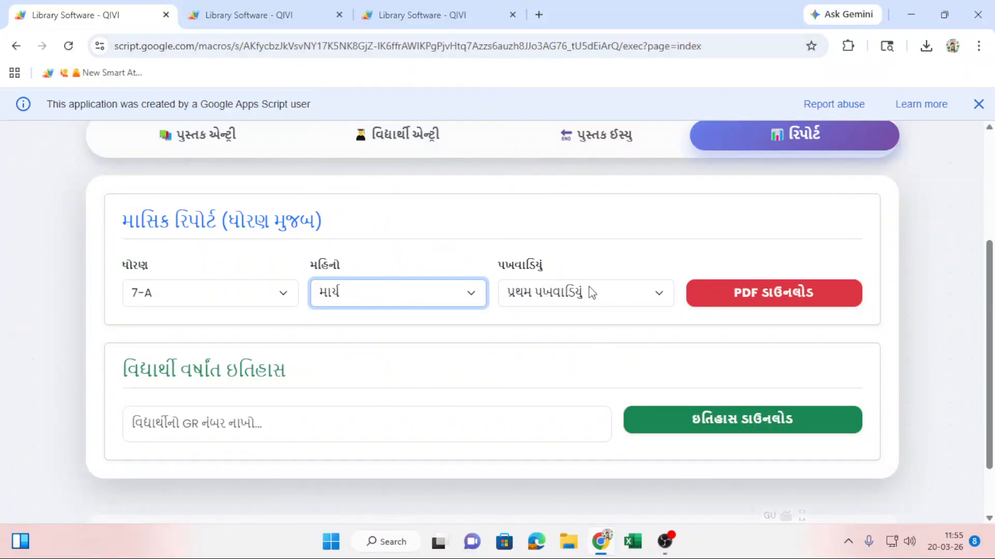
pyautogui.click(581, 299)
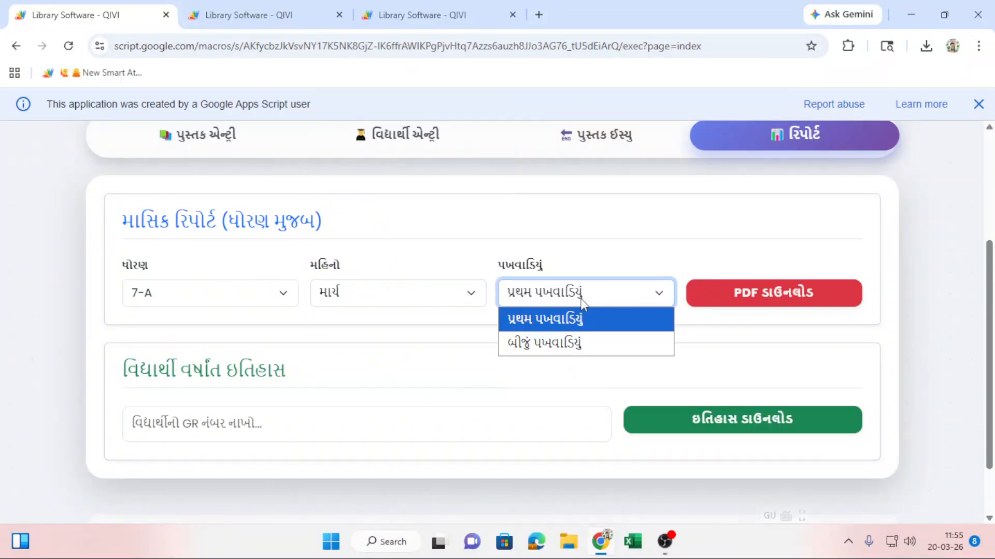
pyautogui.click(573, 346)
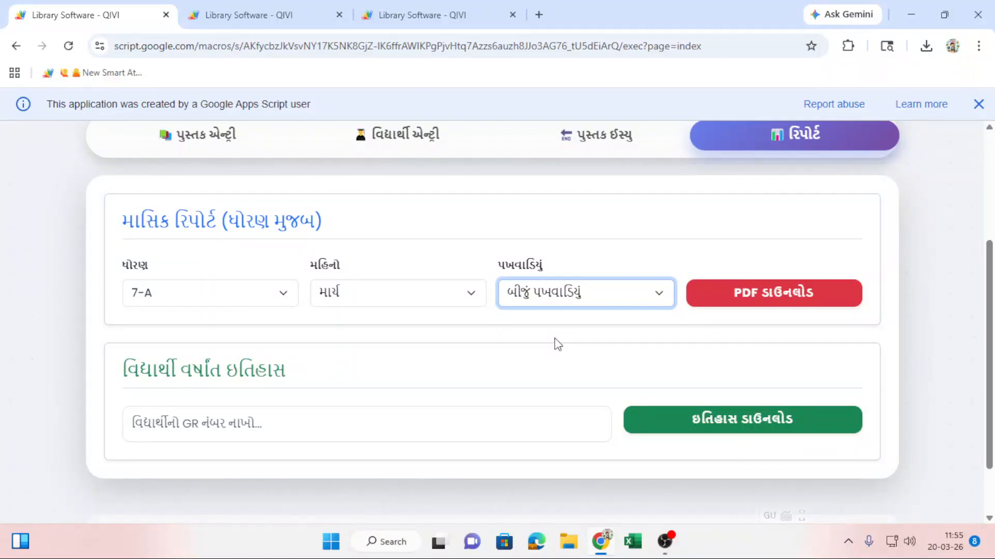
pyautogui.click(793, 298)
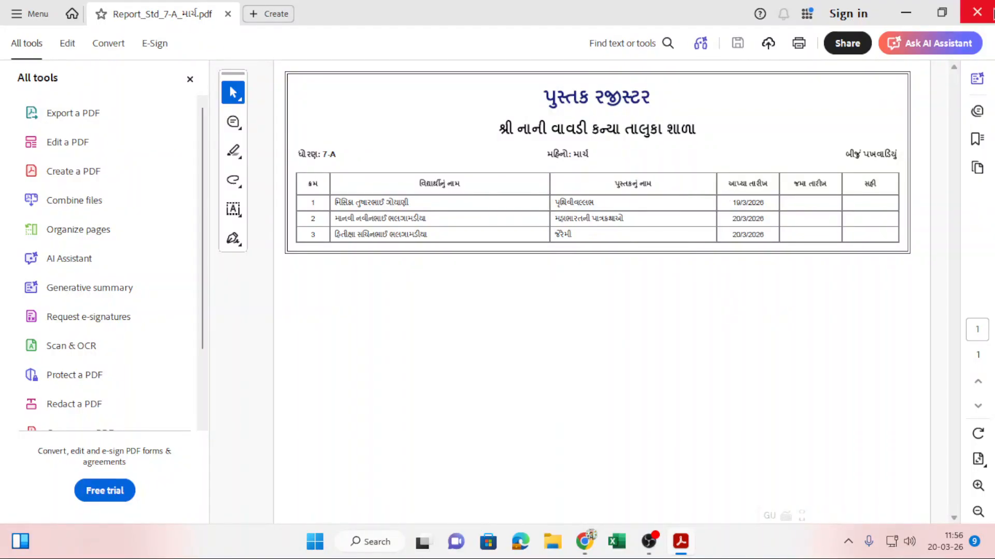
# Close Acrobat, switch the report class to 7-B, then download and view Report_Std_7-B_માર્ચ.pdf.
pyautogui.click(987, 11)
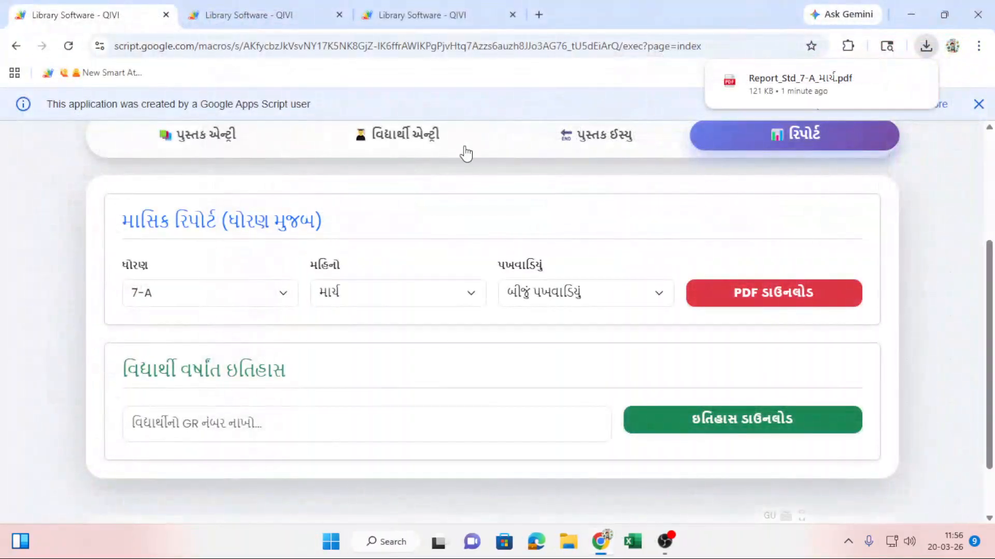
pyautogui.click(204, 282)
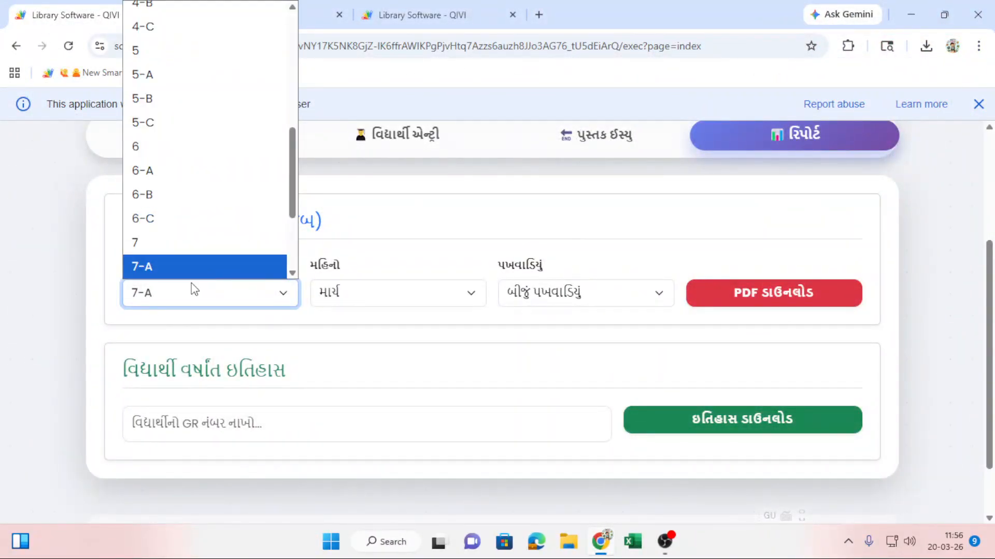
pyautogui.scroll(-2, 193, 285)
pyautogui.click(212, 222)
pyautogui.scroll(-3, 202, 425)
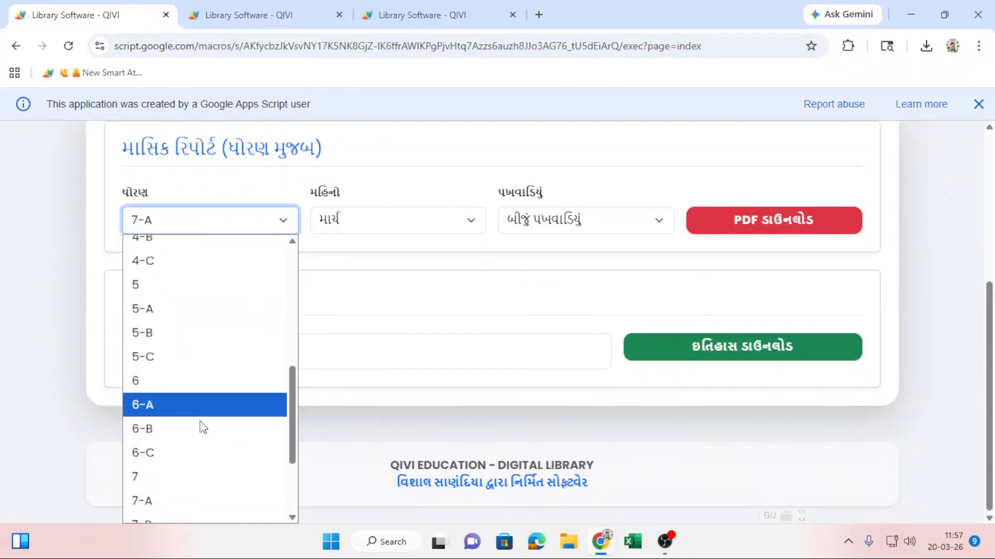
pyautogui.click(196, 391)
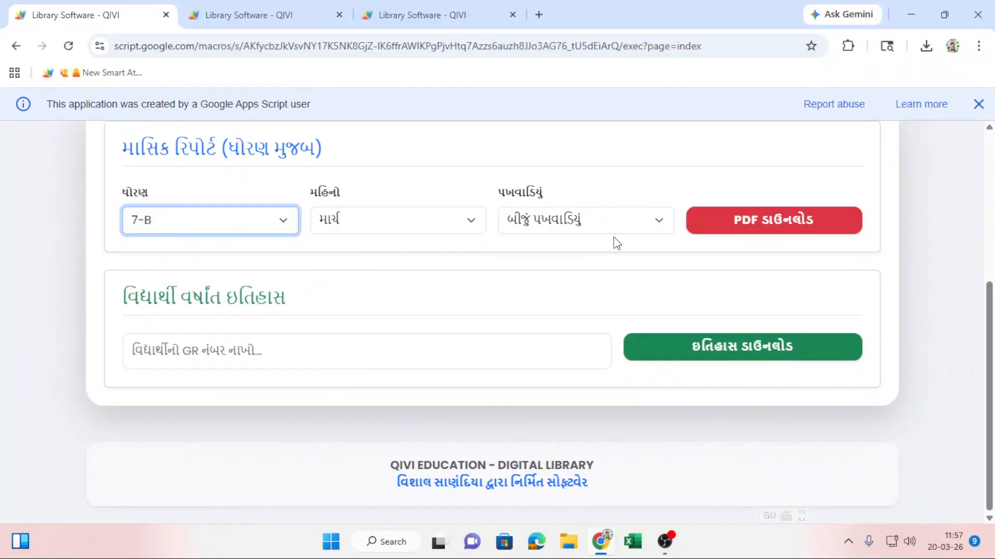
pyautogui.click(751, 227)
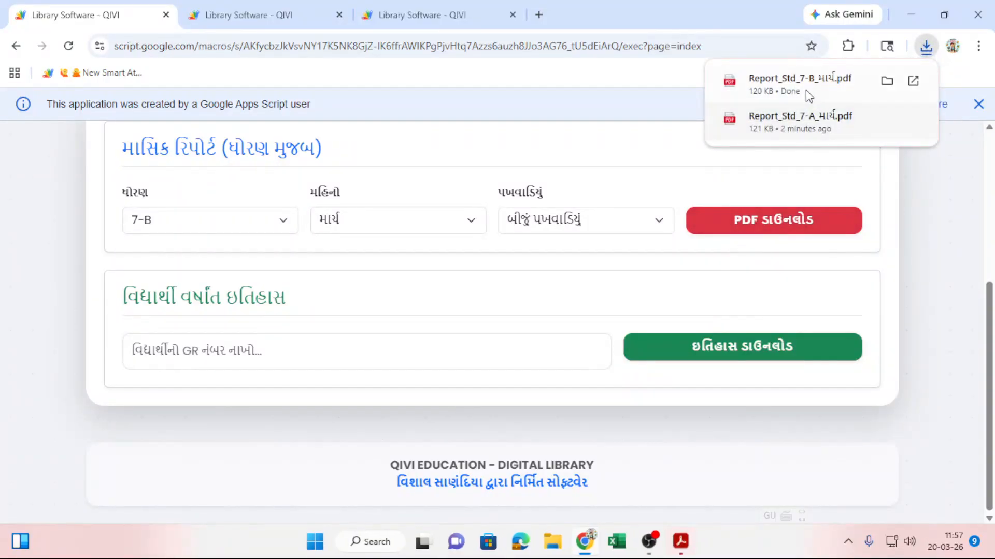
pyautogui.click(806, 88)
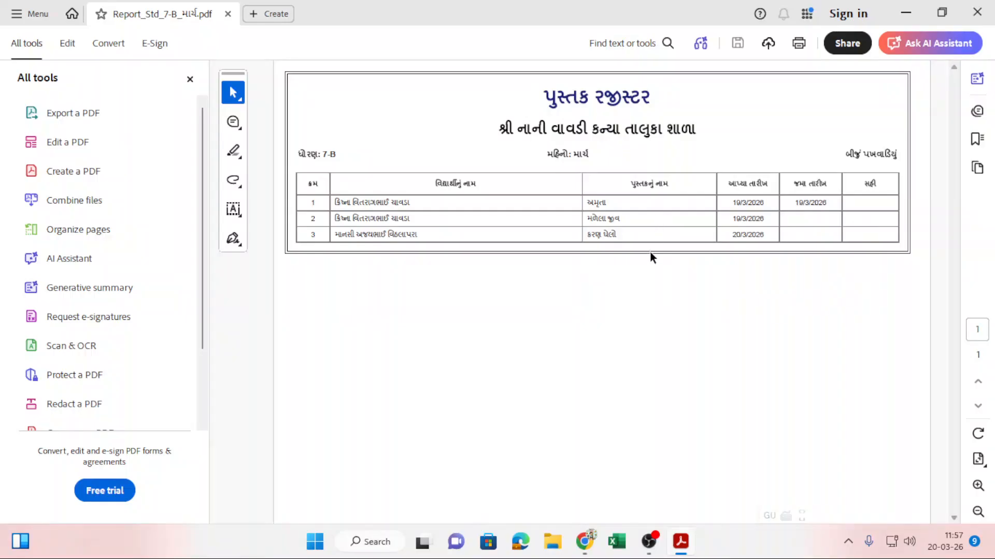
pyautogui.click(986, 18)
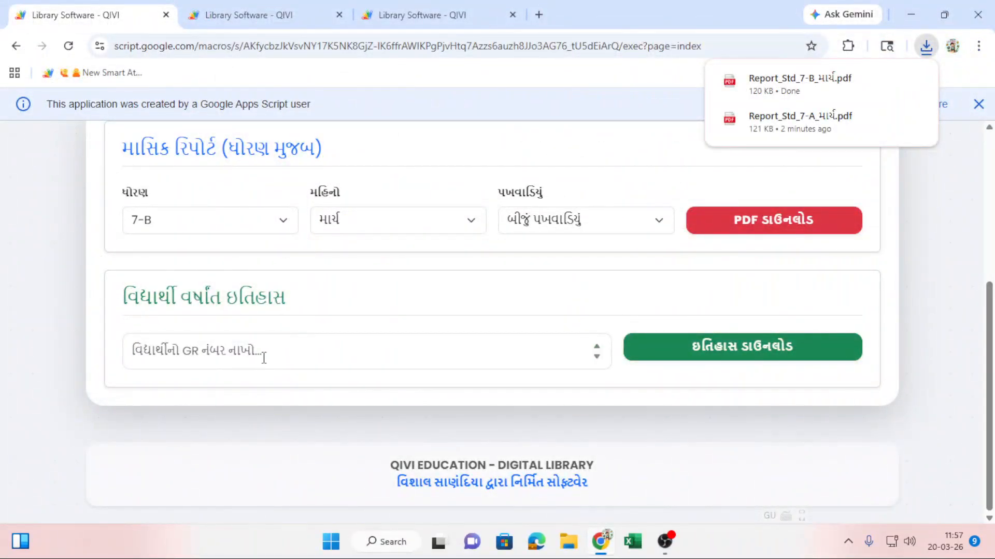
pyautogui.click(263, 356)
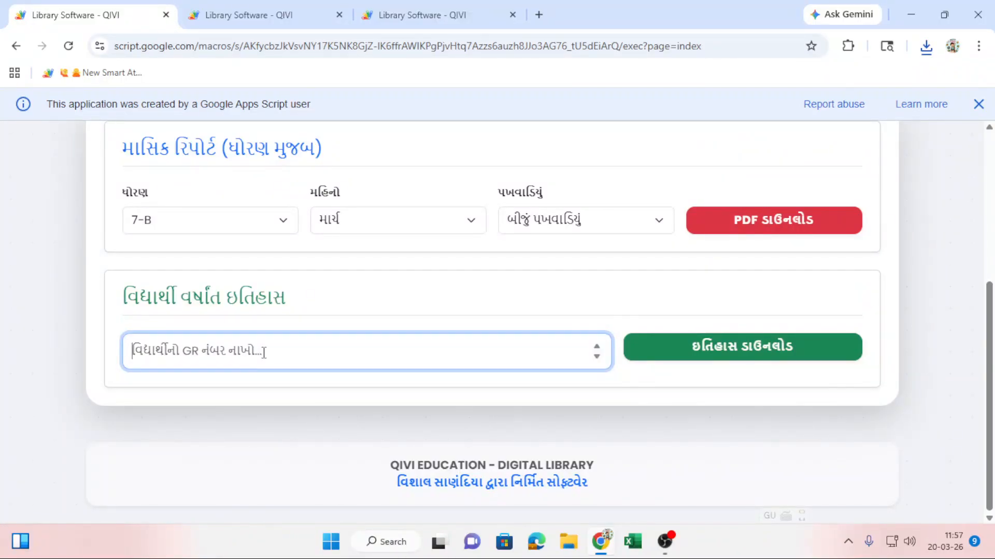
pyautogui.write('18')
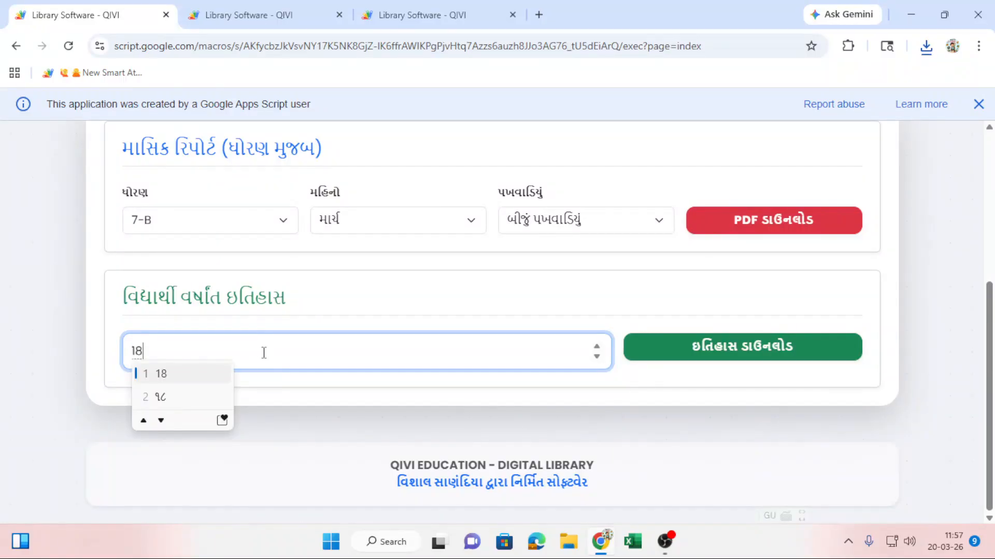
pyautogui.write('3')
pyautogui.press('BackSpace')
pyautogui.write('03')
pyautogui.click(276, 446)
pyautogui.click(843, 360)
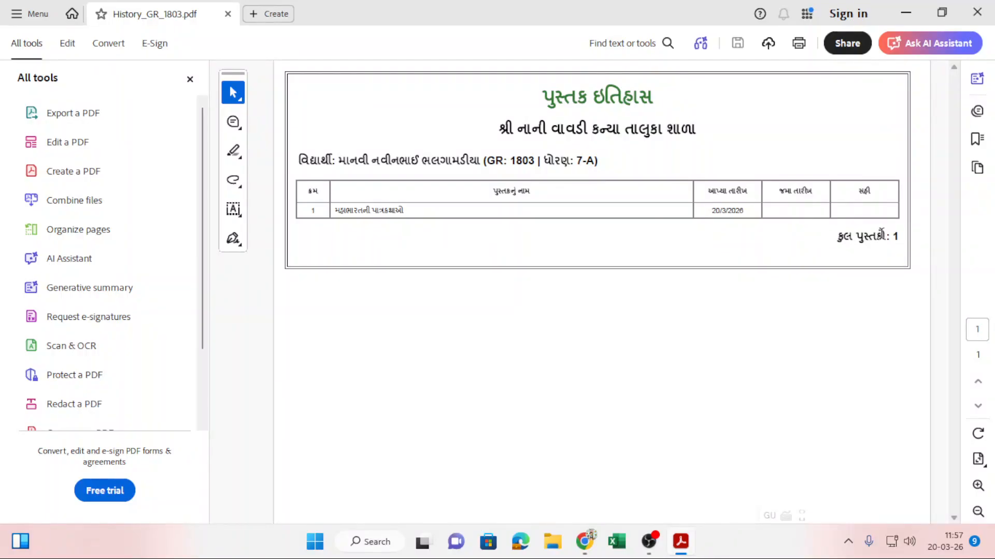
# Close the history PDF and return to the પુસ્તક ઇસ્યુ form.
pyautogui.click(977, 12)
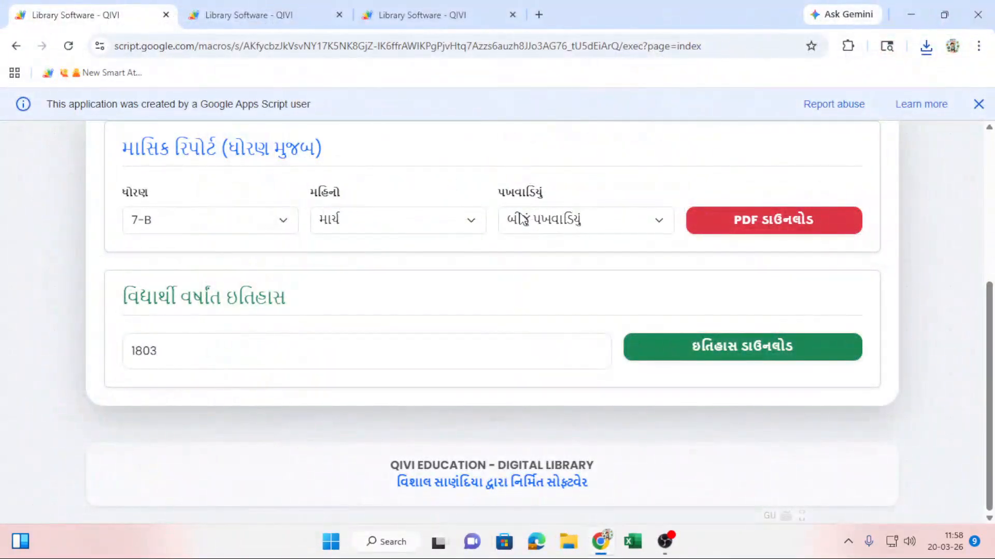
pyautogui.scroll(4, 337, 298)
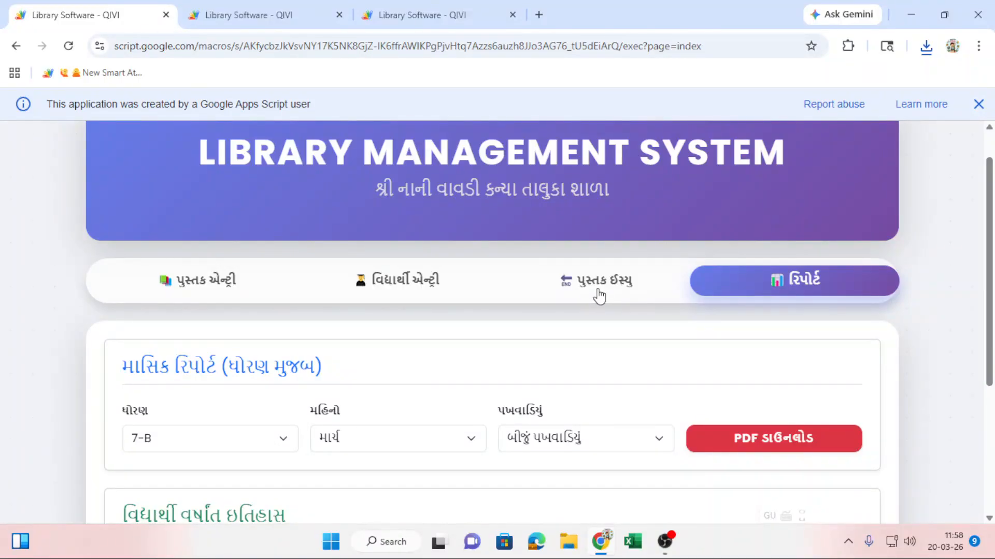
pyautogui.click(599, 296)
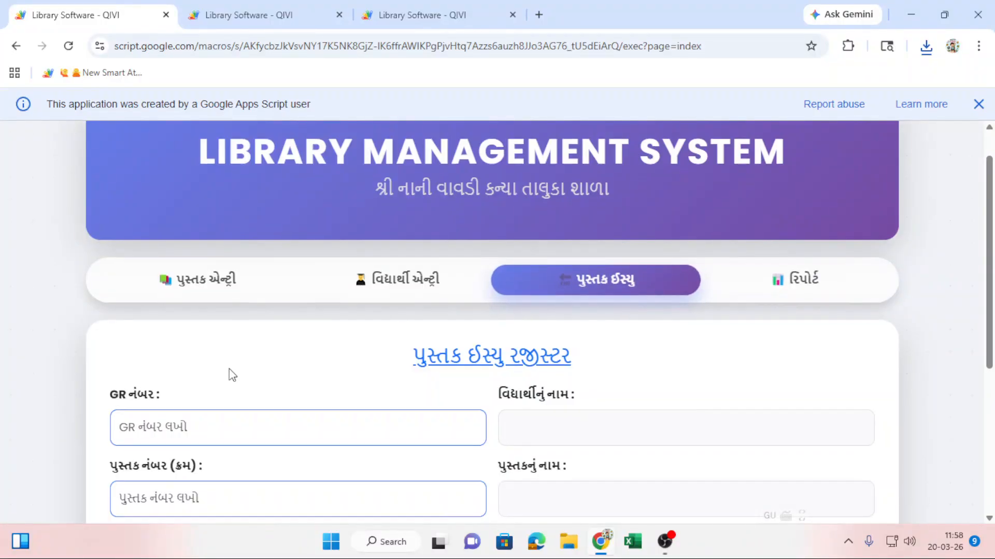
pyautogui.scroll(-3, 229, 373)
# Issue book 15 'તુલસી ક્યારો' to GR 1800 and dismiss the success alert.
pyautogui.click(226, 282)
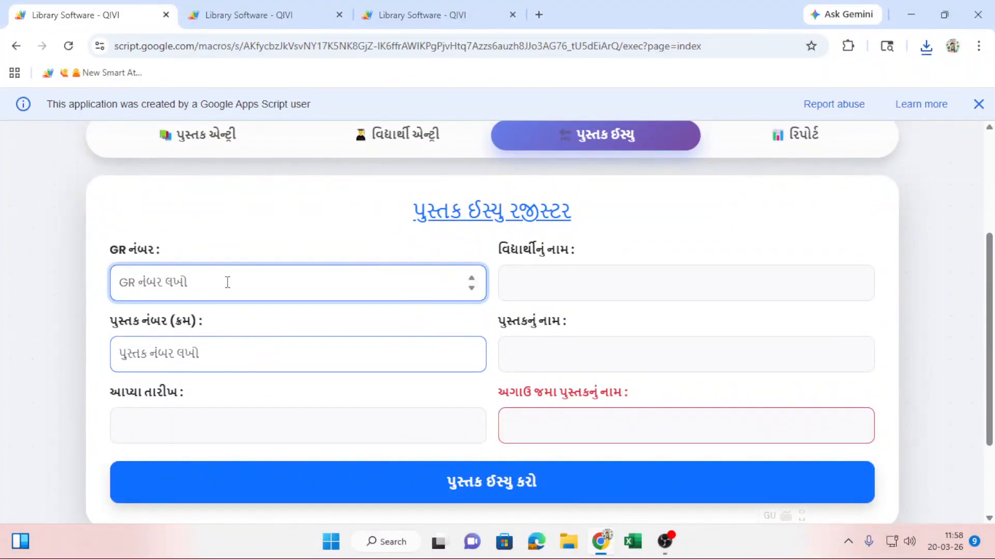
pyautogui.write('1800')
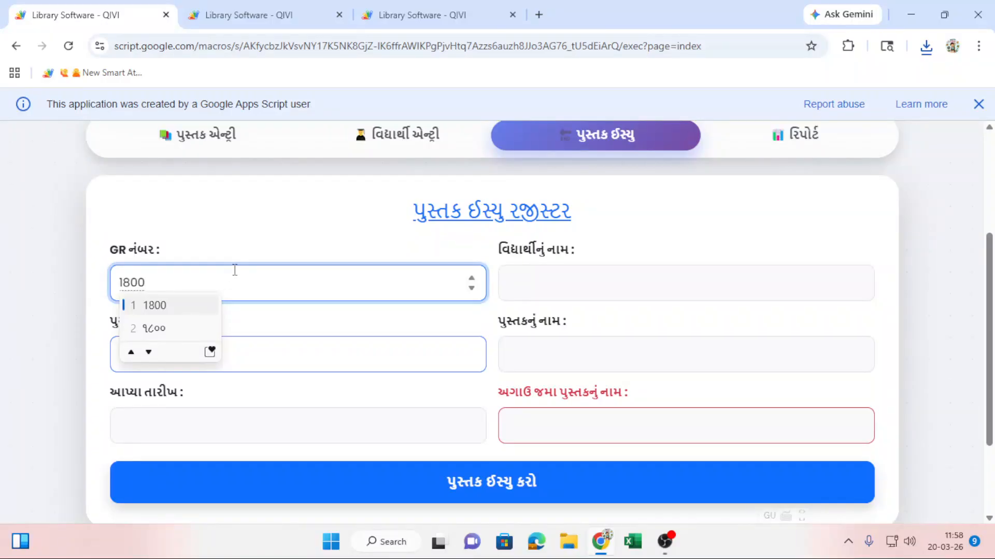
pyautogui.press('Return')
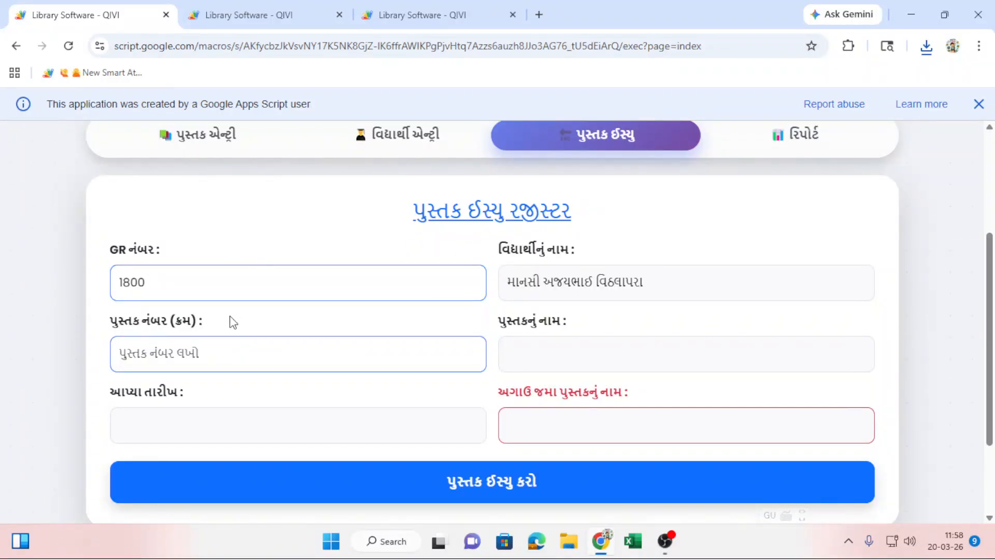
pyautogui.click(230, 358)
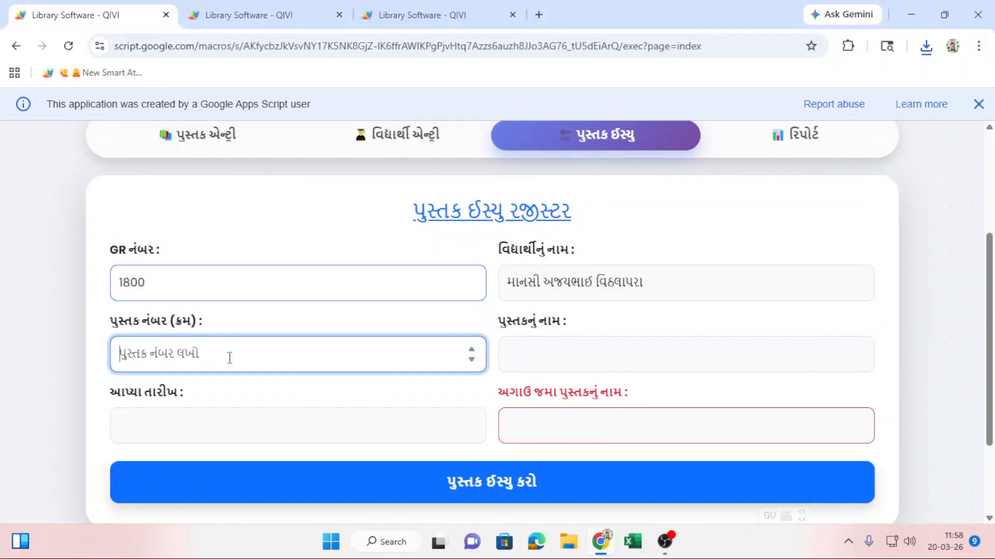
pyautogui.write('15')
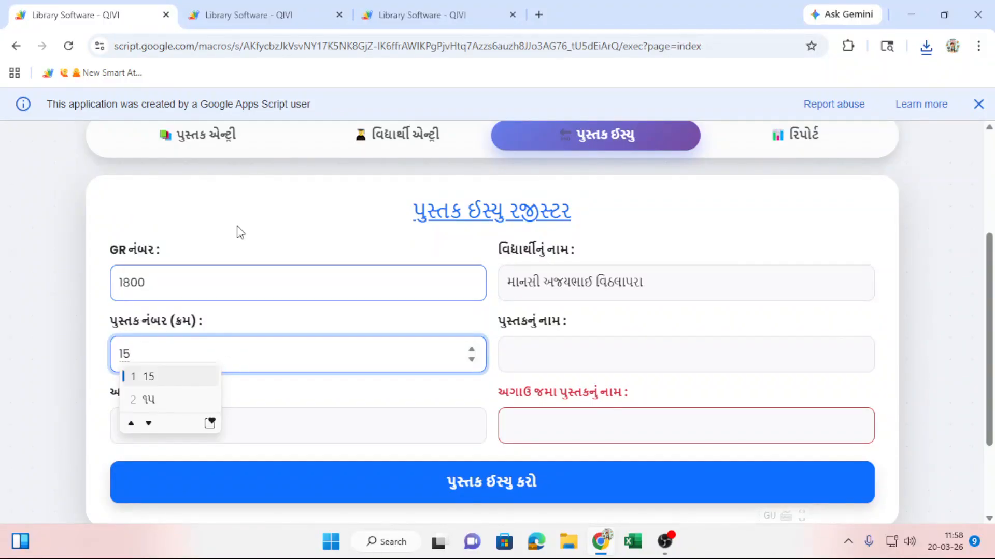
pyautogui.press('Return')
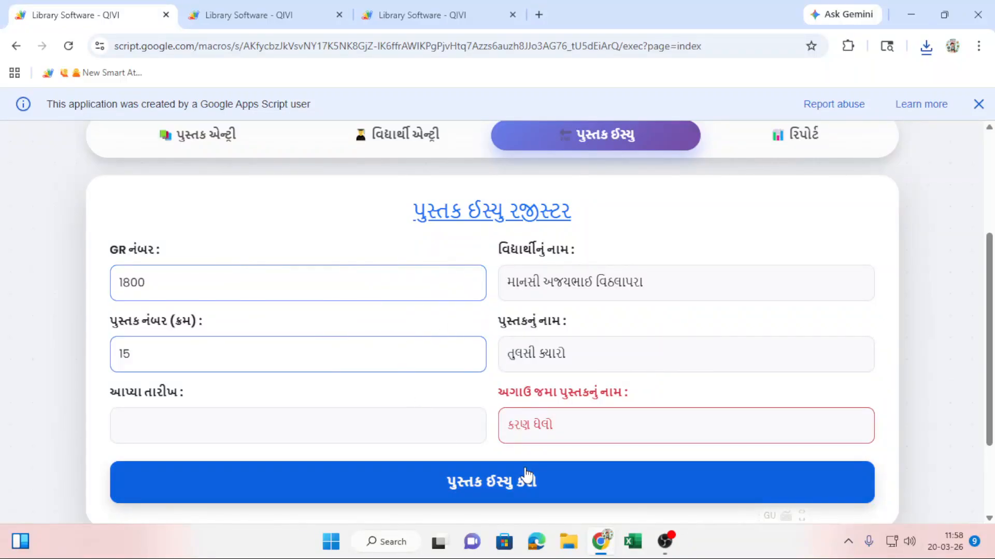
pyautogui.click(501, 492)
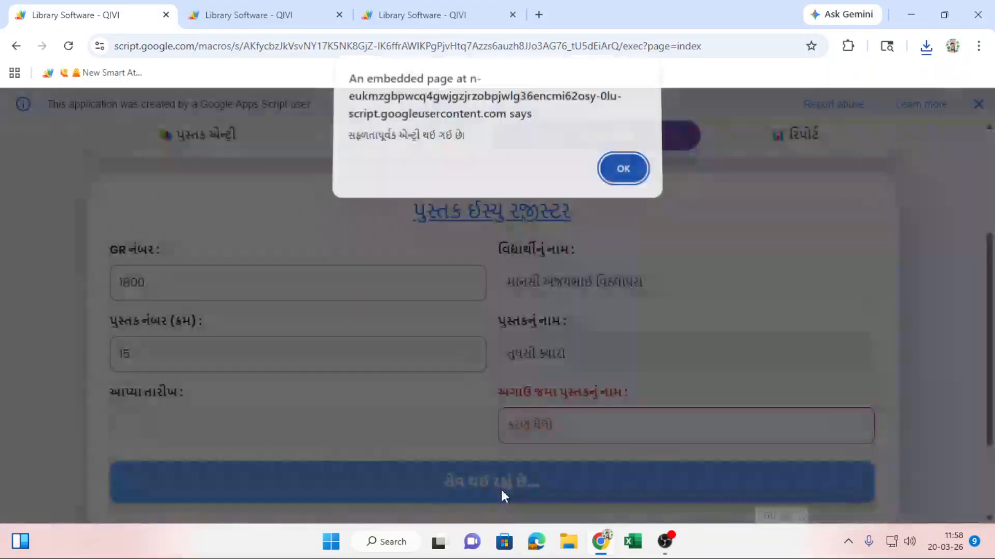
pyautogui.click(643, 179)
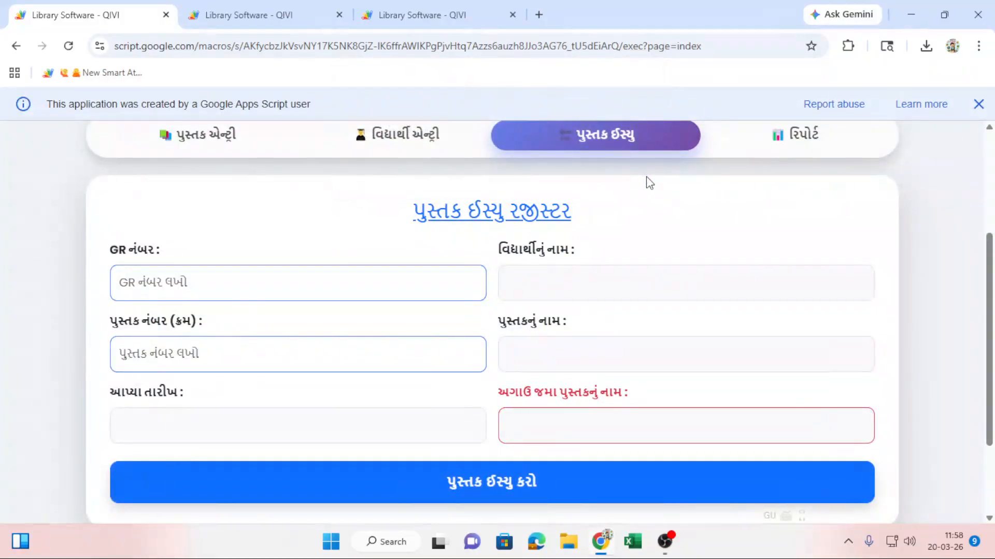
# In the રિપોર્ટ section choose 7-B, માર્ચ and બીજું પખવાડિયું, then download the PDF.
pyautogui.click(802, 139)
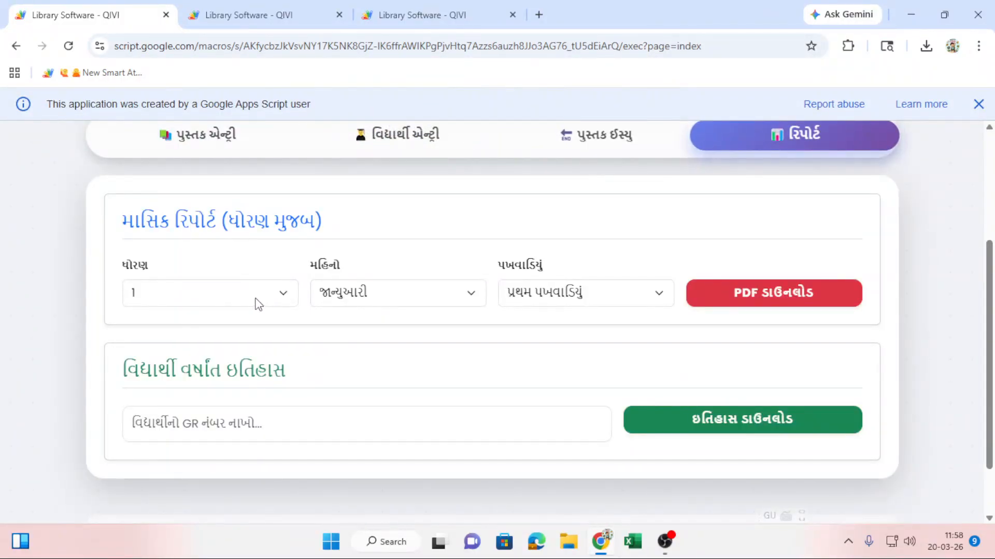
pyautogui.click(253, 302)
pyautogui.scroll(-8, 219, 241)
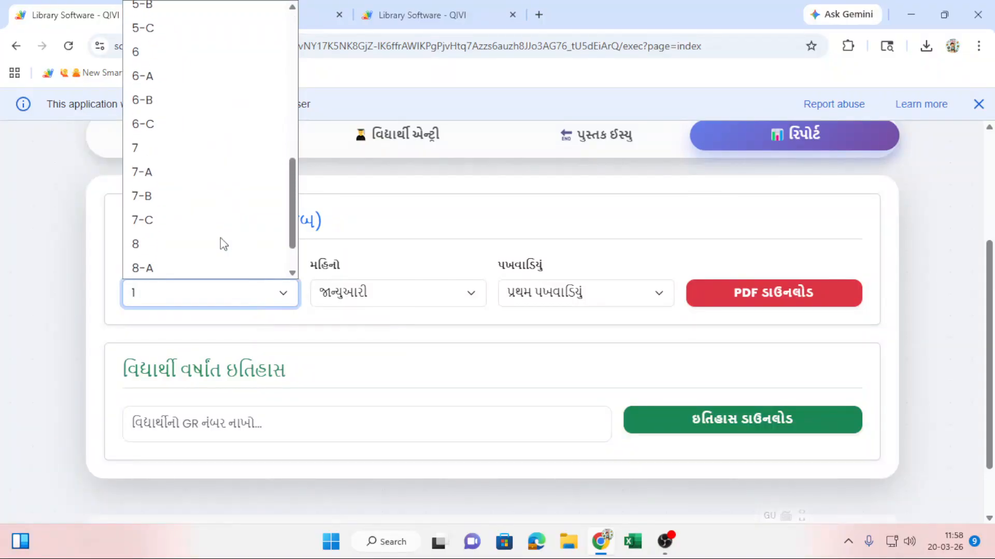
pyautogui.click(194, 202)
pyautogui.click(382, 293)
pyautogui.scroll(-1, 388, 98)
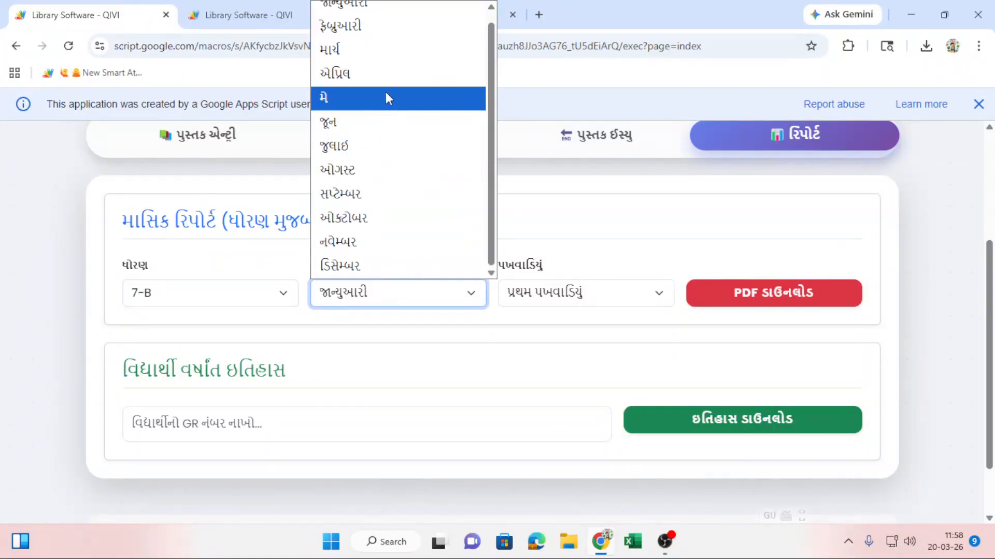
pyautogui.click(383, 48)
pyautogui.click(541, 294)
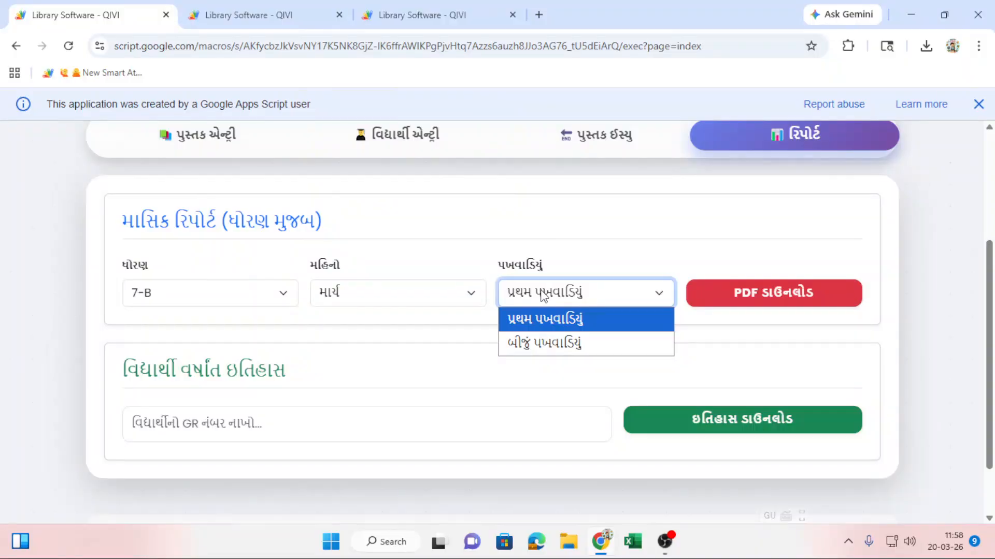
pyautogui.click(541, 342)
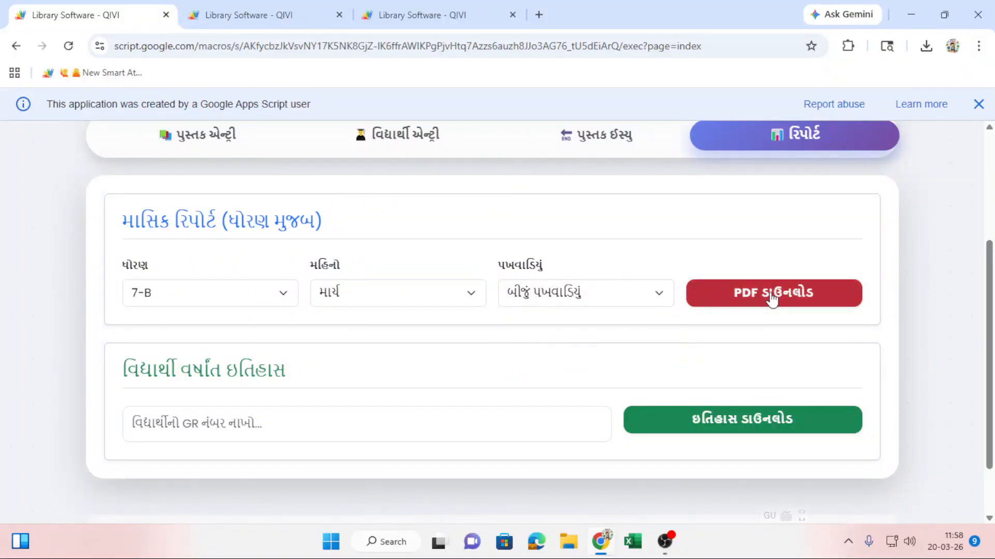
pyautogui.click(766, 82)
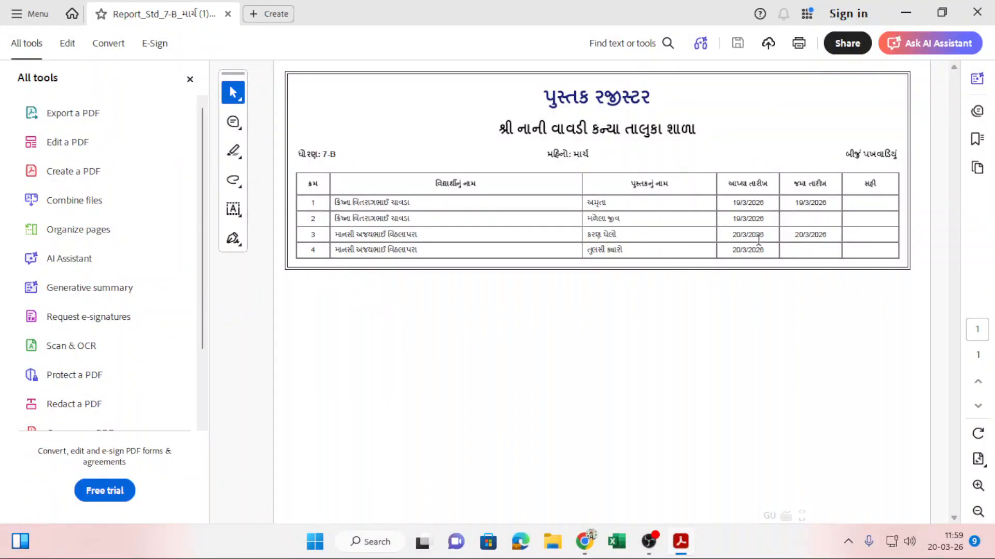
# Inspect the 7-B March report: row 3's return date 20/3/2026 and row 4's book તુલસી ક્યારો.
pyautogui.moveTo(794, 235); pyautogui.dragTo(838, 235)
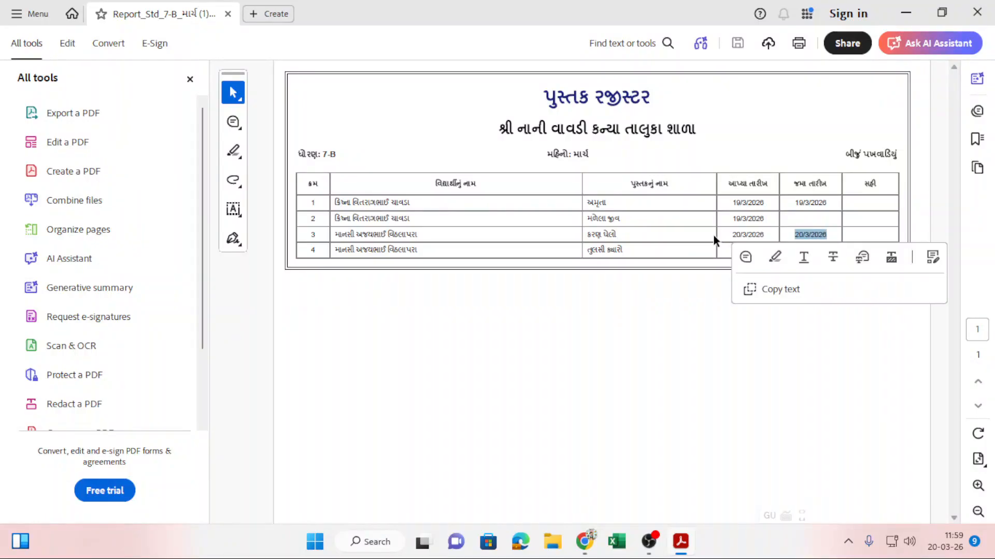
pyautogui.click(611, 290)
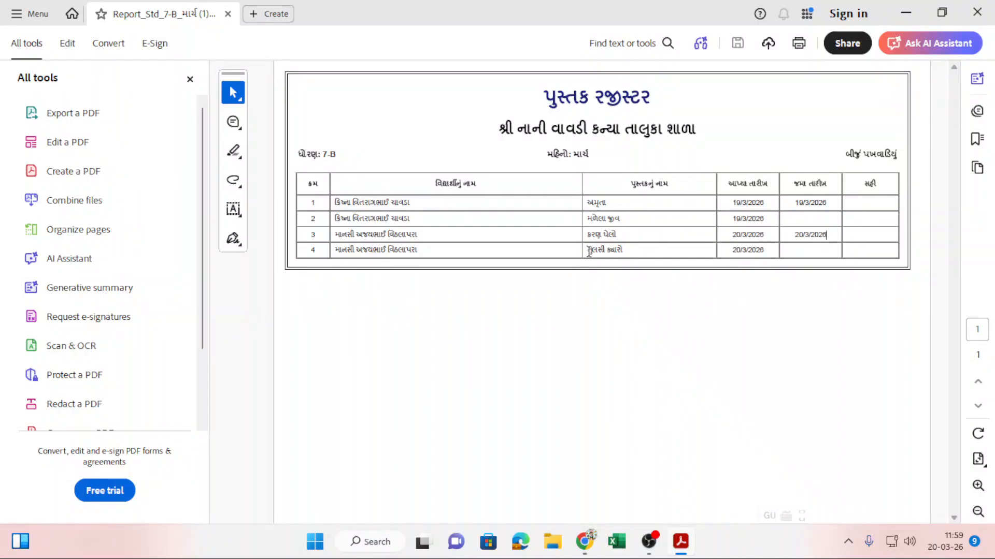
pyautogui.moveTo(588, 251); pyautogui.dragTo(633, 250)
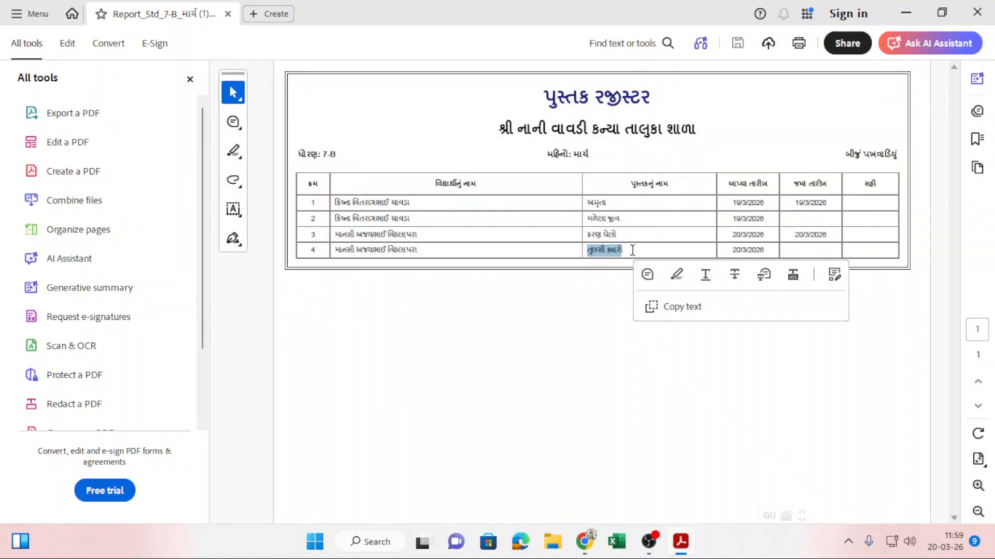
pyautogui.click(818, 251)
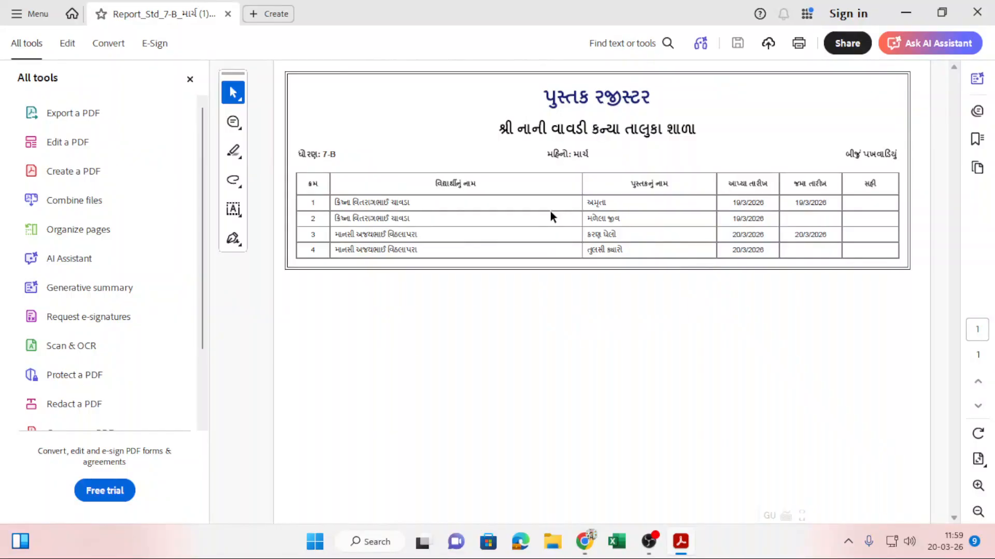
# Close the report PDF and request the history PDF for GR number 1800.
pyautogui.click(977, 11)
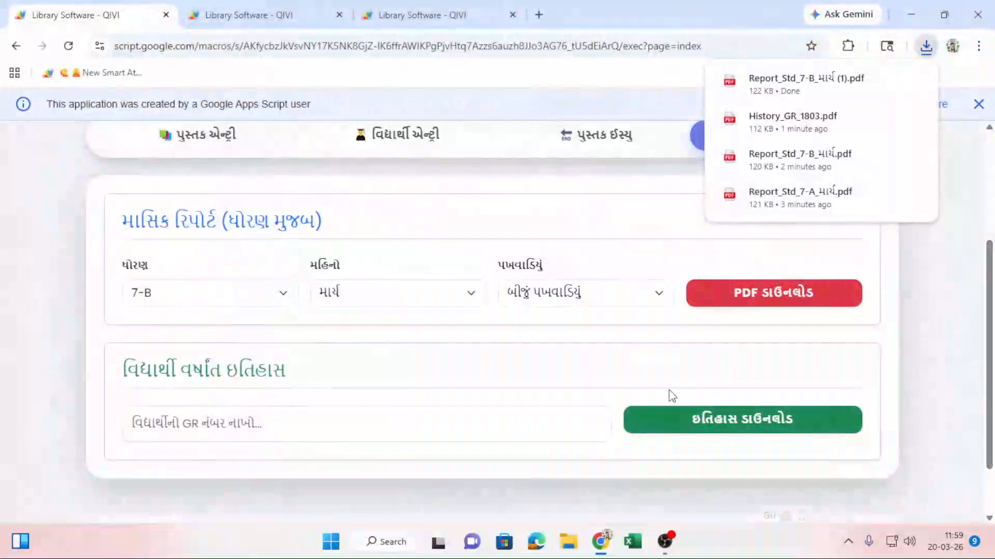
pyautogui.click(406, 424)
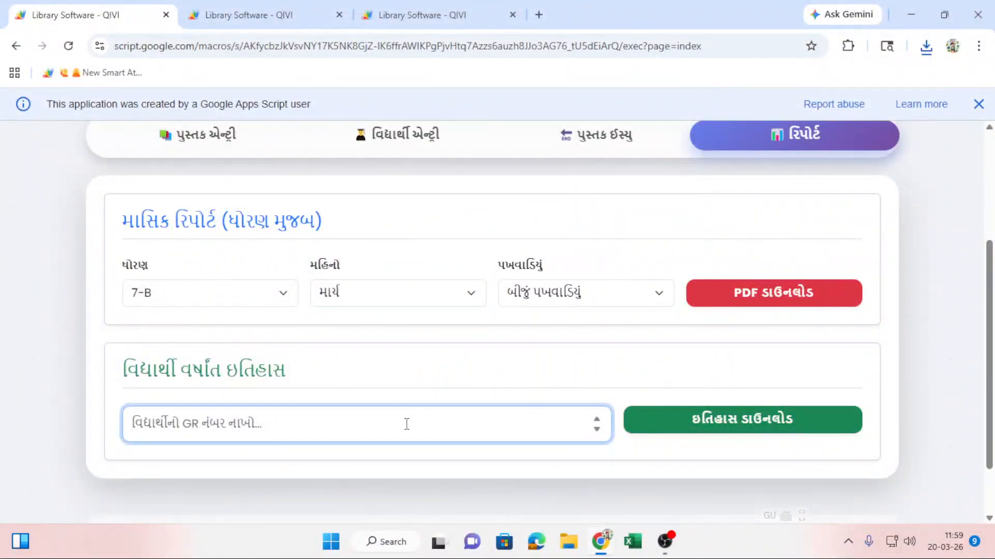
pyautogui.write('18000')
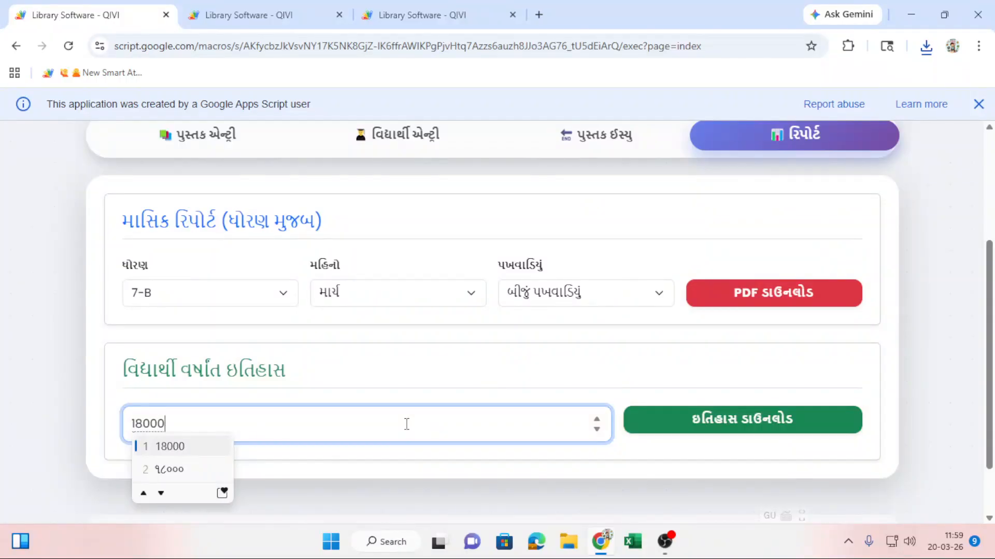
pyautogui.press('BackSpace')
pyautogui.click(487, 353)
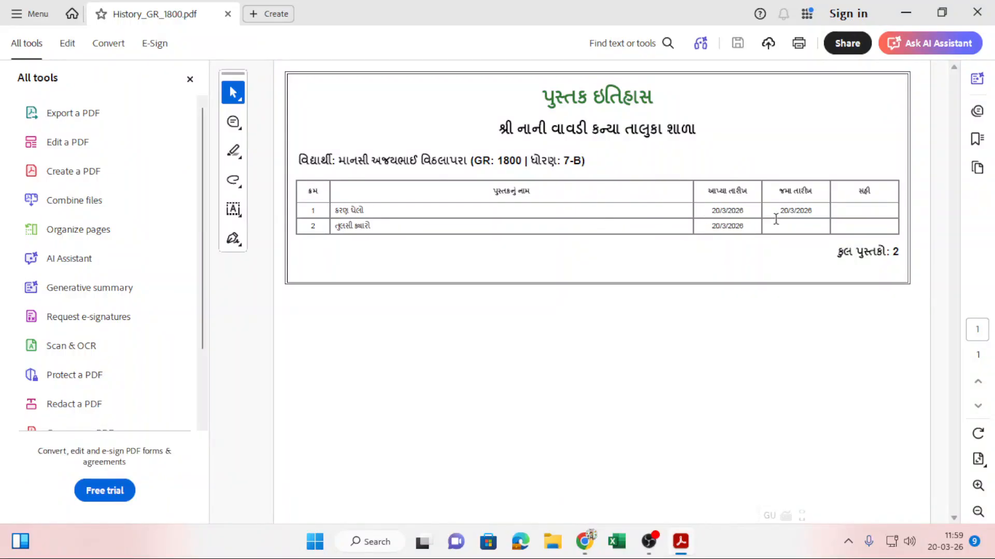
# Check row 1's return date in the GR 1800 history PDF, then close Acrobat.
pyautogui.doubleClick(824, 207)
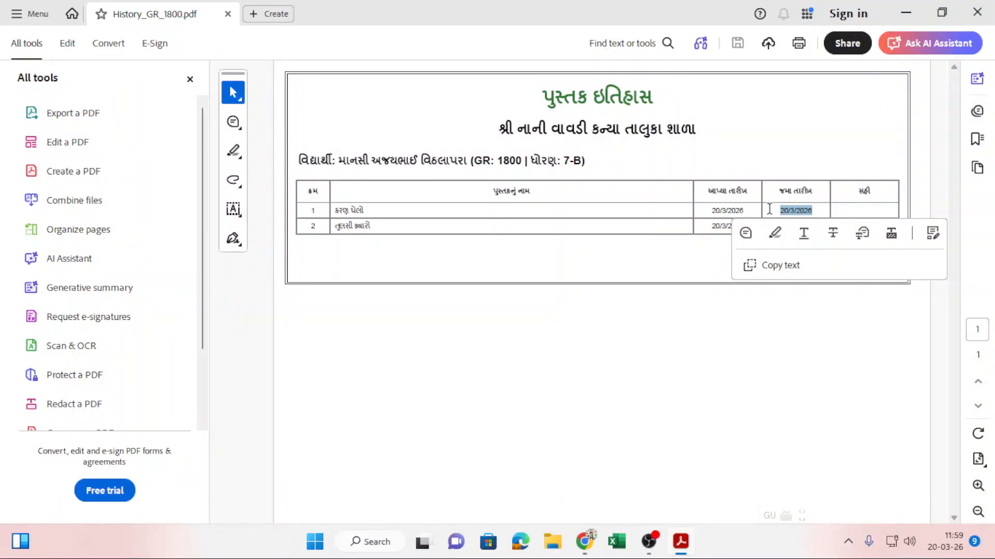
pyautogui.click(668, 347)
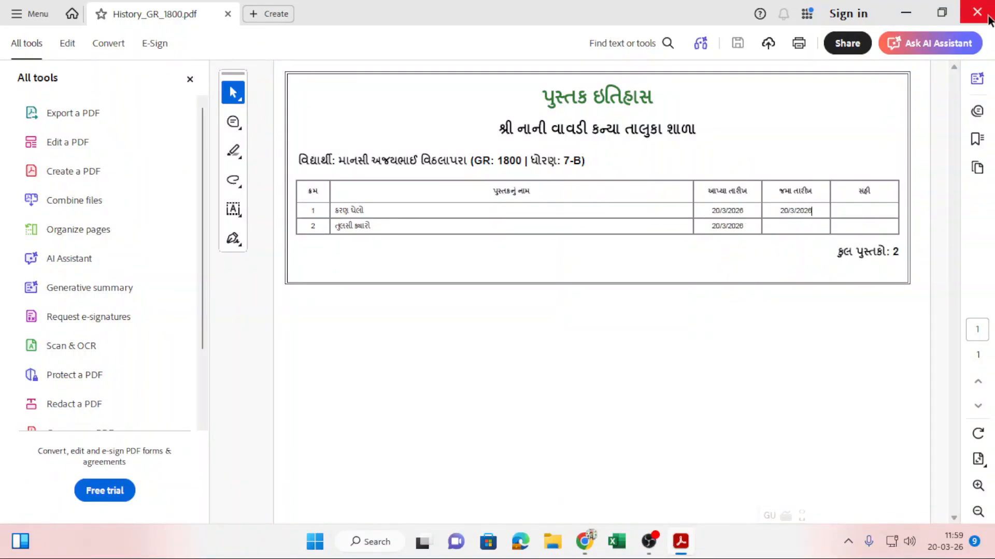
pyautogui.click(988, 18)
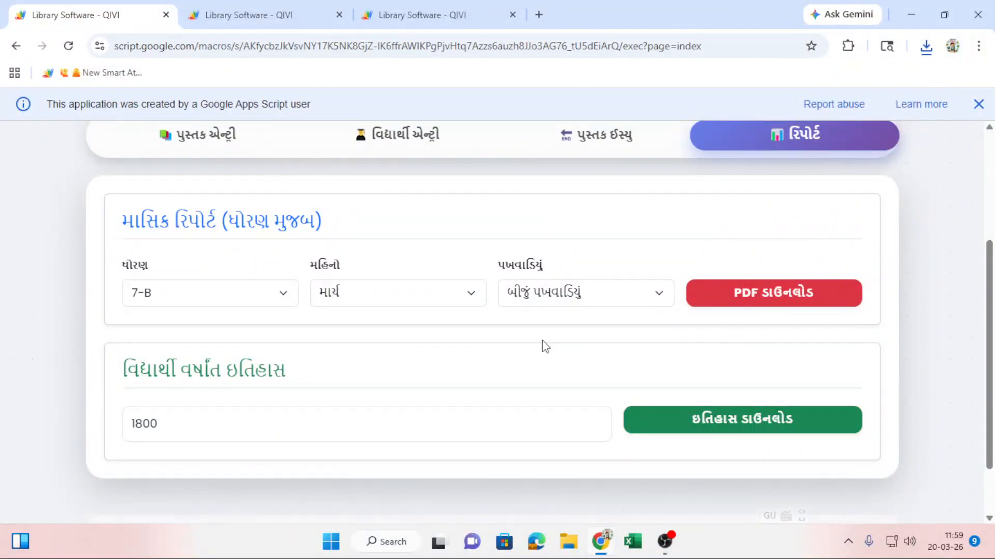
pyautogui.scroll(3, 560, 375)
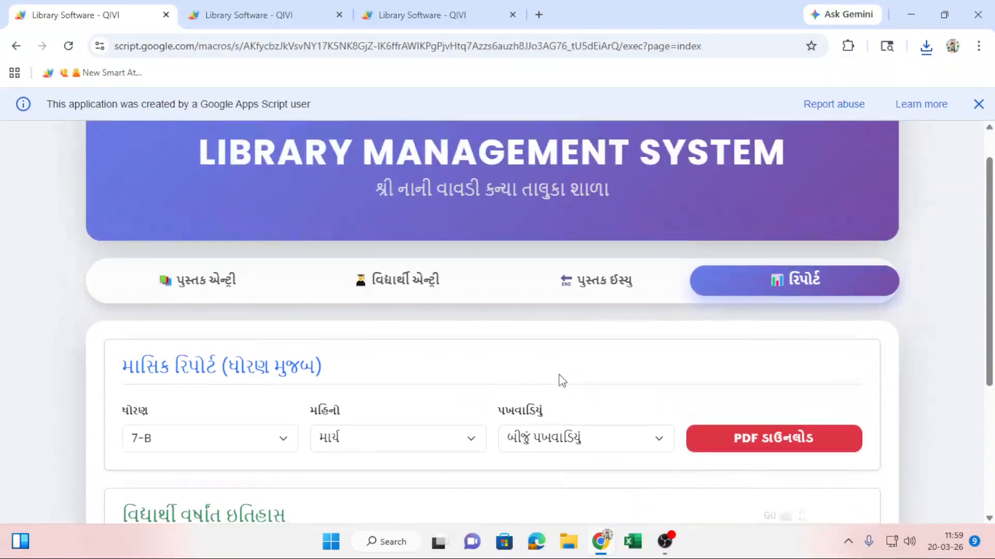
pyautogui.scroll(-1, 562, 380)
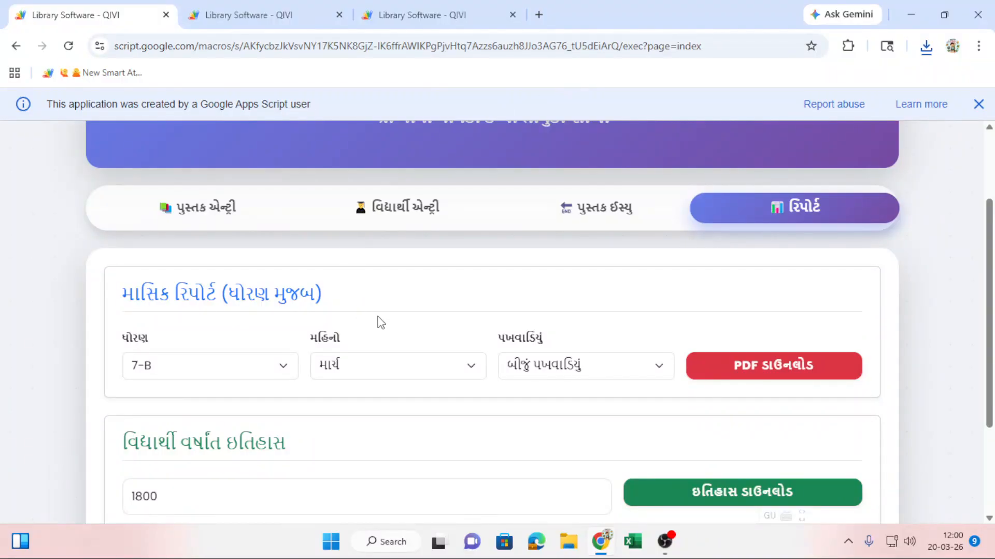
pyautogui.scroll(-3, 378, 324)
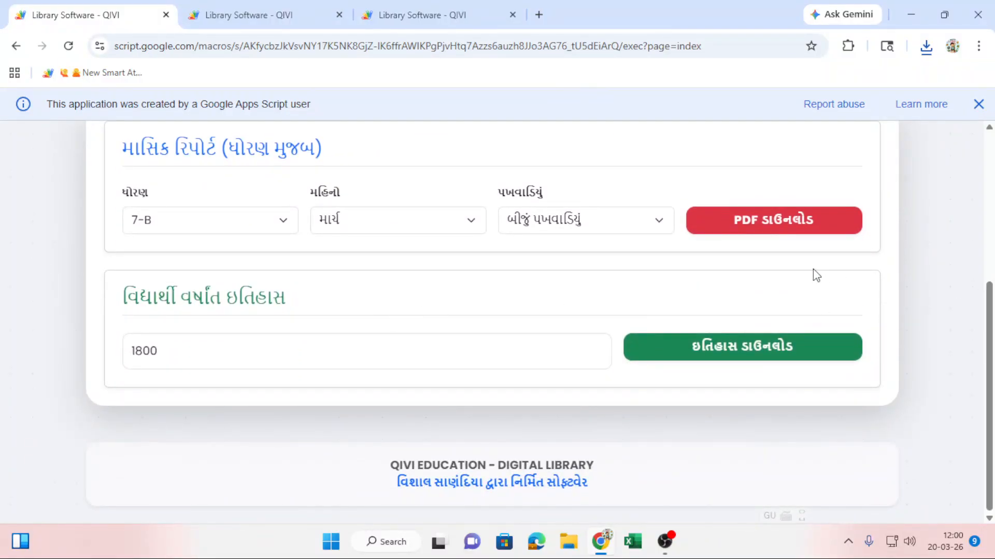
pyautogui.scroll(3, 812, 316)
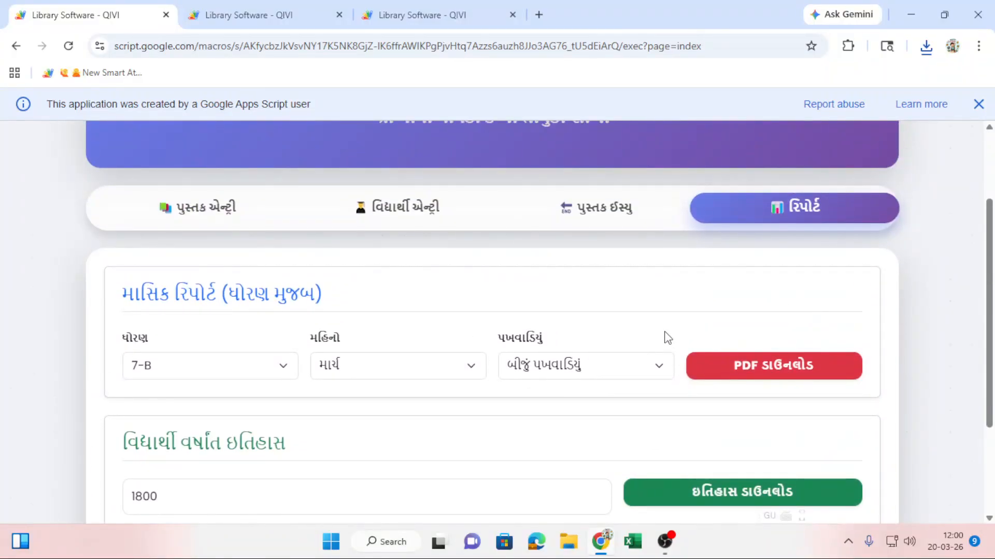
pyautogui.scroll(2, 668, 338)
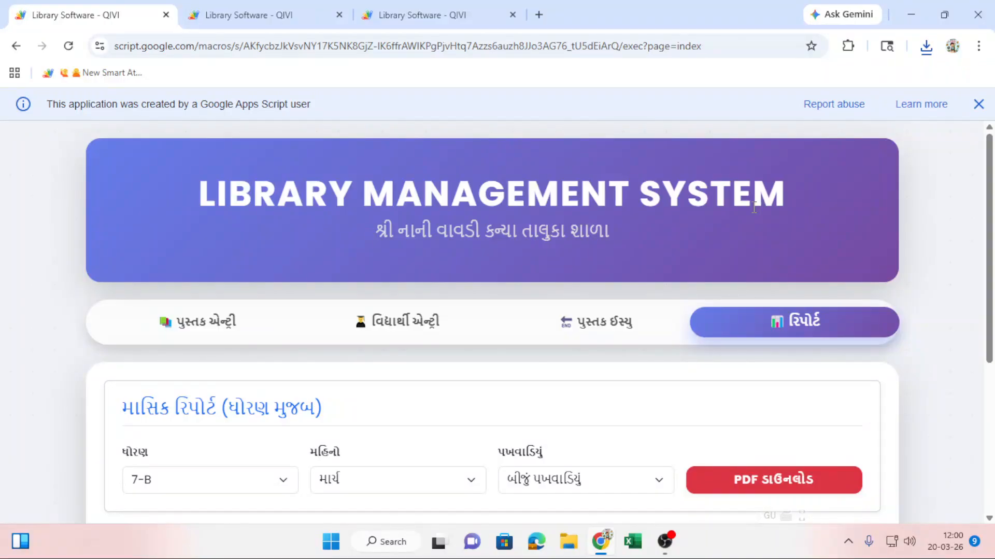
pyautogui.scroll(-4, 621, 176)
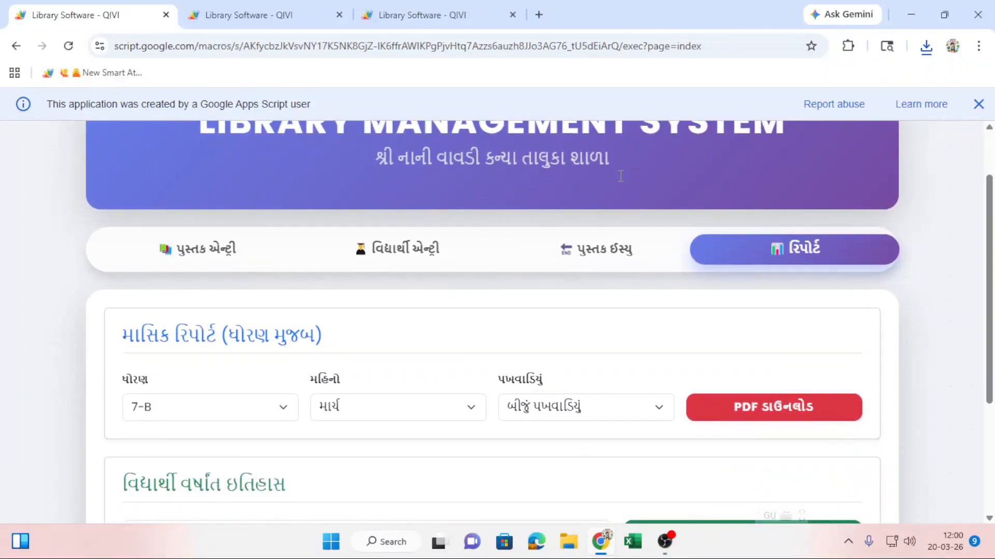
pyautogui.scroll(4, 621, 176)
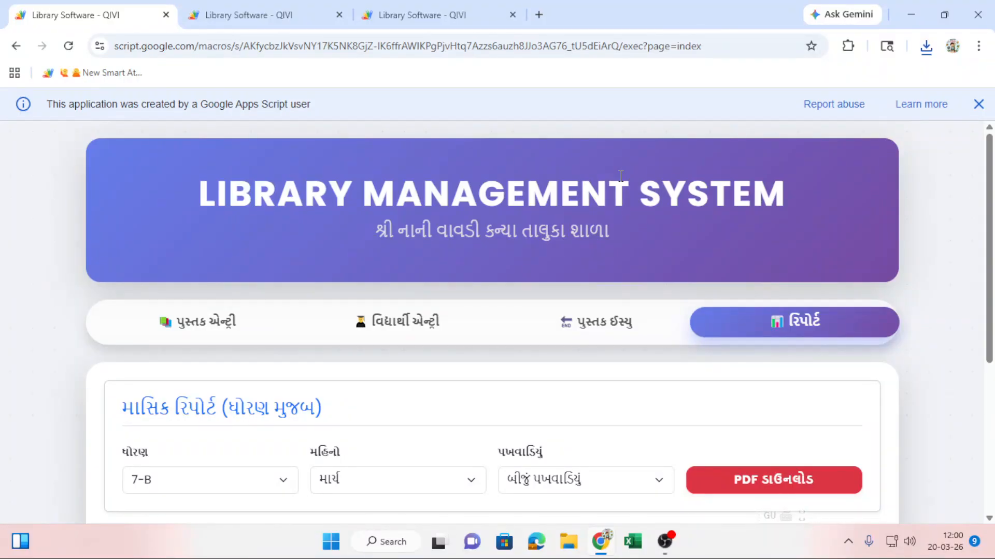
pyautogui.click(282, 7)
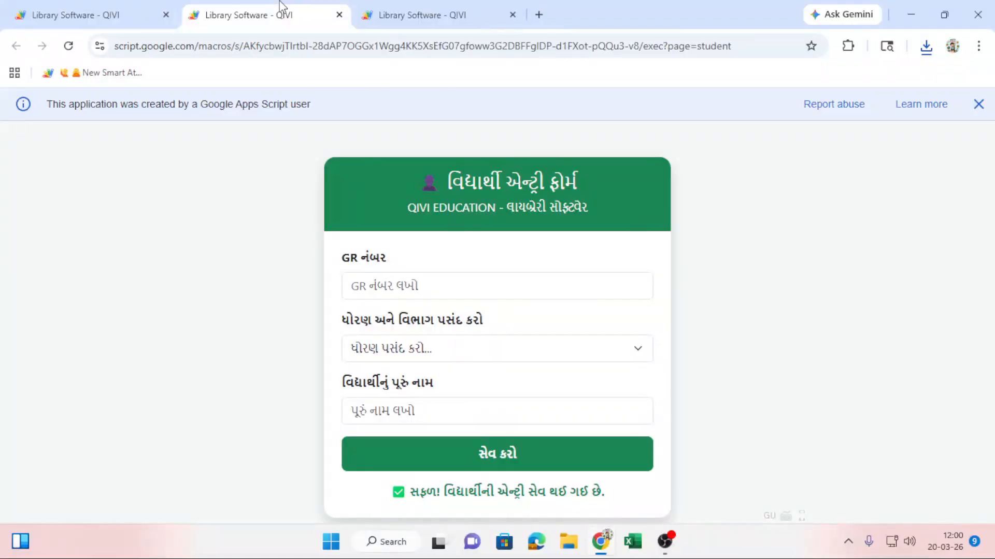
pyautogui.click(120, 13)
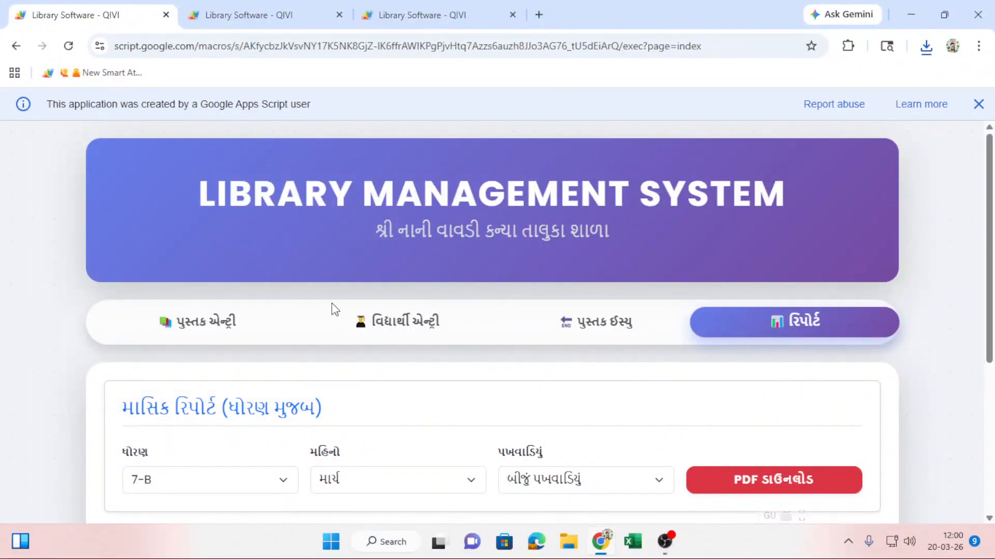
pyautogui.scroll(-5, 677, 304)
pyautogui.scroll(5, 677, 304)
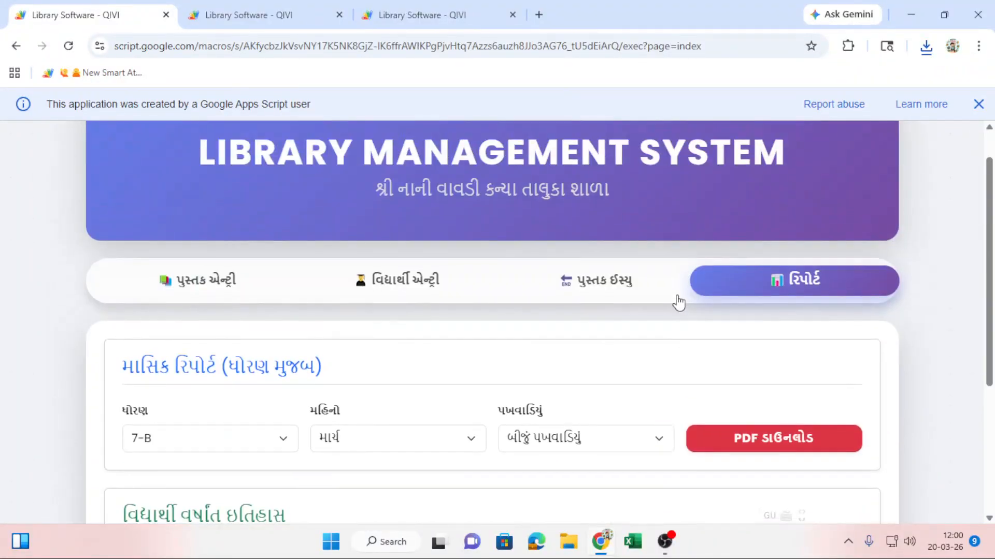